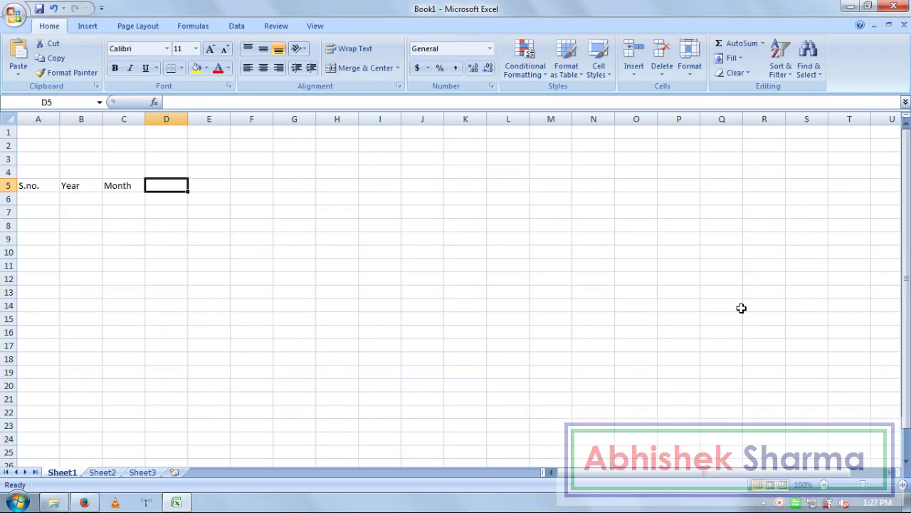
Enter the column headers "Card Amount" in D5 and "Card Limit" in E5
{"action": "type", "text": "Card"}
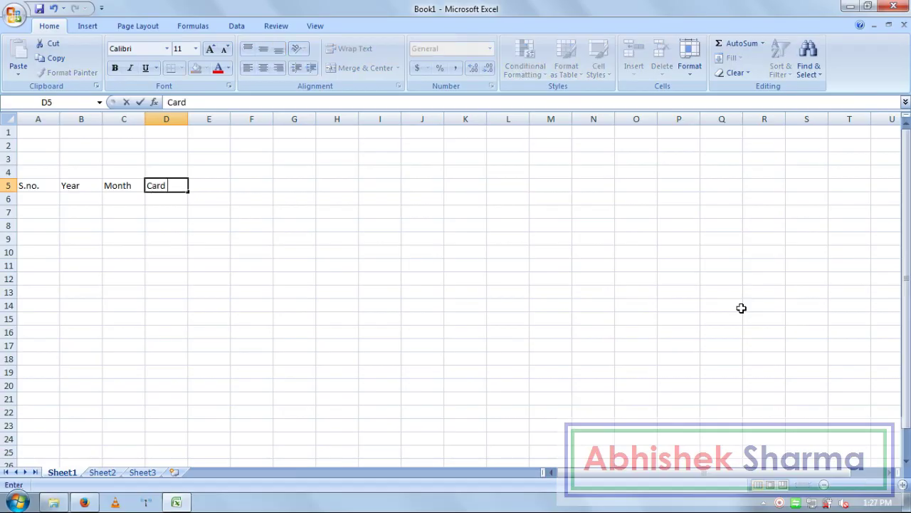
{"action": "type", "text": " Amount"}
{"action": "key", "text": "Tab"}
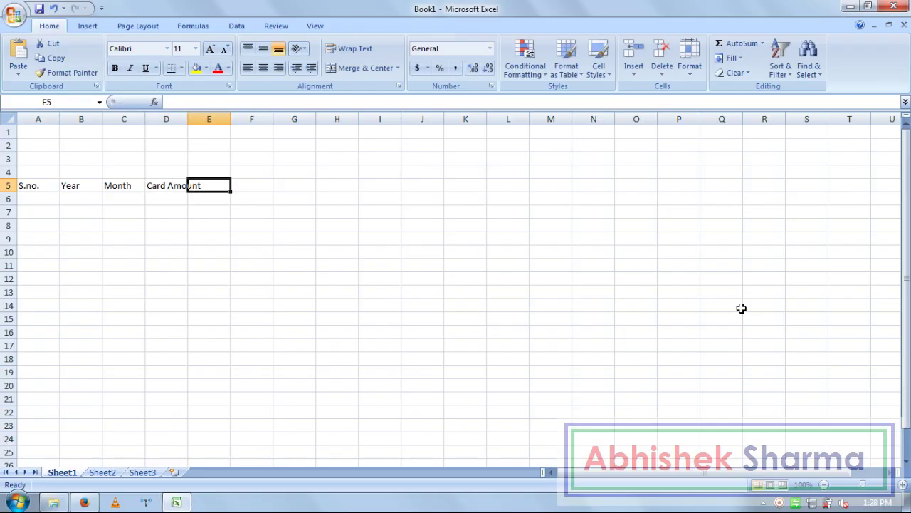
{"action": "type", "text": "Card L"}
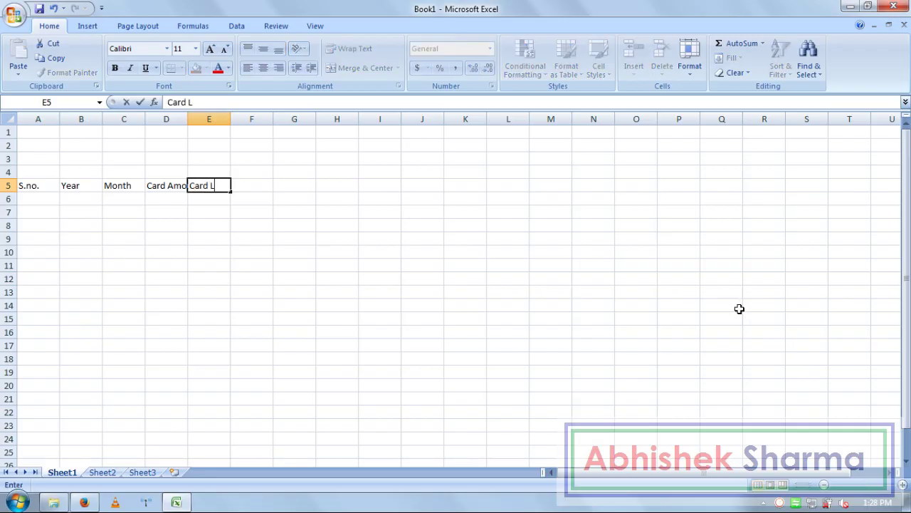
{"action": "type", "text": "imit"}
{"action": "key", "text": "Tab"}
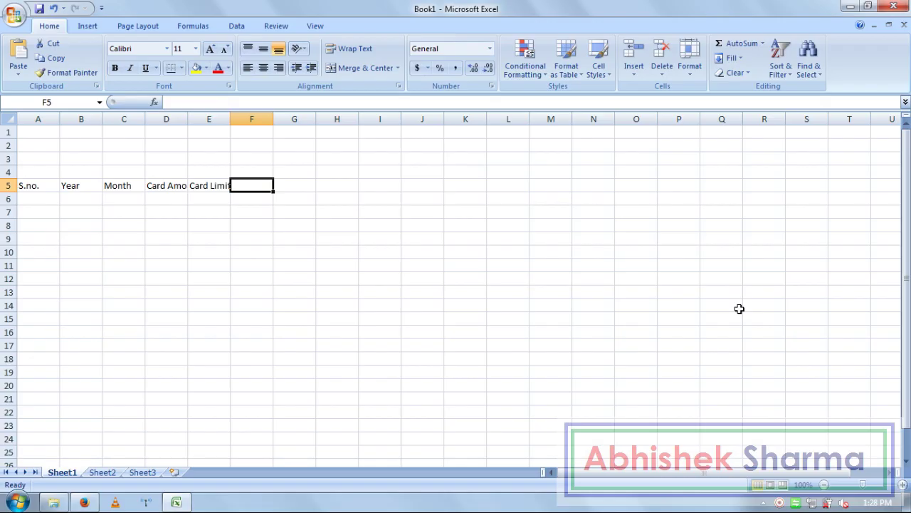
Add the headers "Purchase Products" in F5 and "Pay Type" in G5
{"action": "type", "text": "Pu"}
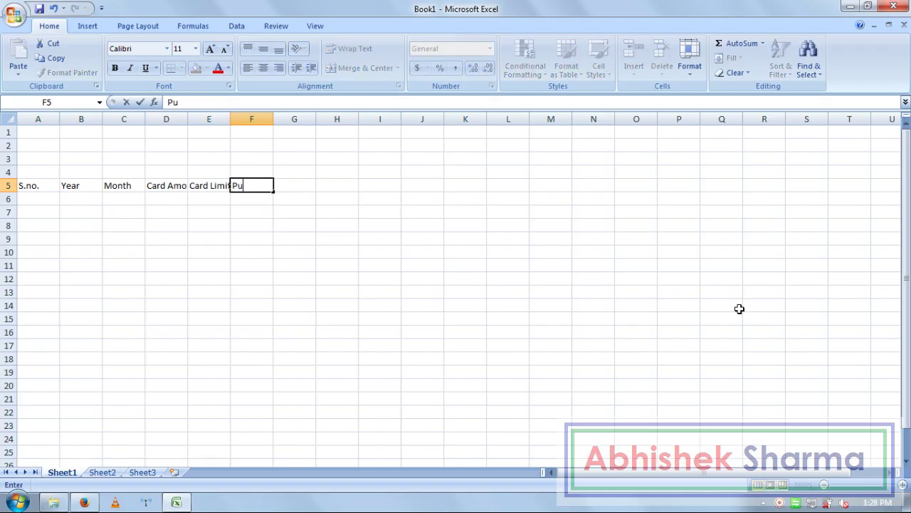
{"action": "type", "text": "rchase Produ"}
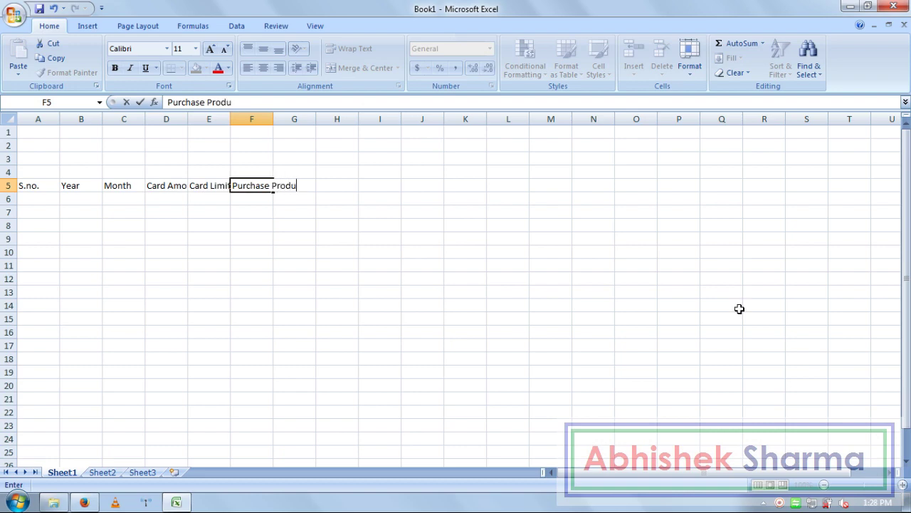
{"action": "type", "text": "cts"}
{"action": "key", "text": "Tab"}
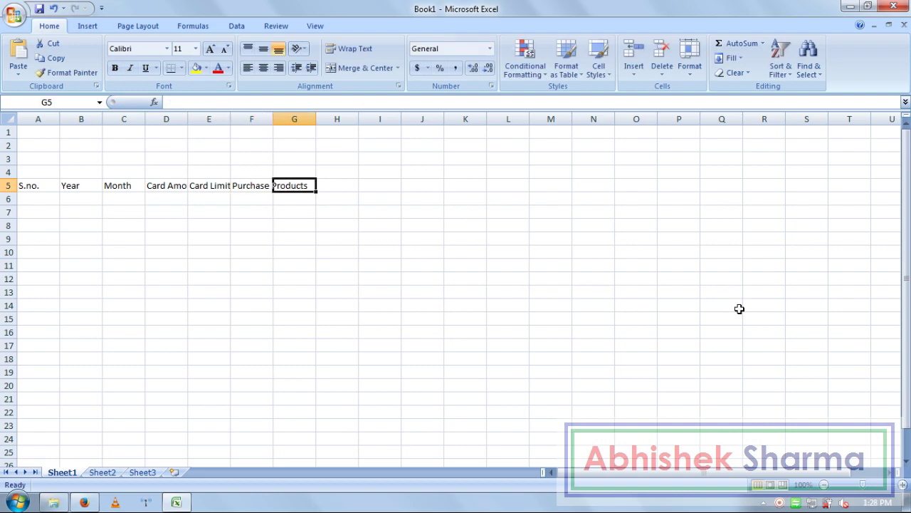
{"action": "type", "text": "Pay"}
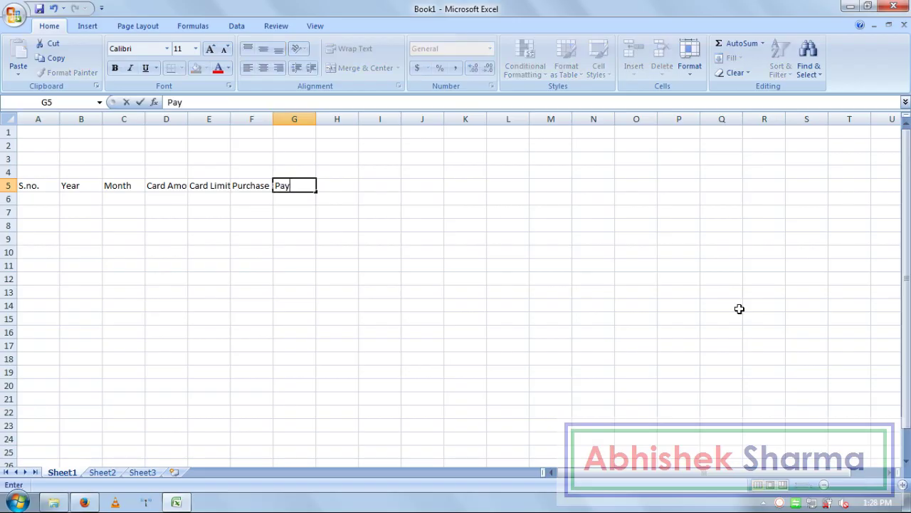
{"action": "type", "text": " Type"}
{"action": "key", "text": "Tab"}
Fill H5 to J5 with the headers "Amount", "Interest" and "Total Price"
{"action": "type", "text": "Amount"}
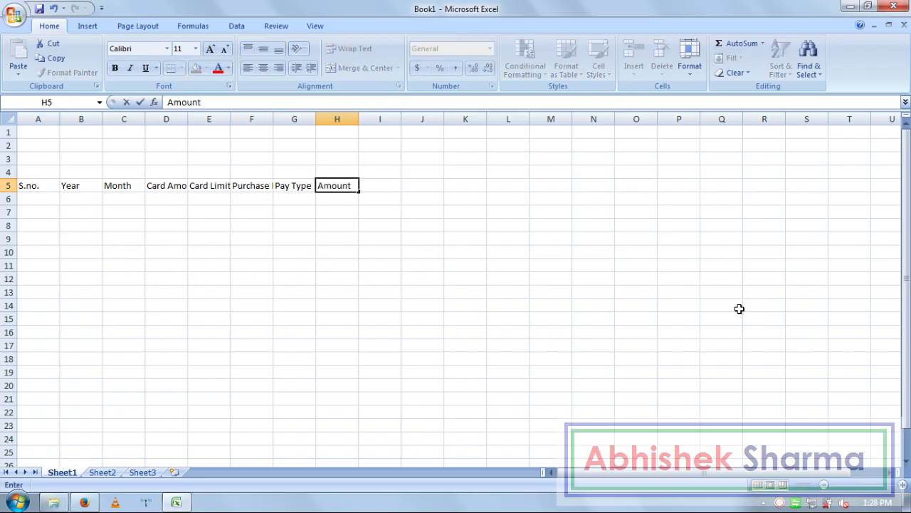
{"action": "key", "text": "Tab"}
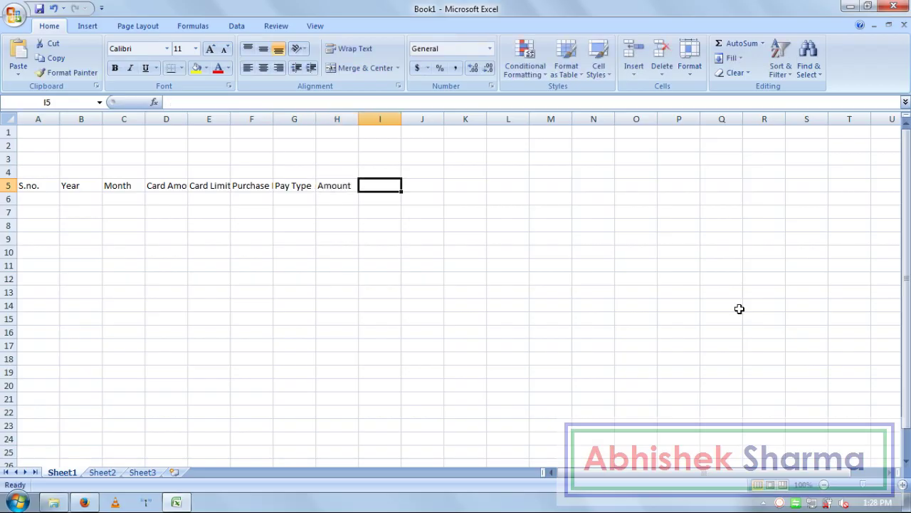
{"action": "type", "text": "Interest"}
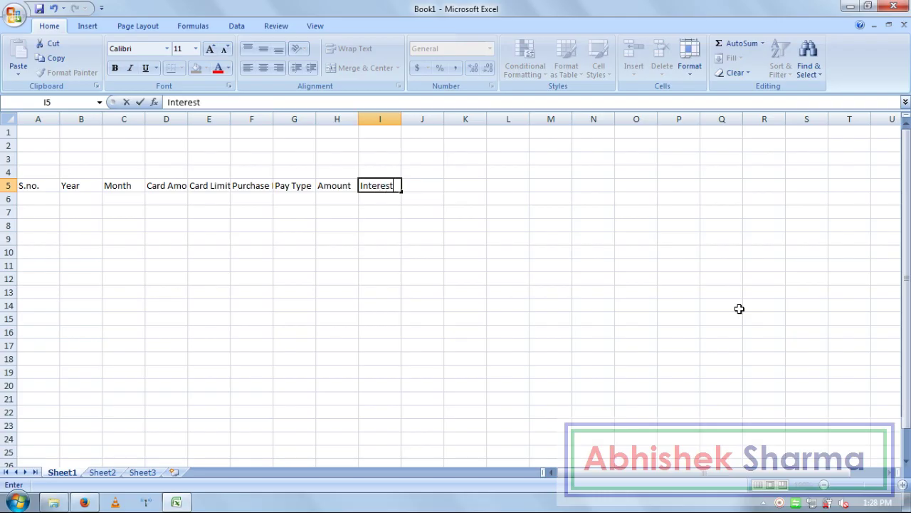
{"action": "key", "text": "Tab"}
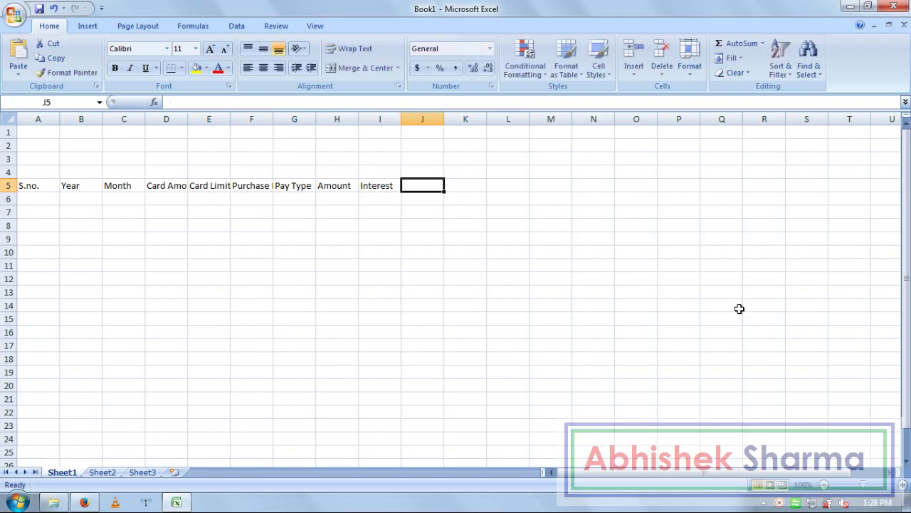
{"action": "type", "text": "Tot"}
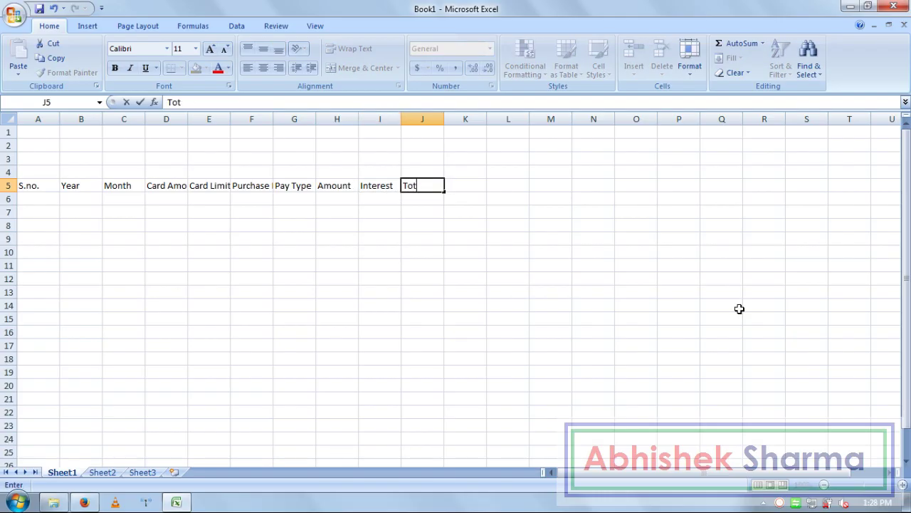
{"action": "type", "text": "al Price"}
{"action": "key", "text": "Tab"}
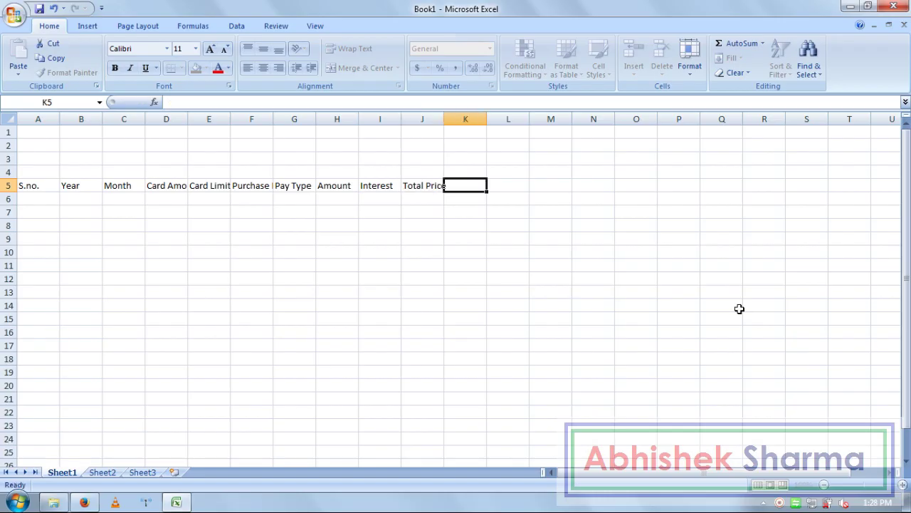
Enter the headers "Installment Period" in K5 and "Monthly Installment" in L5
{"action": "type", "text": "Inst"}
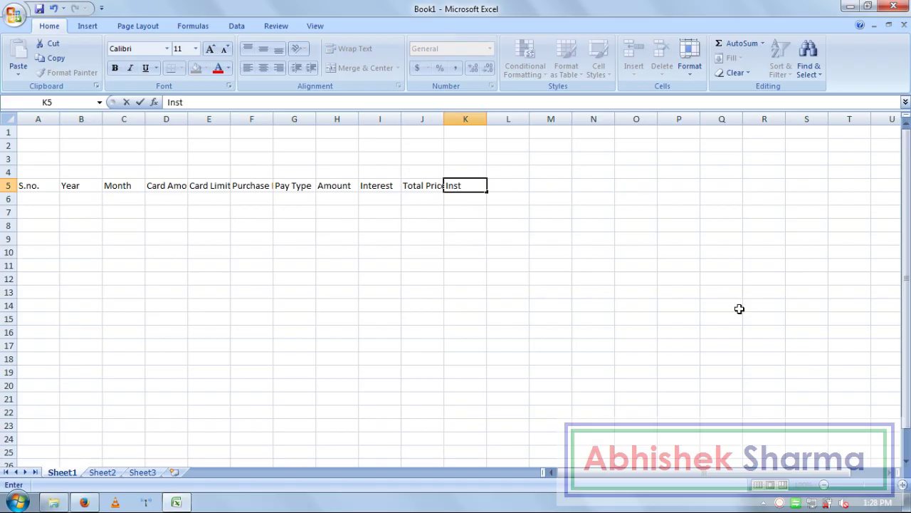
{"action": "type", "text": "allment Period"}
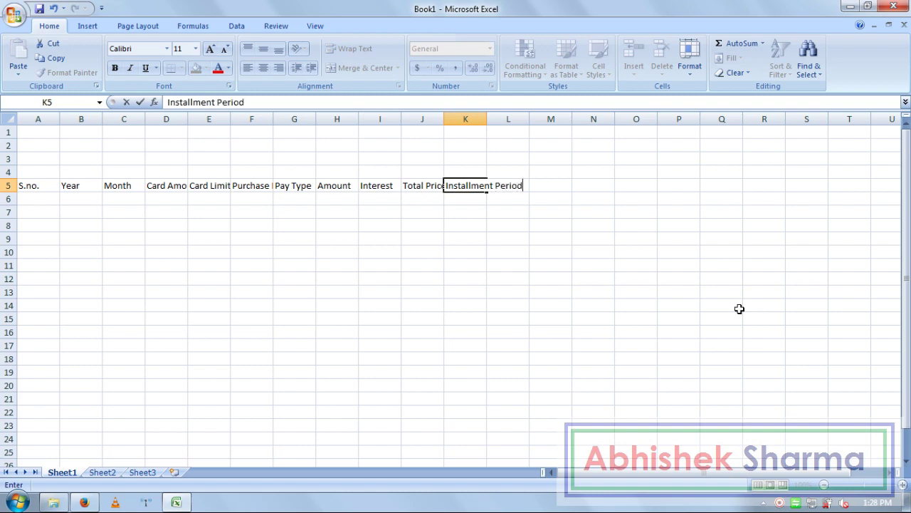
{"action": "key", "text": "Tab"}
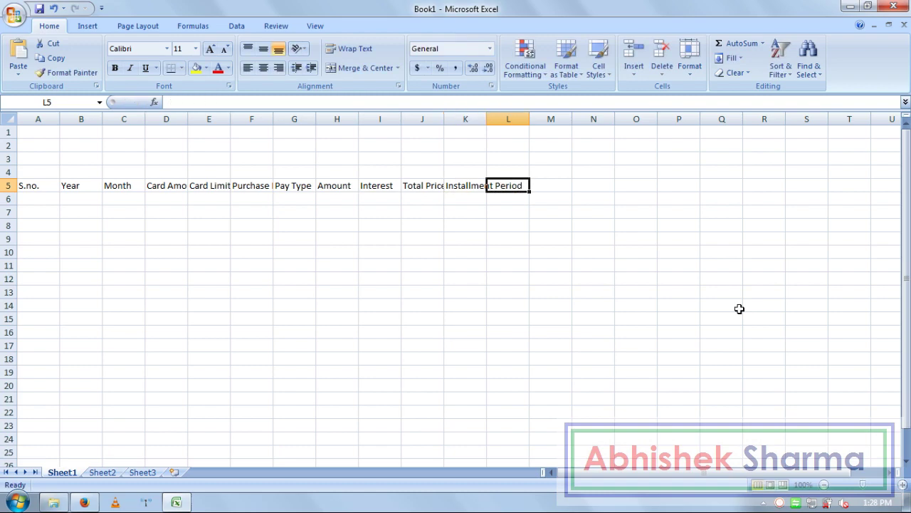
{"action": "type", "text": "Monthly"}
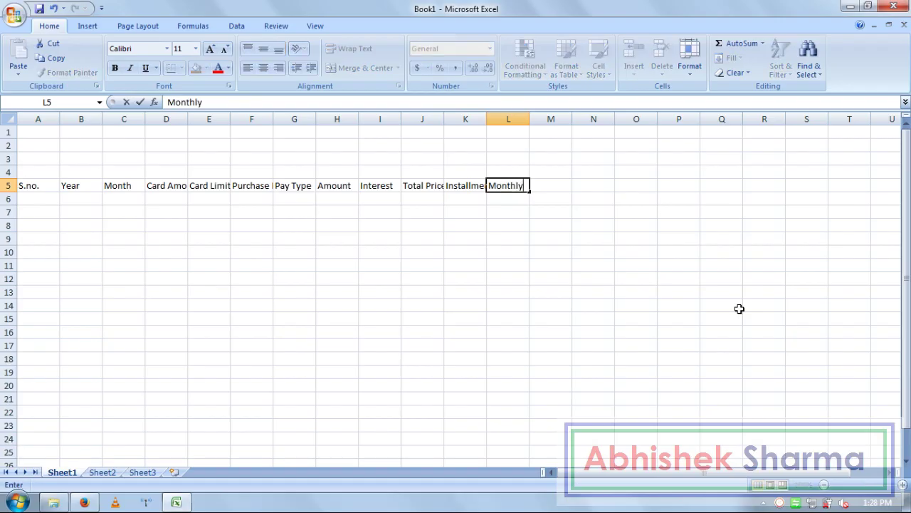
{"action": "type", "text": " Installment"}
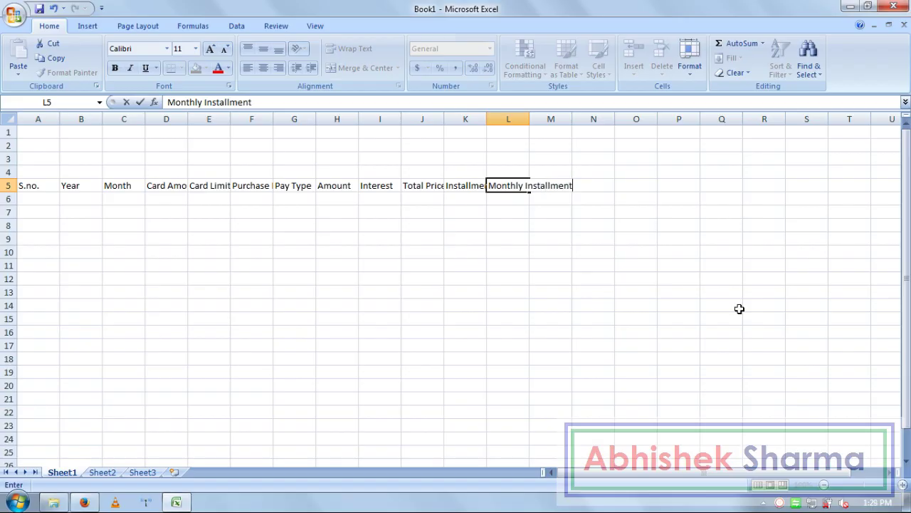
{"action": "key", "text": "Tab"}
Enter the last column header, "Left Money", in M5
{"action": "type", "text": "Left"}
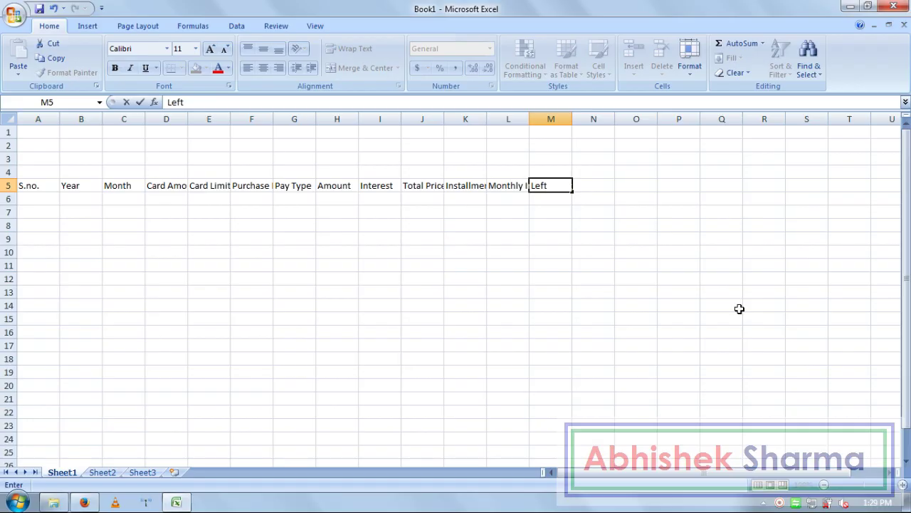
{"action": "type", "text": " A"}
{"action": "key", "text": "BackSpace"}
{"action": "key", "text": "BackSpace"}
{"action": "type", "text": "Money"}
{"action": "key", "text": "Return"}
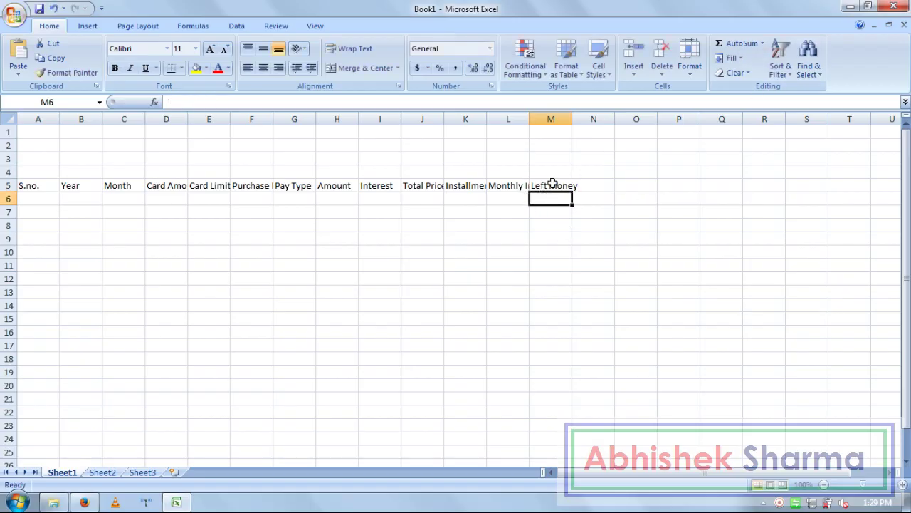
AutoFit the column widths to the header texts in A5:M5
{"action": "left_click_drag", "start_coordinate": [549, 184], "coordinate": [4, 184]}
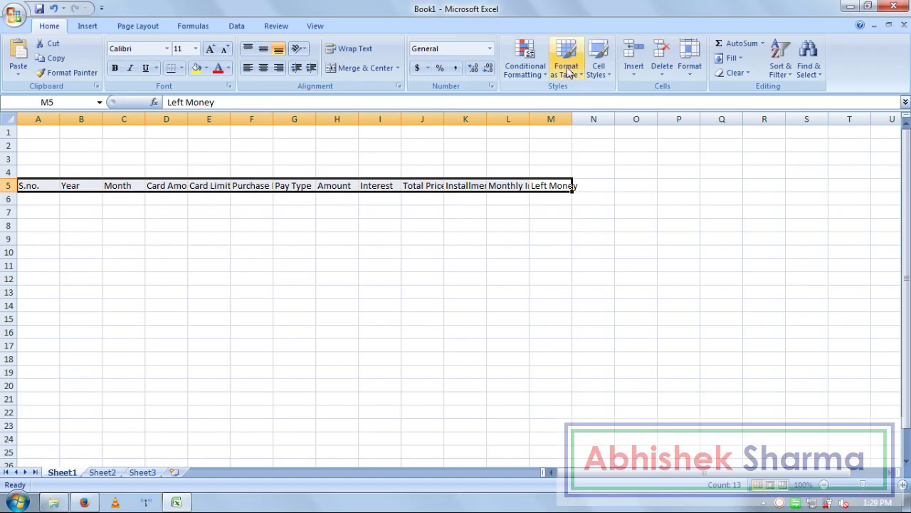
{"action": "left_click", "coordinate": [689, 58]}
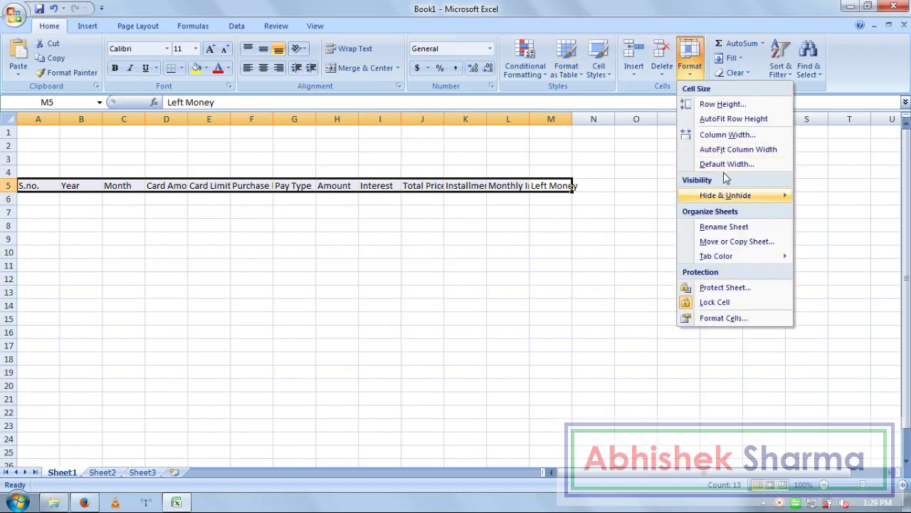
{"action": "left_click", "coordinate": [762, 149]}
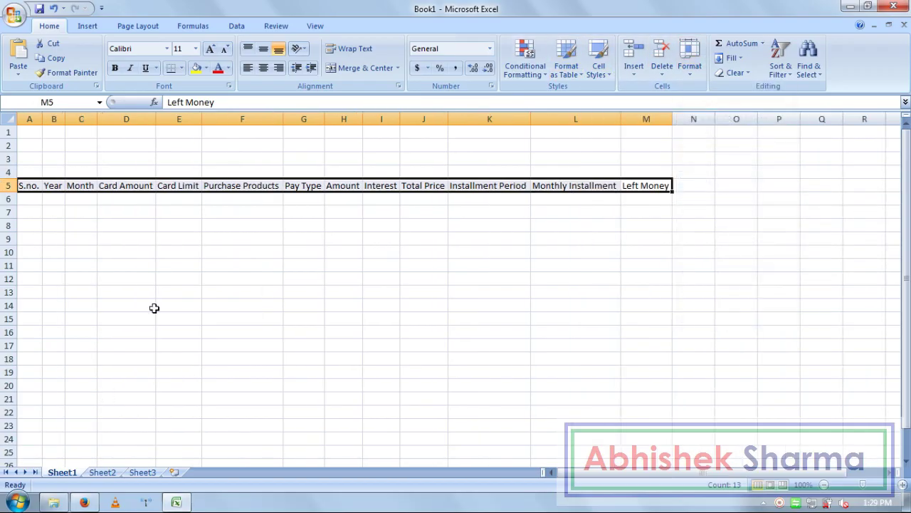
Make the header row A5:M5 bold and give it a black fill
{"action": "left_click", "coordinate": [115, 68]}
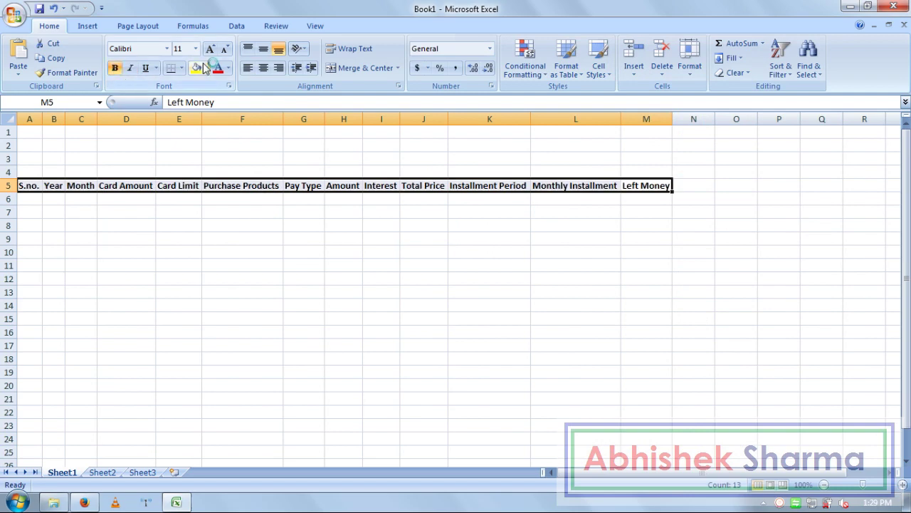
{"action": "left_click", "coordinate": [205, 67]}
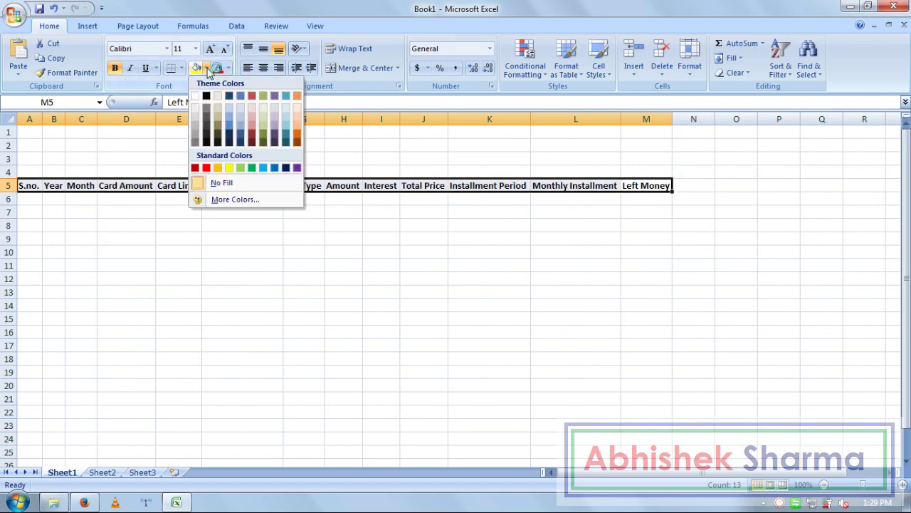
{"action": "left_click", "coordinate": [206, 135]}
Set the font color of the header row A5:M5 to white
{"action": "left_click", "coordinate": [229, 69]}
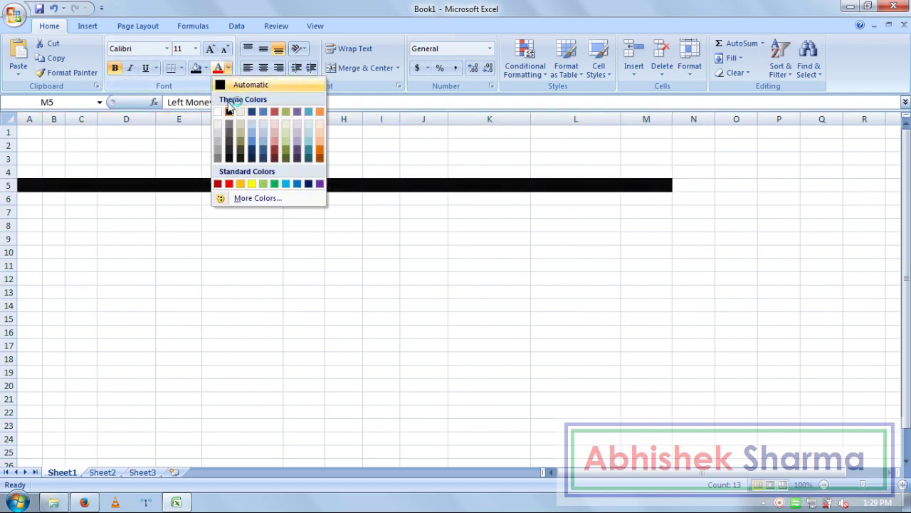
{"action": "left_click", "coordinate": [252, 184]}
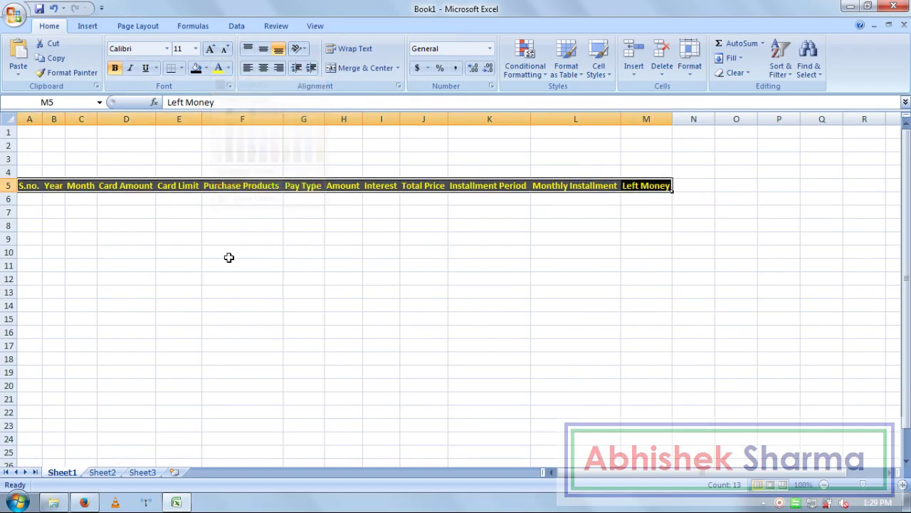
{"action": "left_click", "coordinate": [228, 68]}
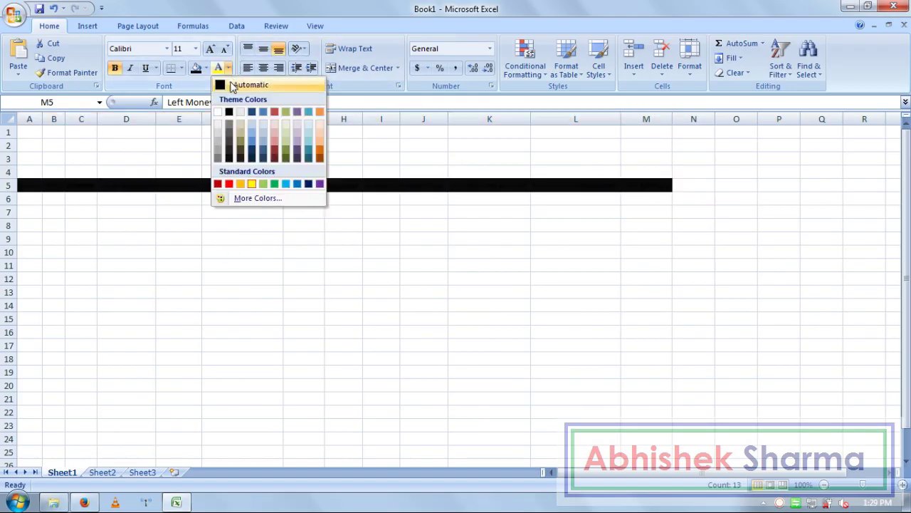
{"action": "left_click", "coordinate": [220, 117]}
{"action": "left_click", "coordinate": [216, 250]}
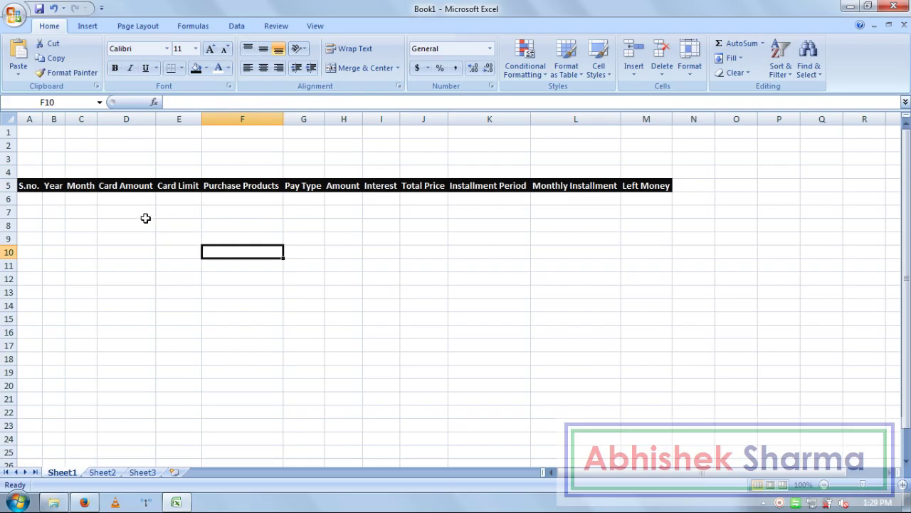
Number the rows 1 to 10 under S.no. in cells A6 to A15
{"action": "left_click", "coordinate": [34, 210]}
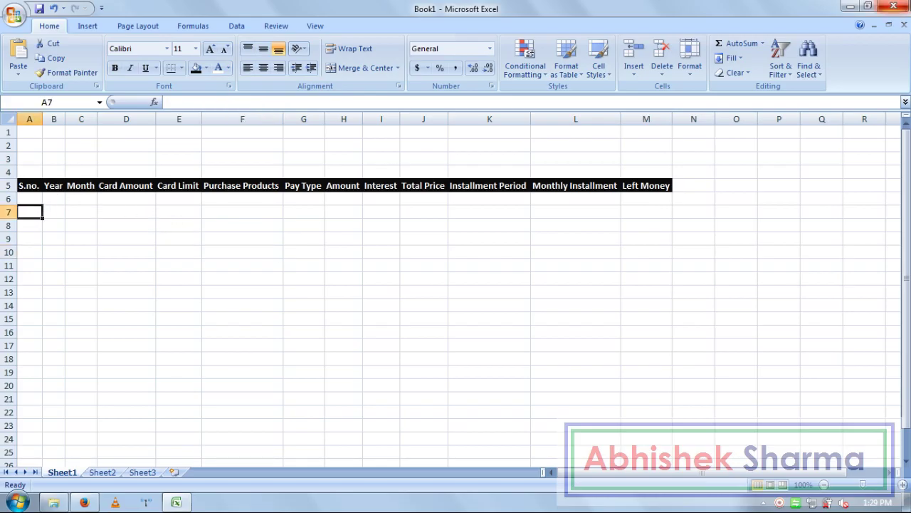
{"action": "key", "text": "Up"}
{"action": "type", "text": "1 2 3 4 5"}
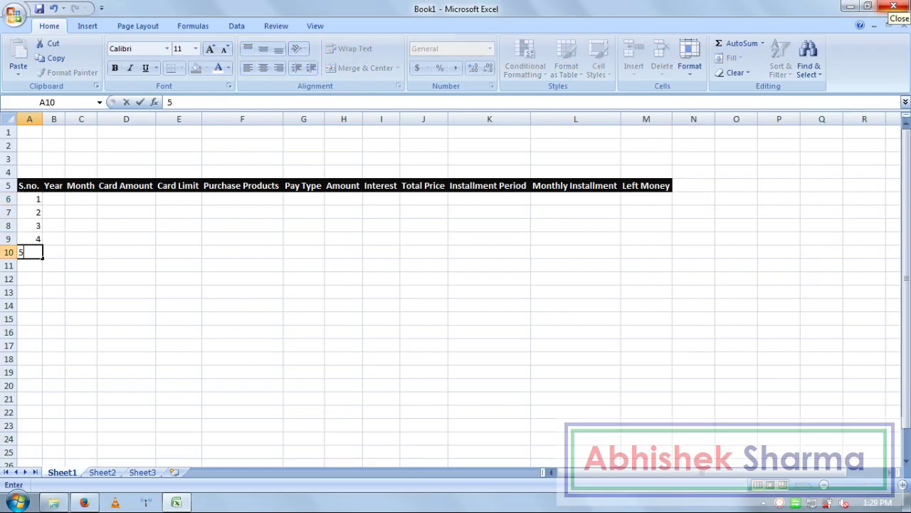
{"action": "type", "text": " 6 7 8 9 10"}
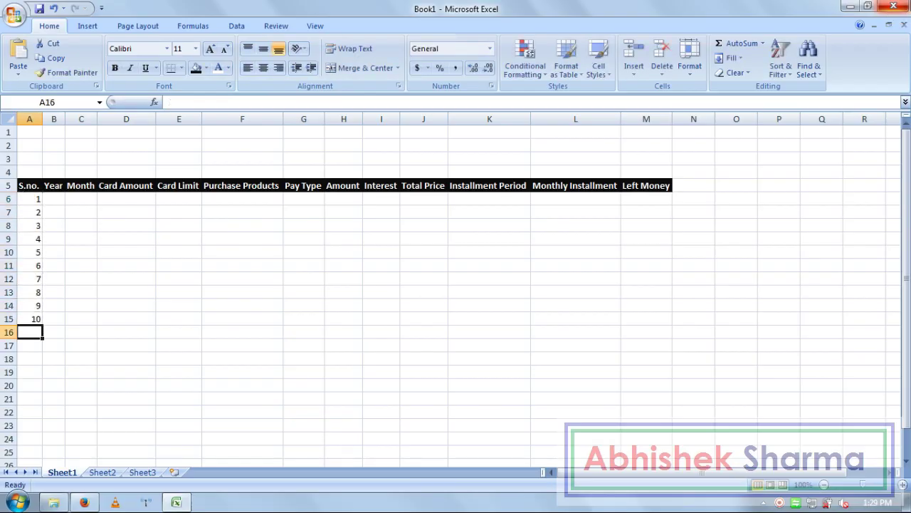
Enter 2017 as the year of the first record in B6
{"action": "key", "text": "Right"}
{"action": "key", "text": "ctrl+Up"}
{"action": "key", "text": "Down"}
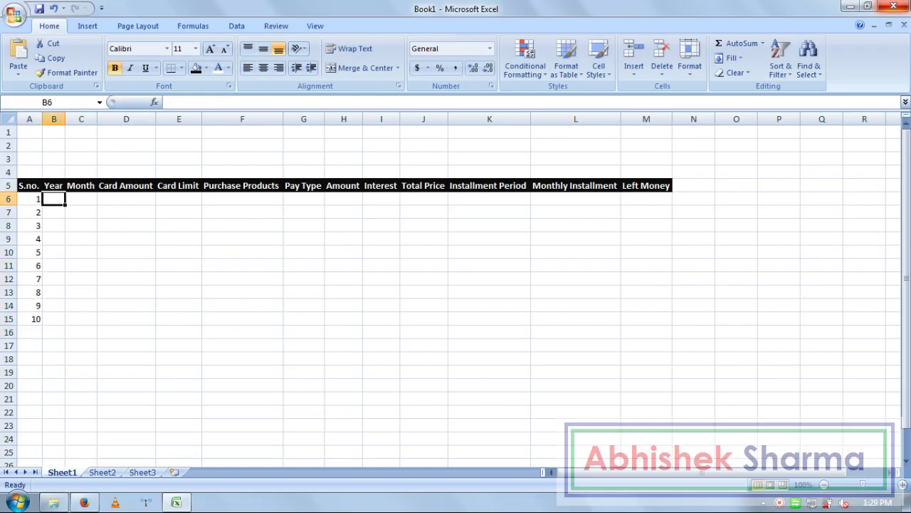
{"action": "type", "text": "2017"}
{"action": "key", "text": "ctrl+Return"}
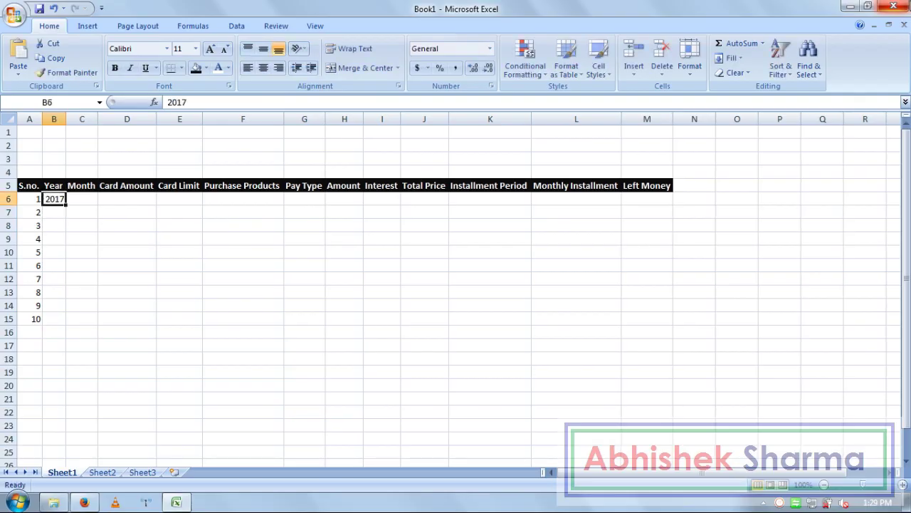
Fill the year 2017 down the Year column through cells B6 to B15
{"action": "key", "text": "shift+Down"}
{"action": "key", "text": "shift+Down"}
{"action": "key", "text": "shift+Down"}
{"action": "key", "text": "shift+Down"}
{"action": "key", "text": "shift+Down"}
{"action": "key", "text": "shift+Down"}
{"action": "key", "text": "shift+Down"}
{"action": "key", "text": "shift+Down"}
{"action": "key", "text": "shift+Down"}
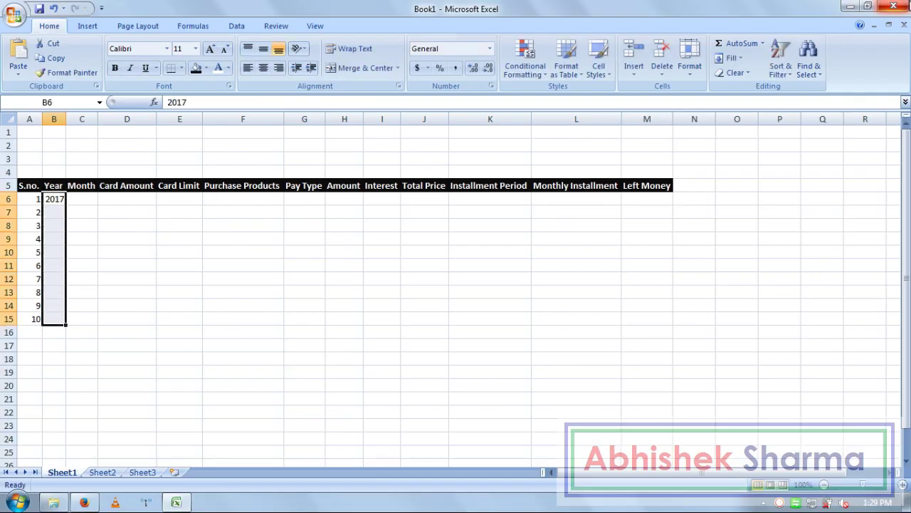
{"action": "key", "text": "ctrl+d"}
Enter January as the month of the first record in C6
{"action": "key", "text": "Right"}
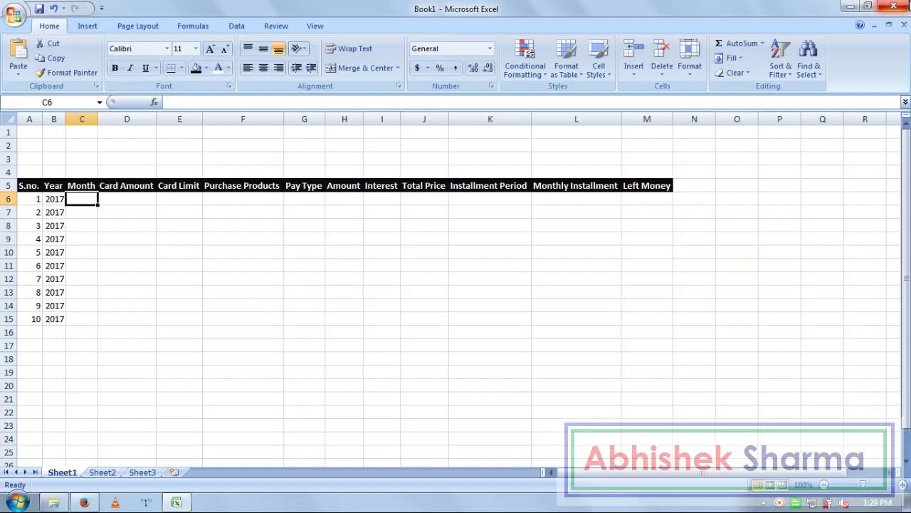
{"action": "type", "text": "January"}
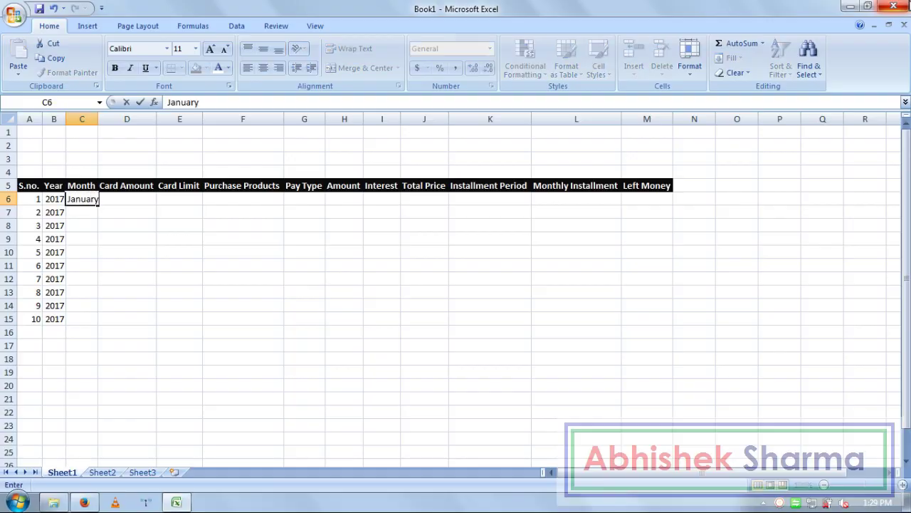
{"action": "left_click", "coordinate": [702, 77]}
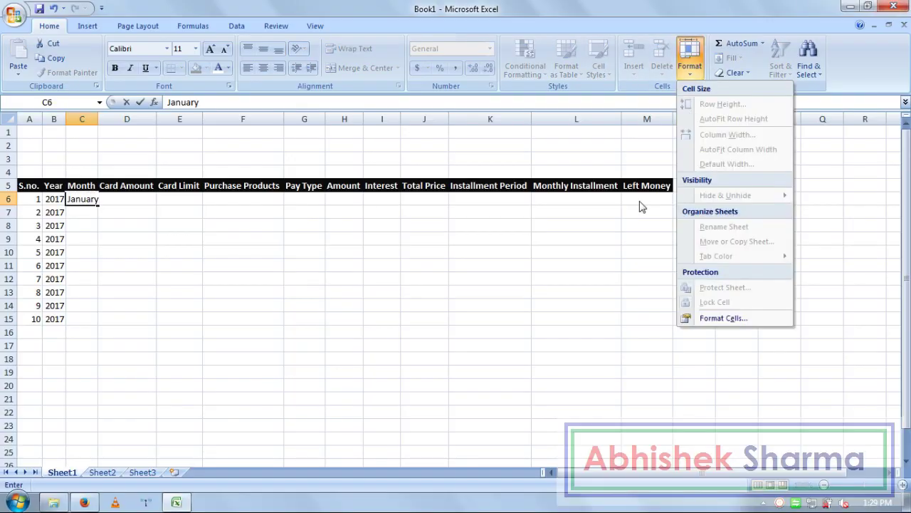
Zoom the sheet to fit the table range A5:M15
{"action": "left_click", "coordinate": [638, 185]}
{"action": "left_click_drag", "start_coordinate": [643, 185], "coordinate": [32, 318]}
{"action": "left_click", "coordinate": [314, 26]}
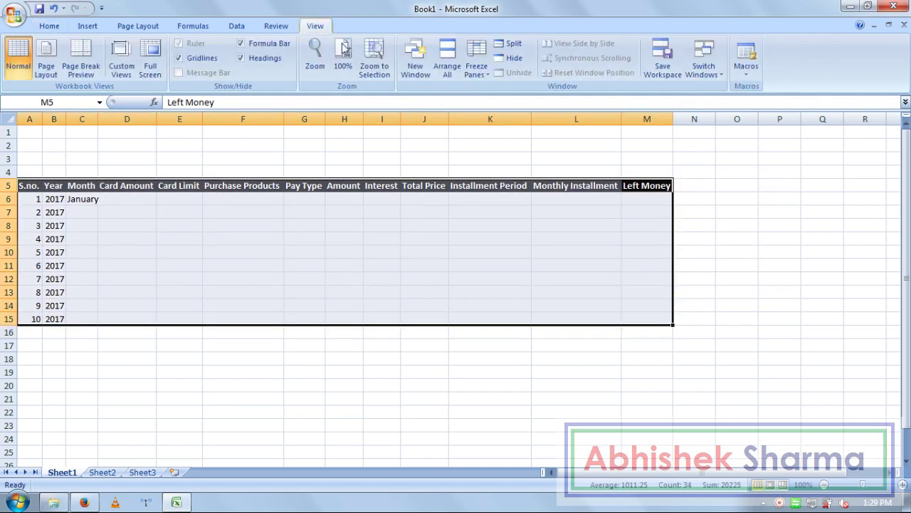
{"action": "left_click", "coordinate": [377, 68]}
{"action": "left_click", "coordinate": [665, 340]}
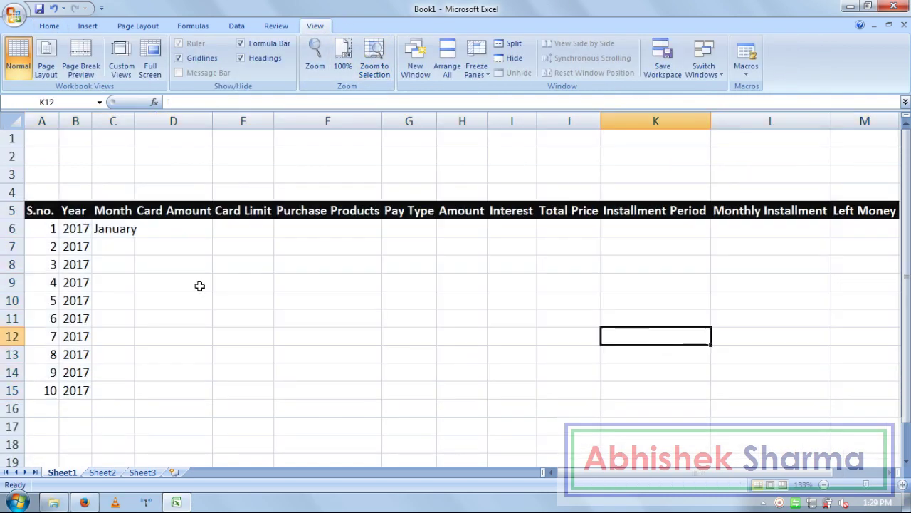
Review the S.no., Year and Month entries of the first record in row 6
{"action": "left_click", "coordinate": [118, 242]}
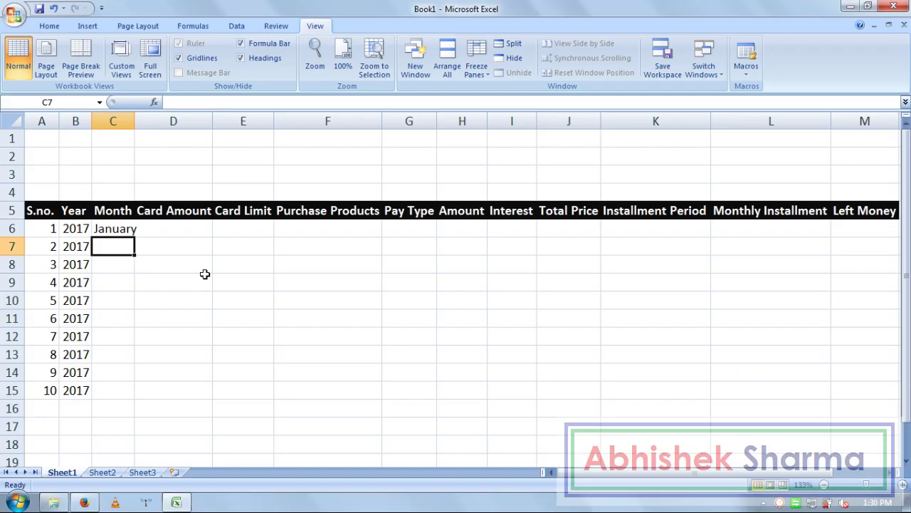
{"action": "key", "text": "Right"}
{"action": "key", "text": "Up"}
{"action": "key", "text": "Left"}
{"action": "key", "text": "Left"}
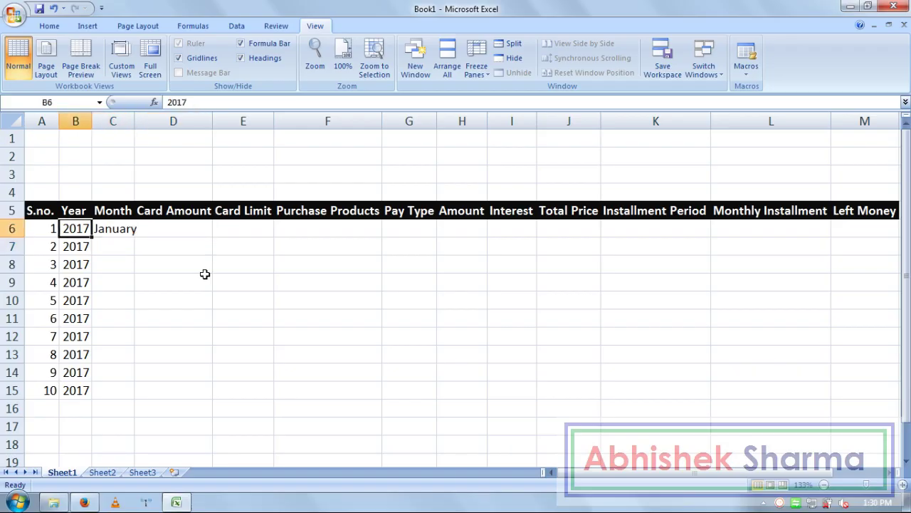
{"action": "key", "text": "Left"}
{"action": "key", "text": "Right"}
{"action": "key", "text": "Left"}
{"action": "key", "text": "Right"}
{"action": "key", "text": "Right"}
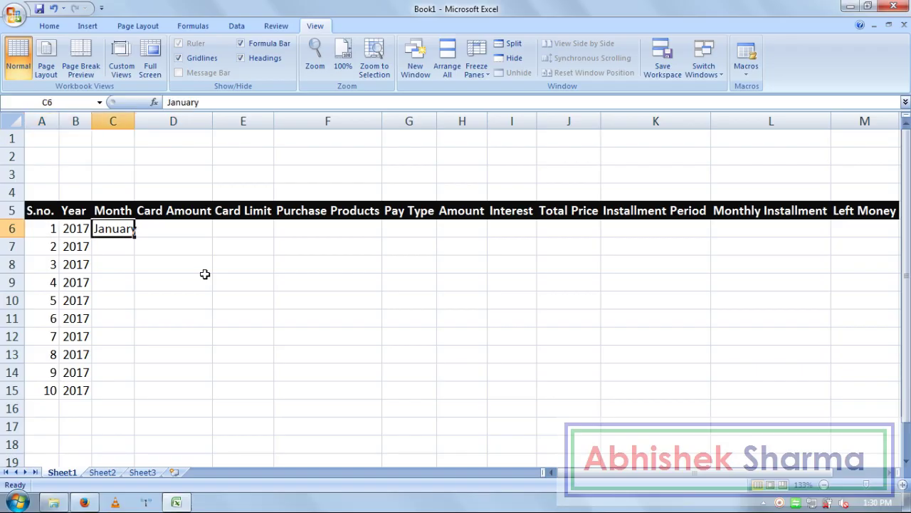
Enter 50000 as the Card Amount in D6 and 50000 as the Card Limit in E6
{"action": "key", "text": "Right"}
{"action": "type", "text": "5"}
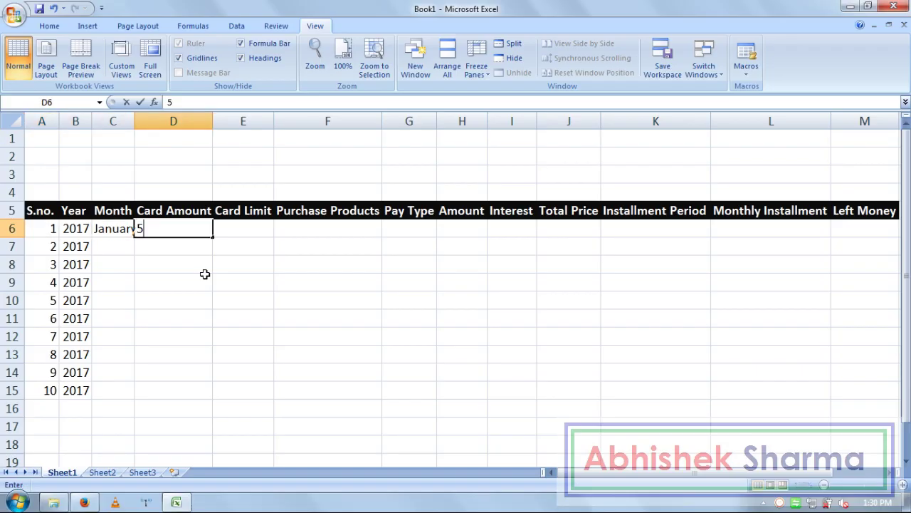
{"action": "type", "text": "0000"}
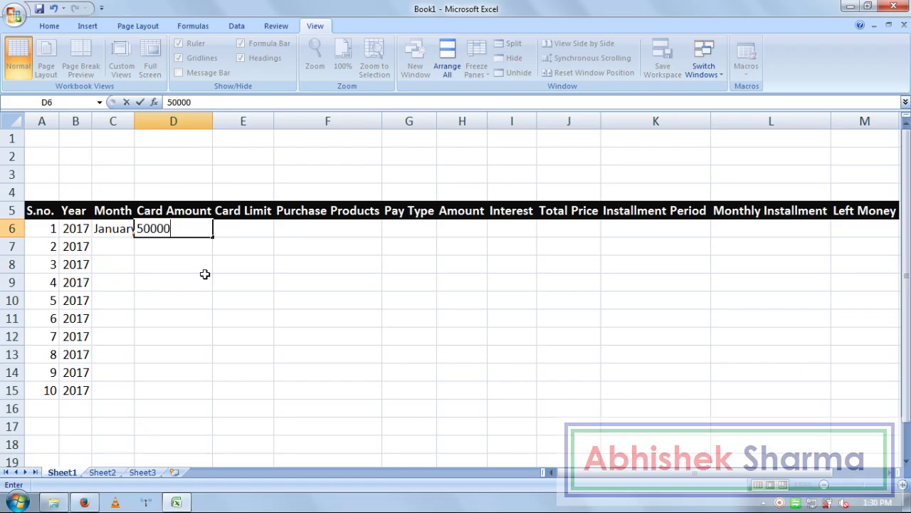
{"action": "key", "text": "Right"}
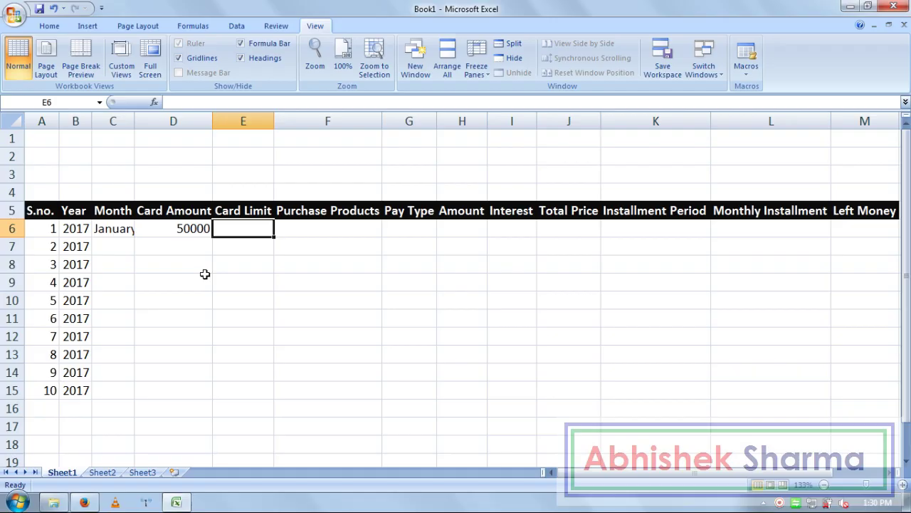
{"action": "type", "text": "50000"}
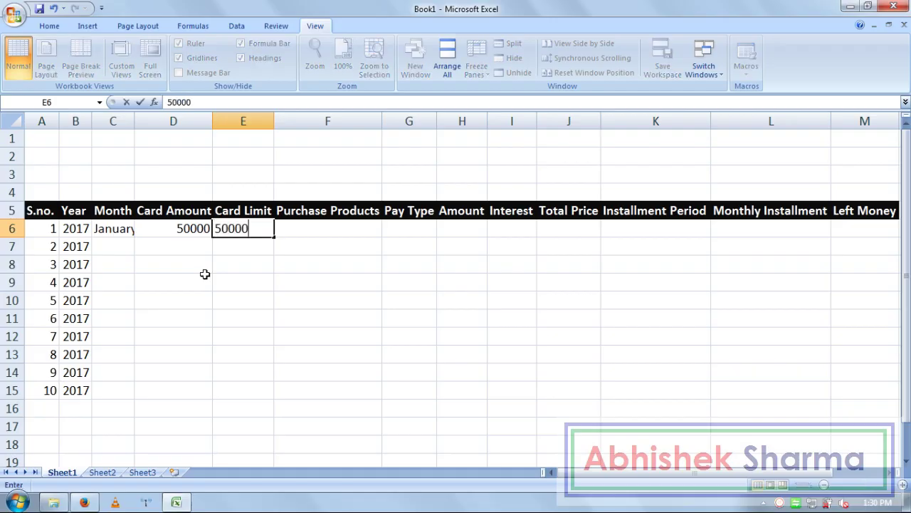
{"action": "key", "text": "Right"}
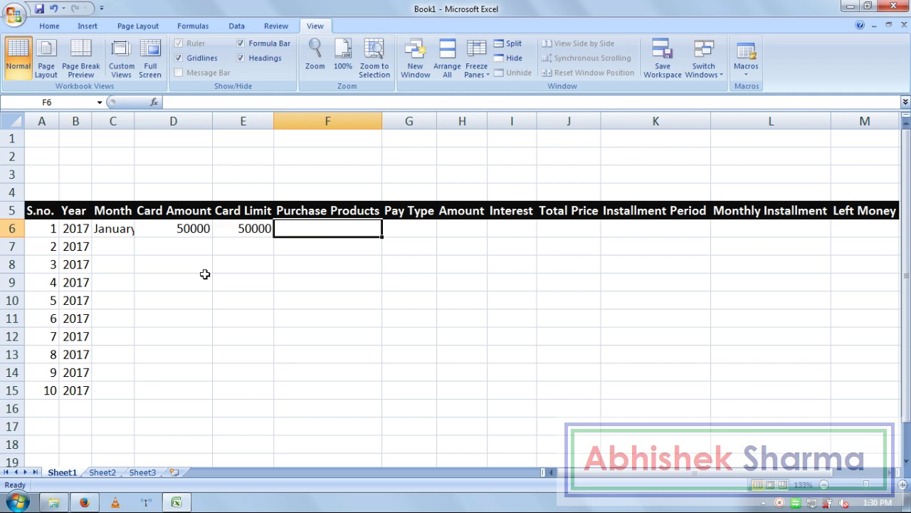
Enter Samsung Mobile as the purchased product in F6 and EMI as the pay type in G6
{"action": "type", "text": "Sa"}
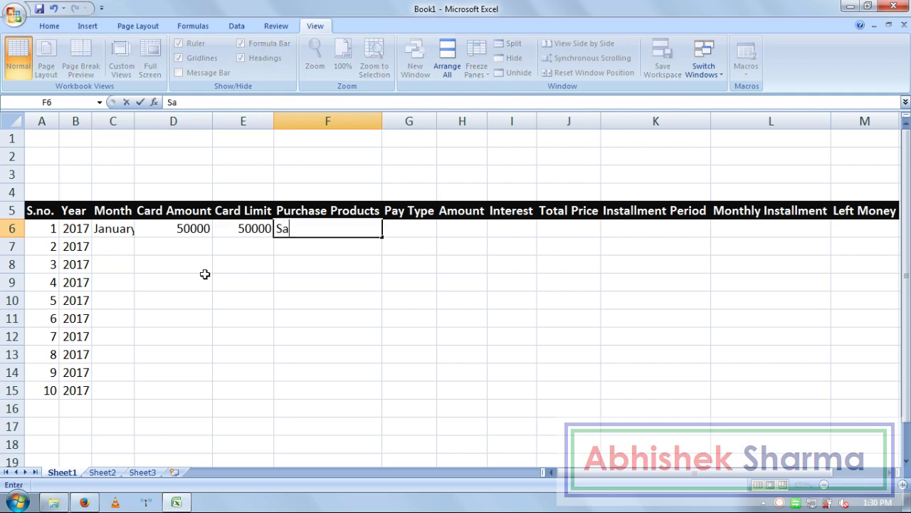
{"action": "type", "text": "msung "}
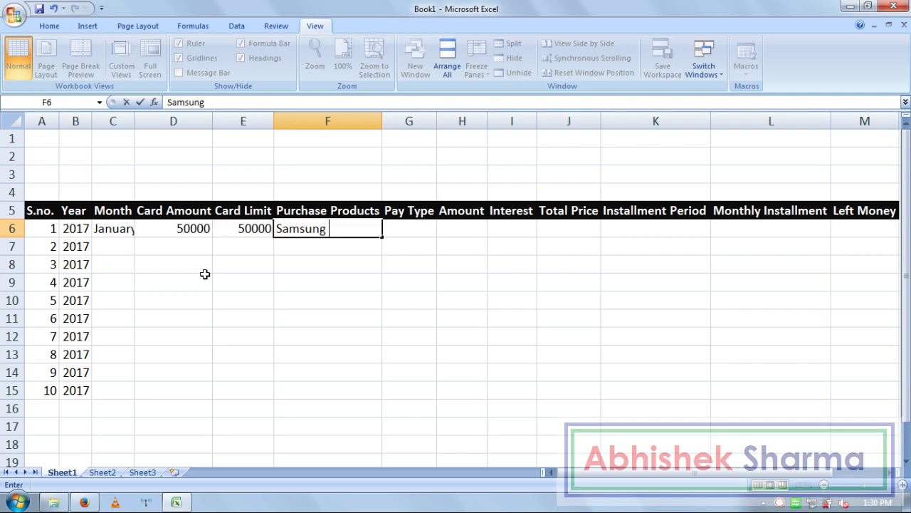
{"action": "type", "text": "Mobile"}
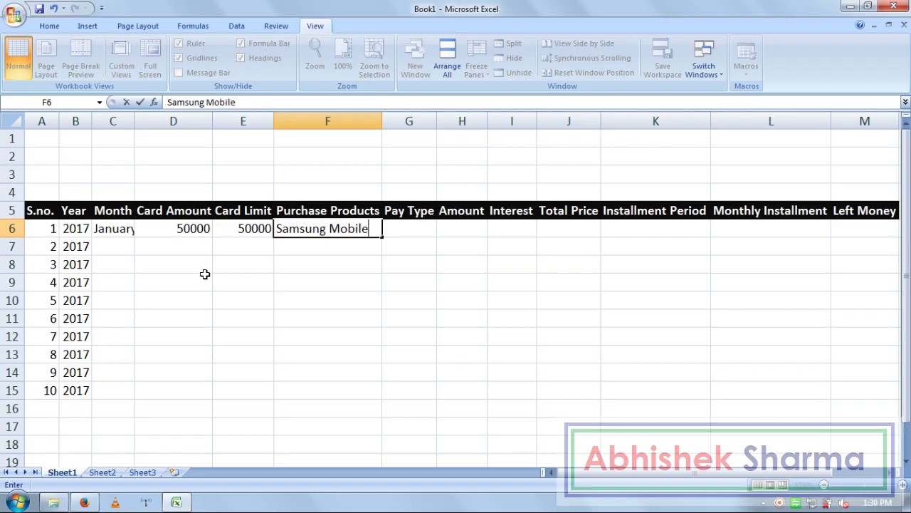
{"action": "key", "text": "Tab"}
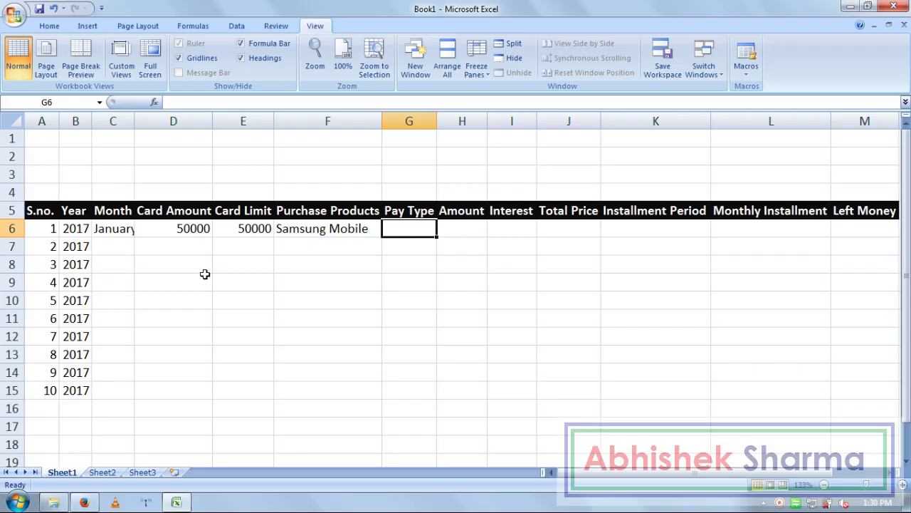
{"action": "type", "text": "E"}
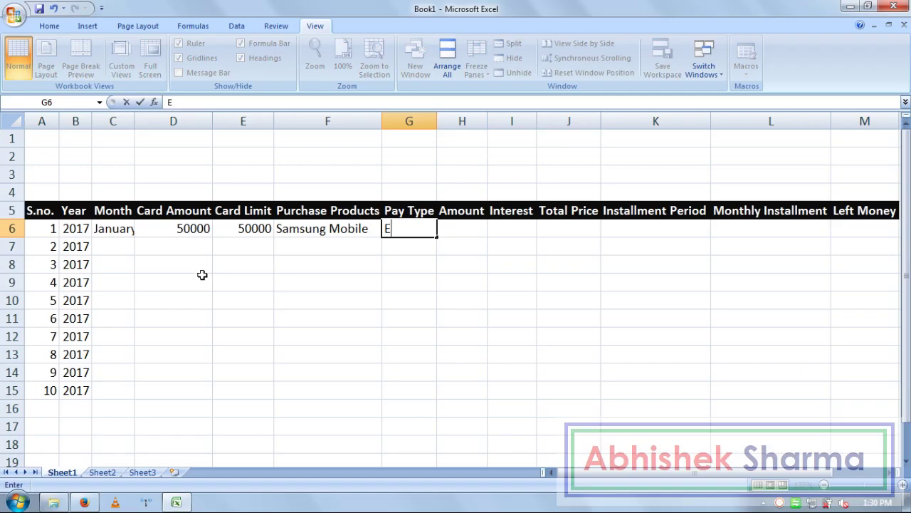
{"action": "type", "text": "MI"}
{"action": "key", "text": "Tab"}
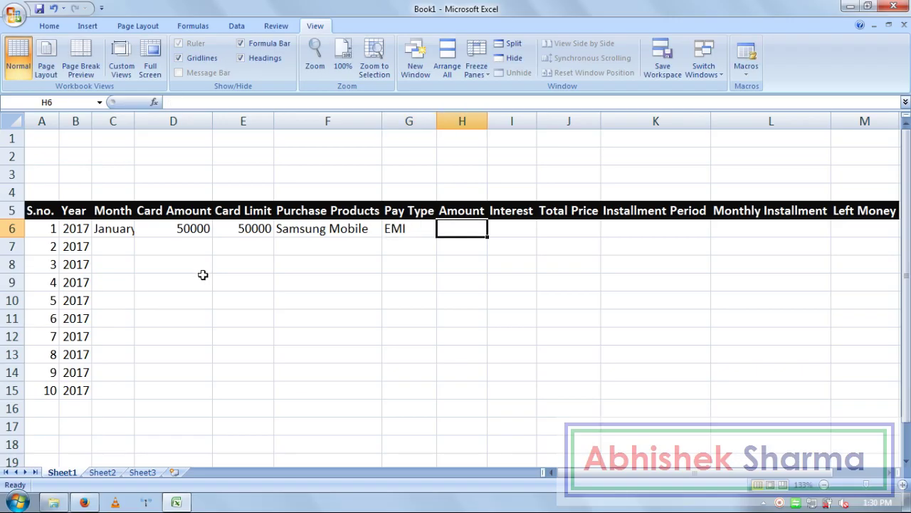
Review the first record's Card Amount, Card Limit, Purchase Products and Pay Type entries in row 6
{"action": "key", "text": "Left"}
{"action": "key", "text": "Left"}
{"action": "key", "text": "Left"}
{"action": "key", "text": "Left"}
{"action": "key", "text": "Left"}
{"action": "key", "text": "Right"}
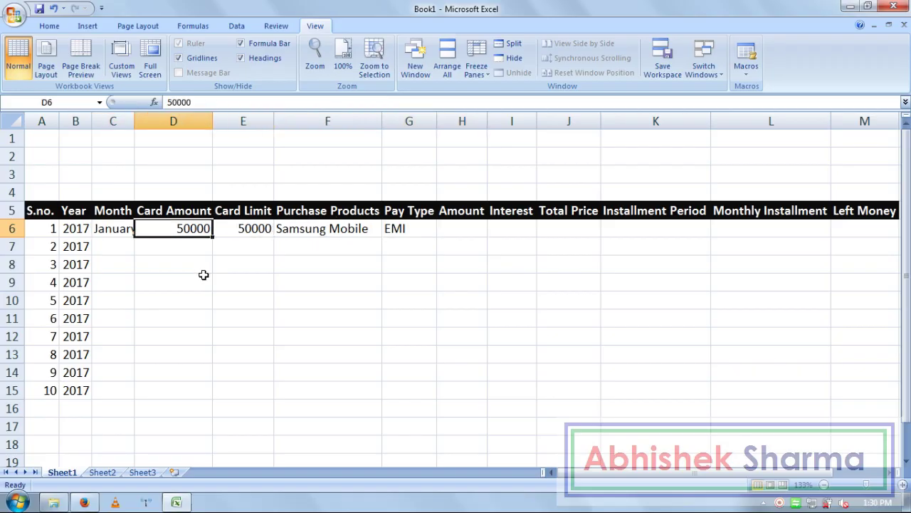
{"action": "key", "text": "Right"}
{"action": "key", "text": "Left"}
{"action": "key", "text": "Right"}
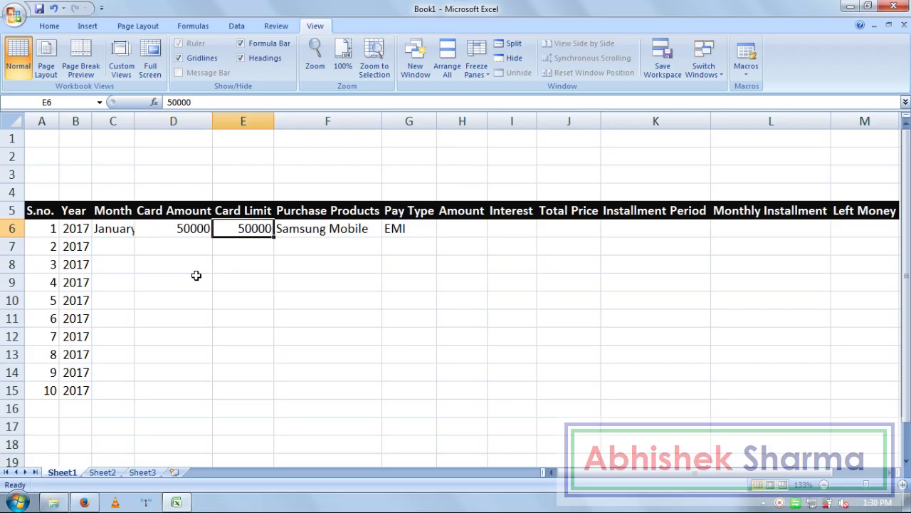
{"action": "key", "text": "Right"}
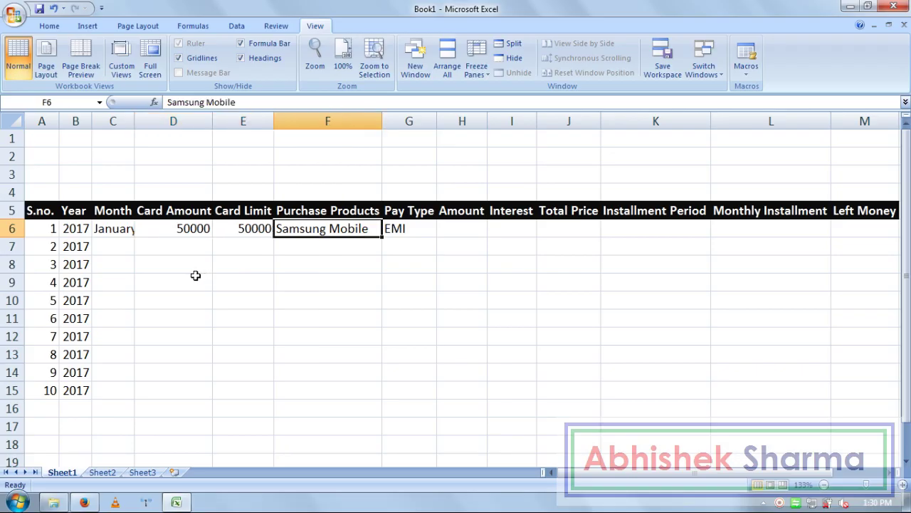
{"action": "key", "text": "Right"}
{"action": "key", "text": "Right"}
{"action": "key", "text": "Left"}
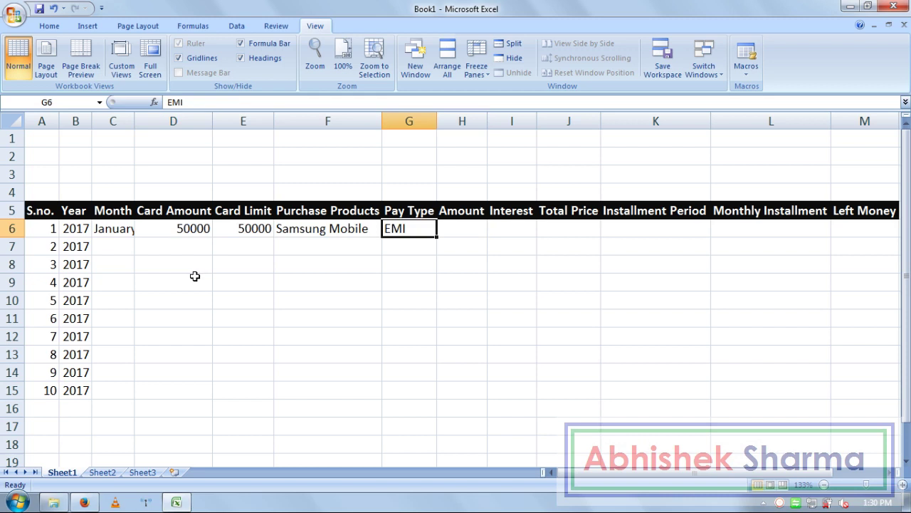
Enter 18900 as the Amount of the first record in H6
{"action": "key", "text": "Right"}
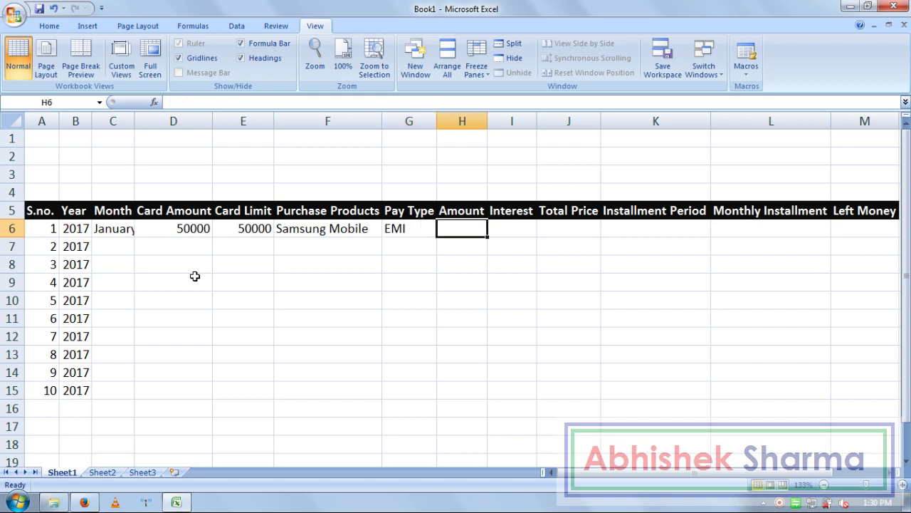
{"action": "type", "text": "180"}
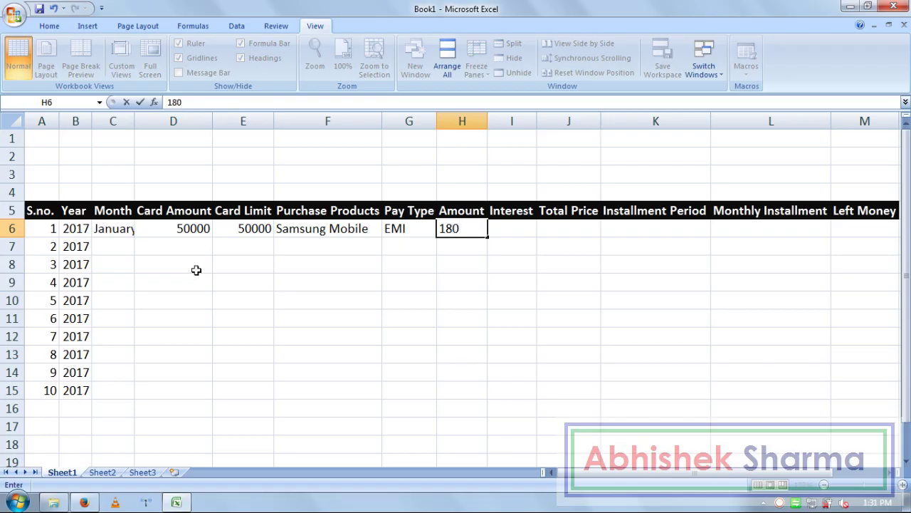
{"action": "key", "text": "BackSpace"}
{"action": "type", "text": "900"}
{"action": "key", "text": "Right"}
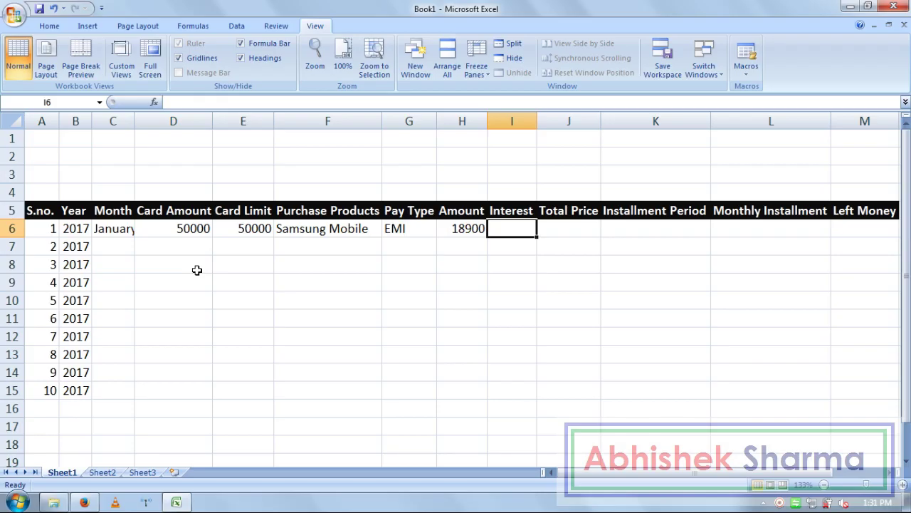
Calculate the first record's Interest in I6 as 10% of the Amount with the formula =H6*10%
{"action": "key", "text": "Left"}
{"action": "key", "text": "Left"}
{"action": "key", "text": "Left"}
{"action": "key", "text": "Right"}
{"action": "key", "text": "Right"}
{"action": "key", "text": "Right"}
{"action": "type", "text": "="}
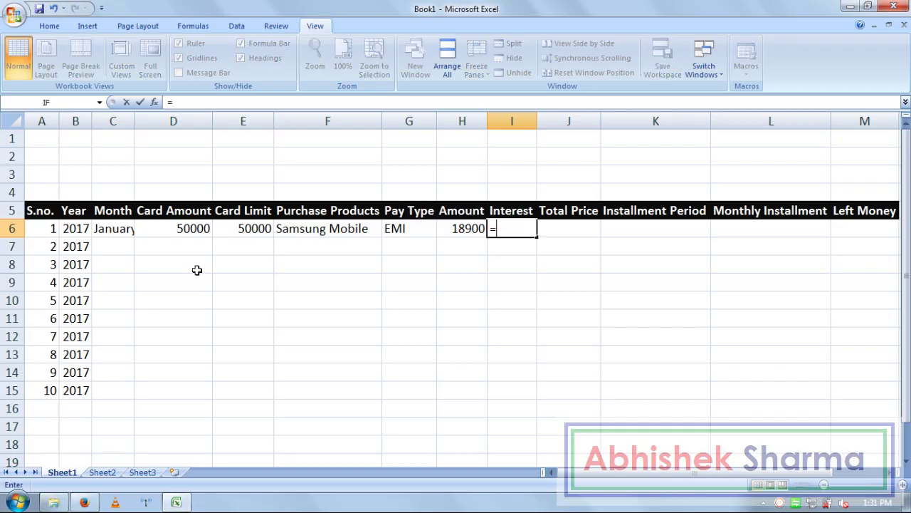
{"action": "left_click", "coordinate": [467, 229]}
{"action": "type", "text": "*1"}
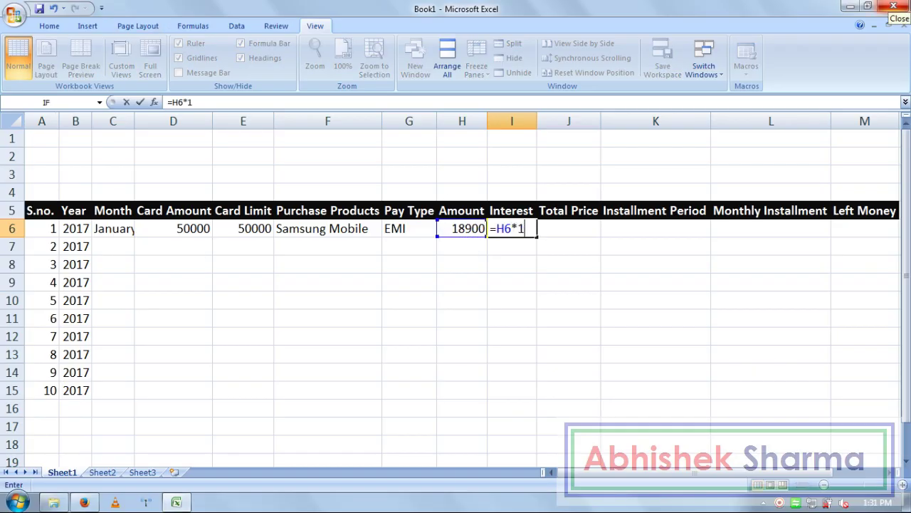
{"action": "type", "text": "0%"}
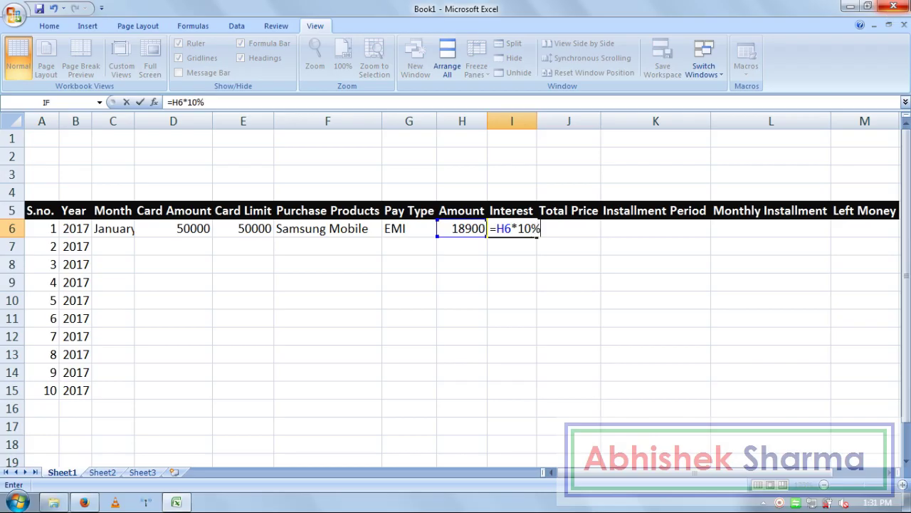
{"action": "key", "text": "Return"}
Calculate the first record's Total Price in J6 by adding Amount and Interest with the formula =H6+I6
{"action": "key", "text": "Right"}
{"action": "key", "text": "Up"}
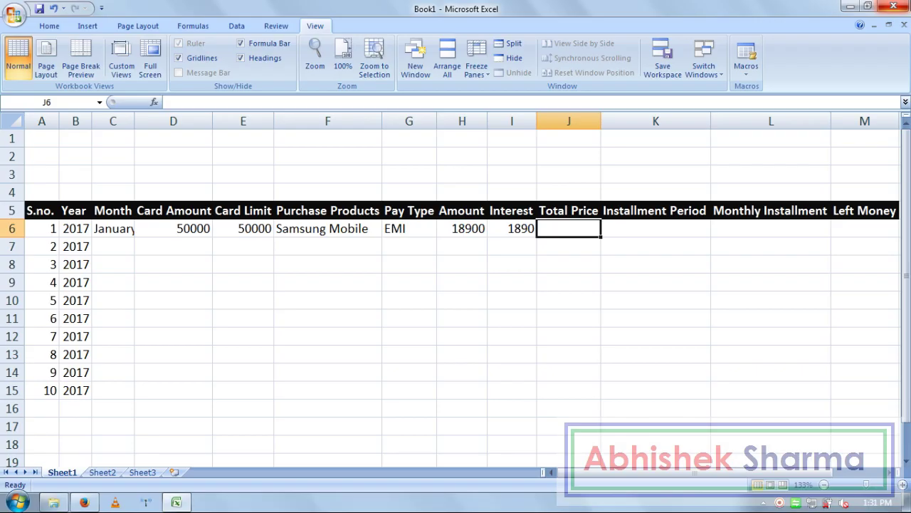
{"action": "type", "text": "="}
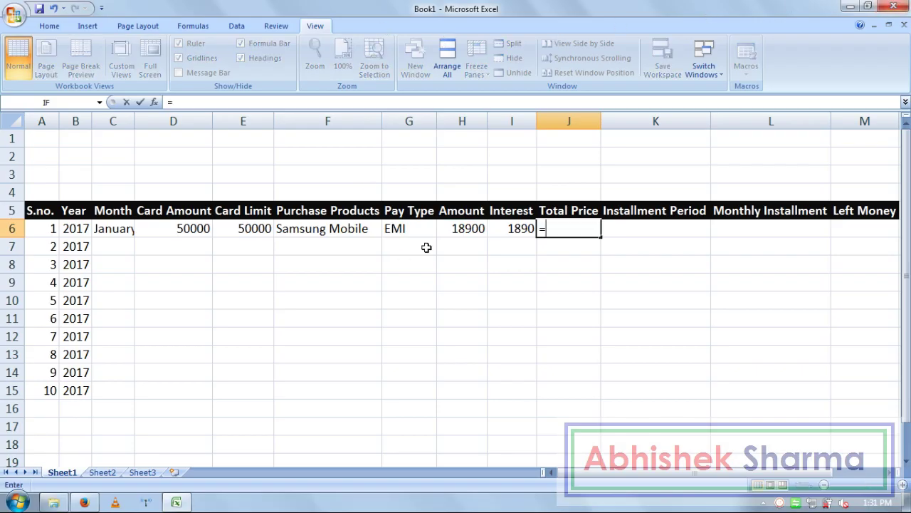
{"action": "left_click", "coordinate": [453, 229]}
{"action": "type", "text": "+"}
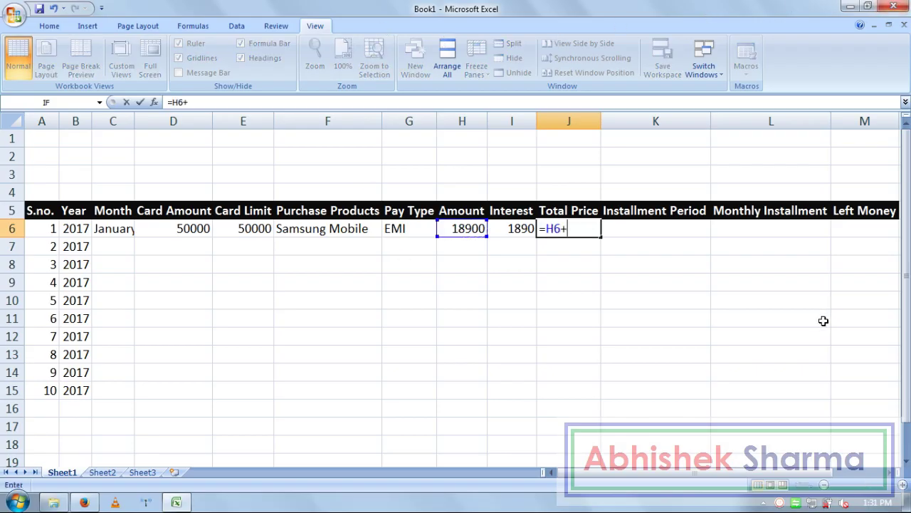
{"action": "left_click", "coordinate": [508, 227]}
{"action": "key", "text": "Return"}
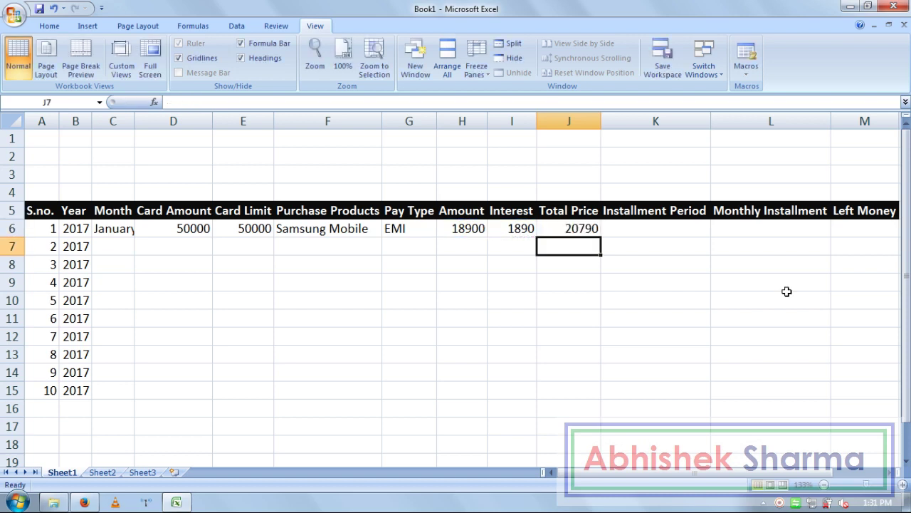
{"action": "key", "text": "Up"}
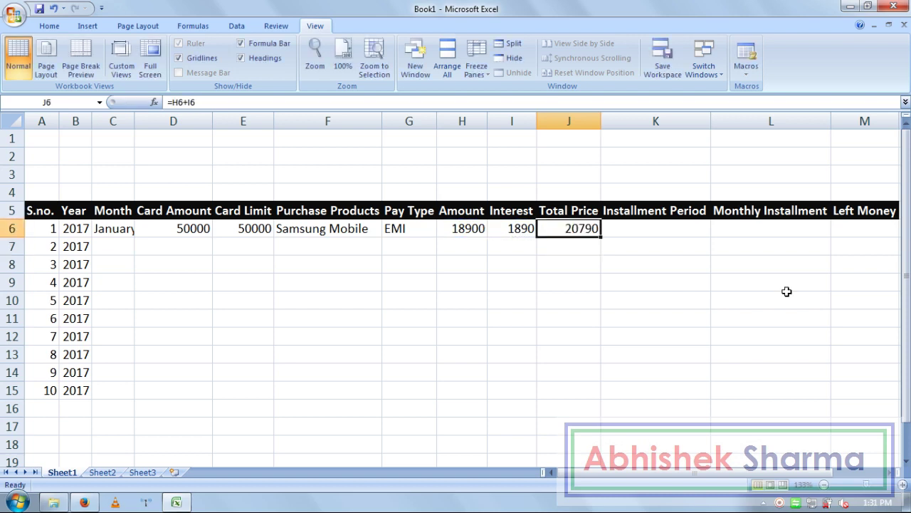
Review the first record's entries in row 6 from Card Limit through Total Price, including the Interest and Total Price formulas
{"action": "key", "text": "Left"}
{"action": "key", "text": "Left"}
{"action": "key", "text": "Left"}
{"action": "key", "text": "Left"}
{"action": "key", "text": "Left"}
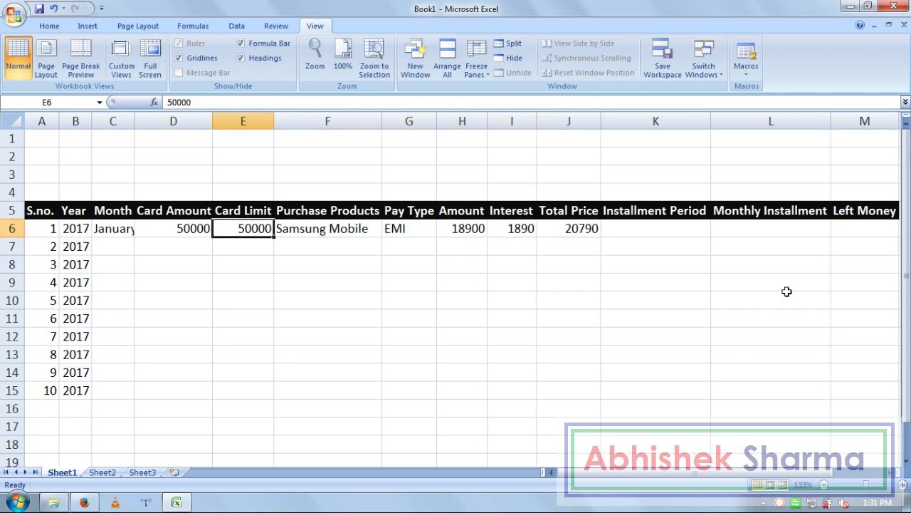
{"action": "key", "text": "Right"}
{"action": "key", "text": "Left"}
{"action": "key", "text": "Right"}
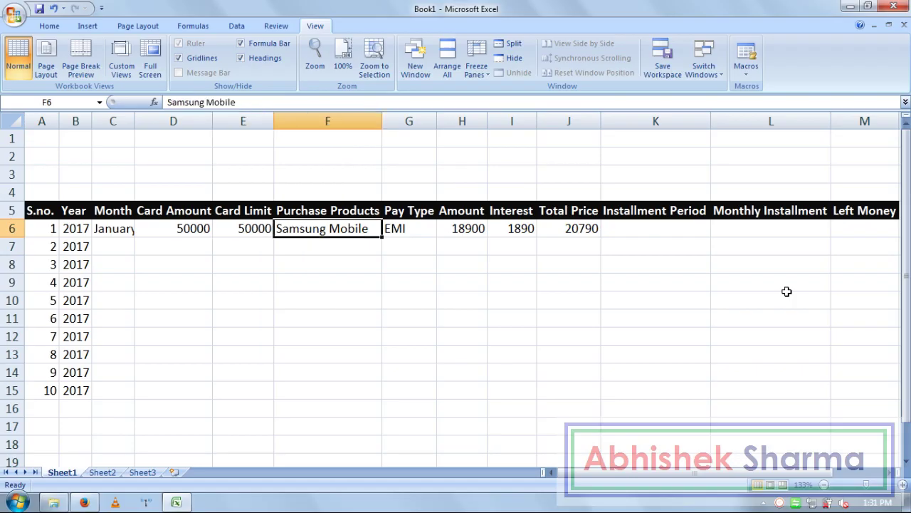
{"action": "key", "text": "Right"}
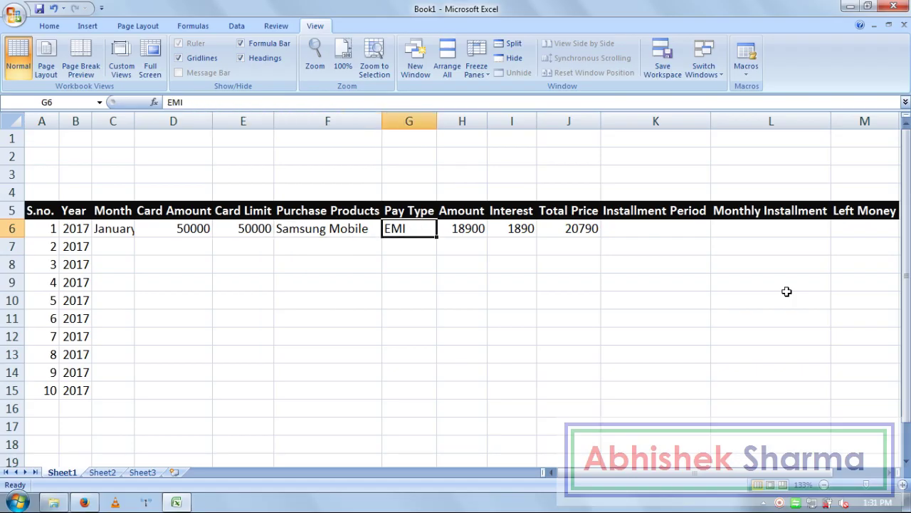
{"action": "key", "text": "Right"}
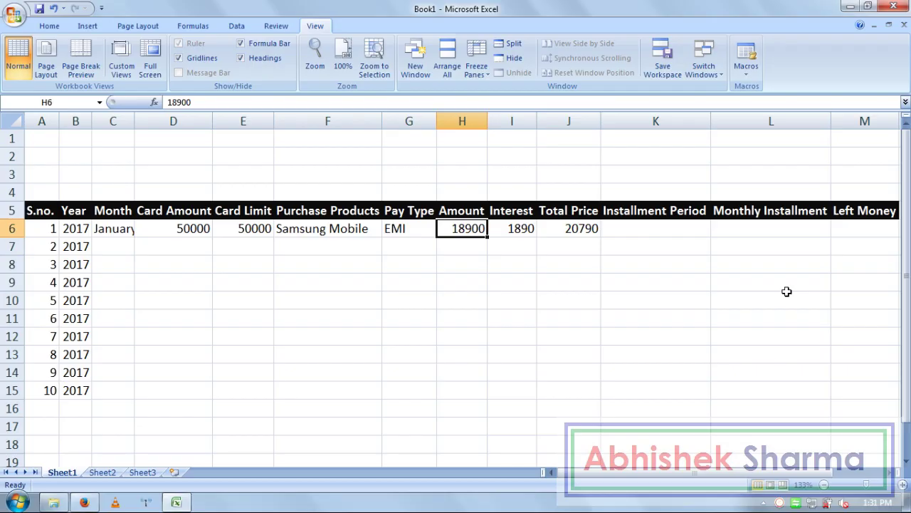
{"action": "key", "text": "Right"}
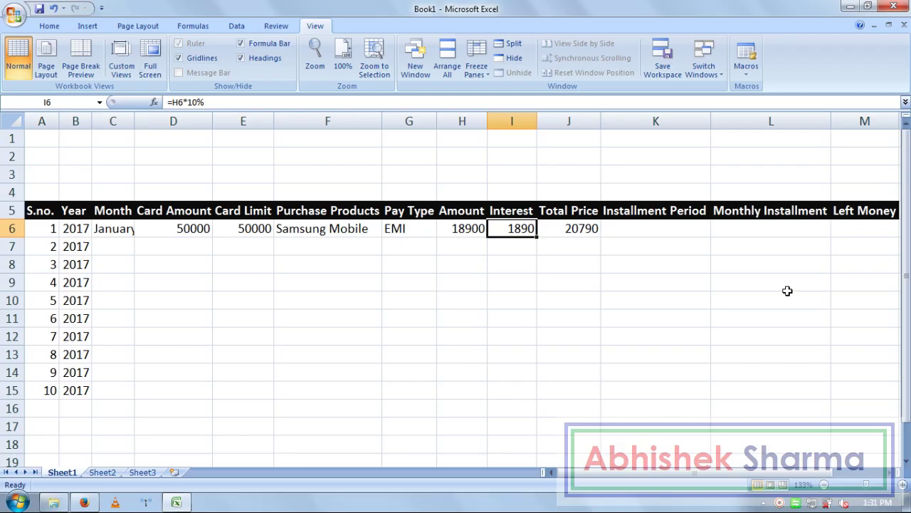
{"action": "key", "text": "Right"}
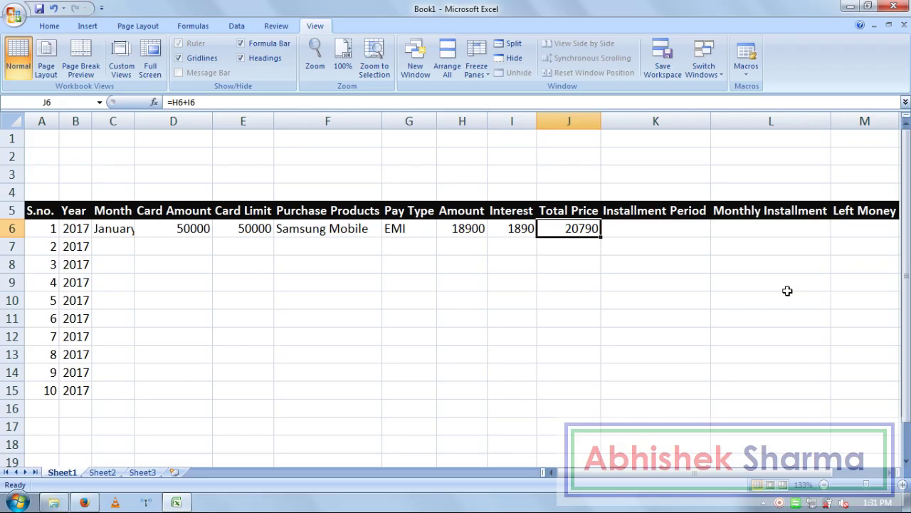
Enter 5 as the Installment Period of the first record in K6
{"action": "key", "text": "Right"}
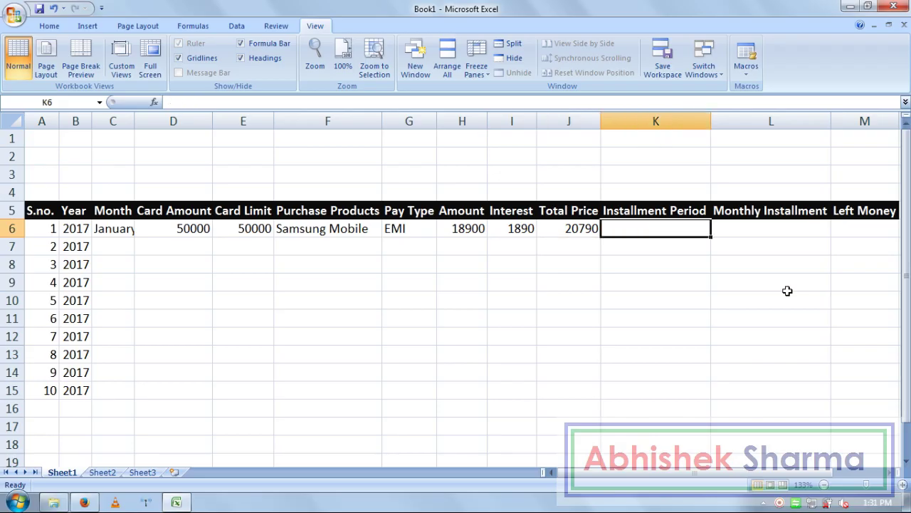
{"action": "type", "text": "5"}
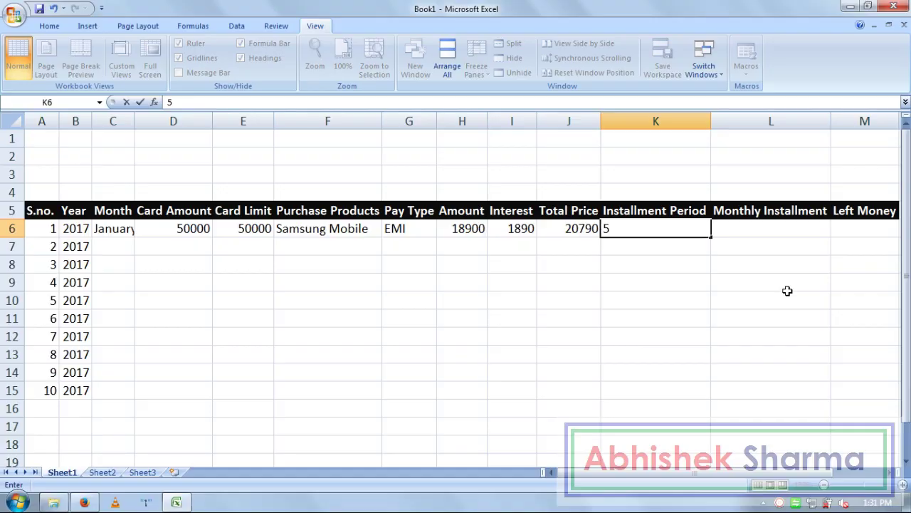
{"action": "key", "text": "Right"}
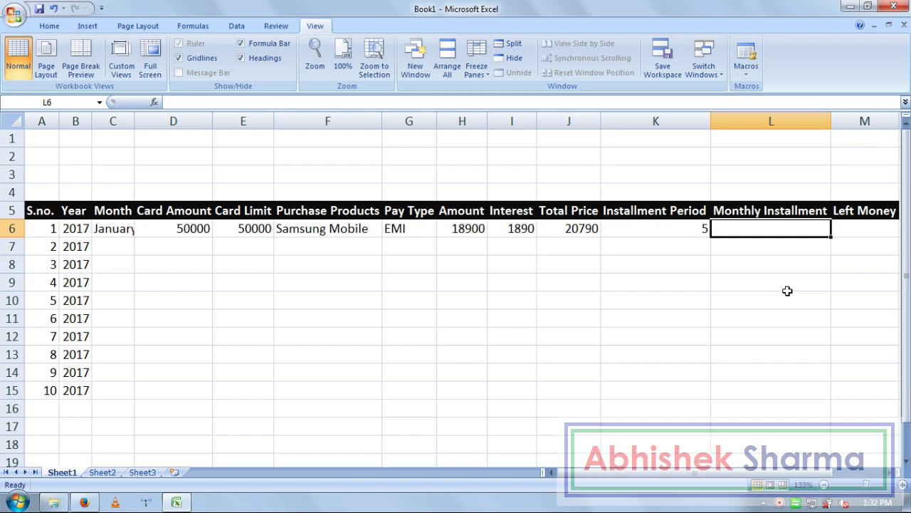
Calculate the first record's Monthly Installment in L6 by dividing Total Price by Installment Period with the formula =J6/K6
{"action": "key", "text": "Left"}
{"action": "key", "text": "Right"}
{"action": "type", "text": "="}
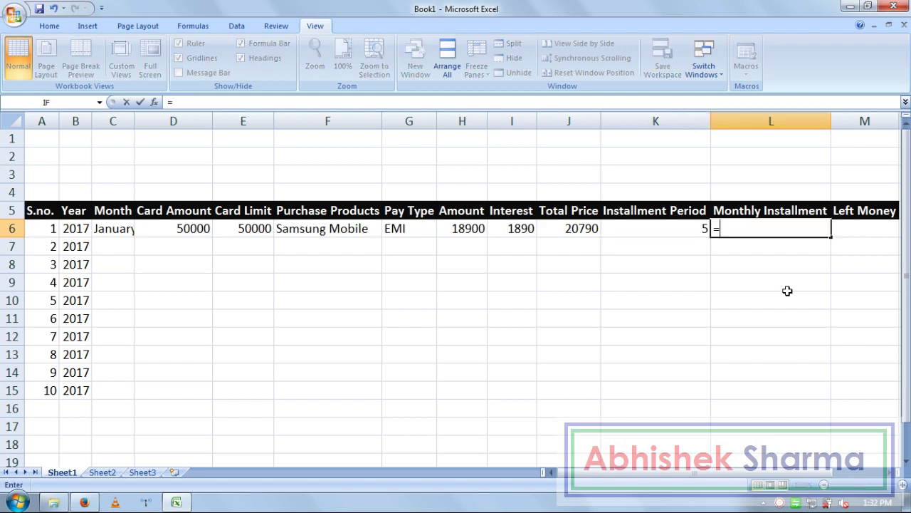
{"action": "left_click", "coordinate": [581, 229]}
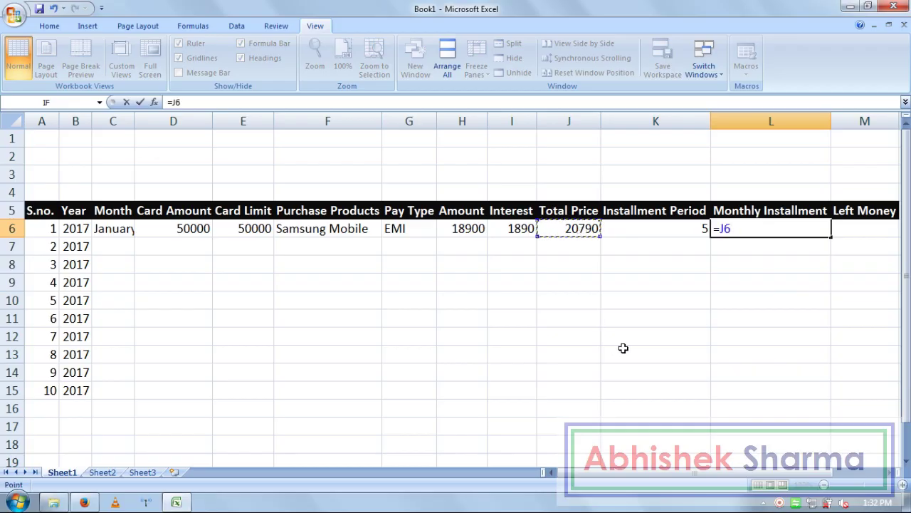
{"action": "type", "text": "/"}
{"action": "left_click", "coordinate": [676, 232]}
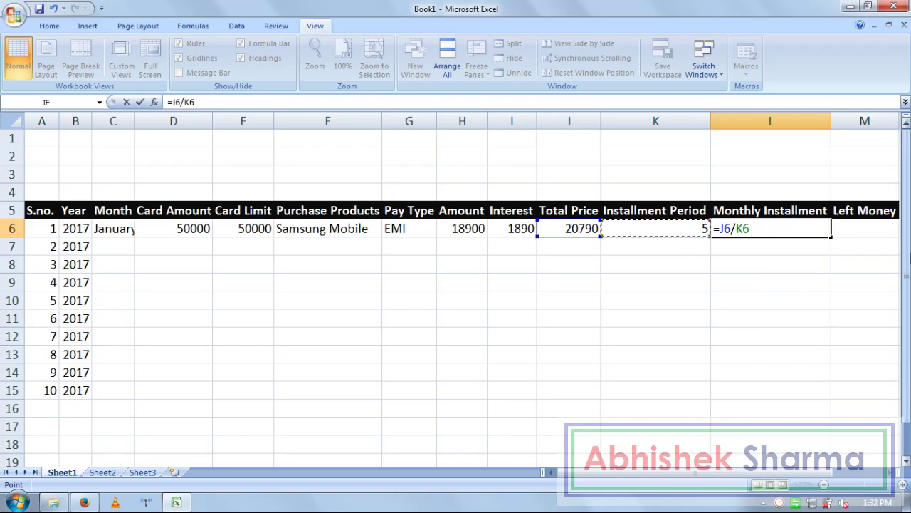
{"action": "key", "text": "Return"}
{"action": "key", "text": "Up"}
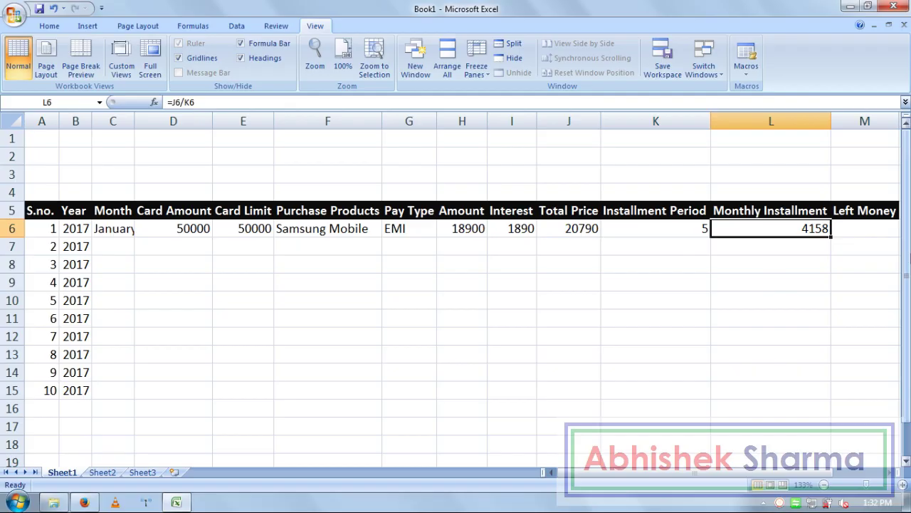
Review the first record's values in row 6 between Card Limit and Monthly Installment
{"action": "key", "text": "Left"}
{"action": "key", "text": "Left"}
{"action": "key", "text": "Left"}
{"action": "key", "text": "Left"}
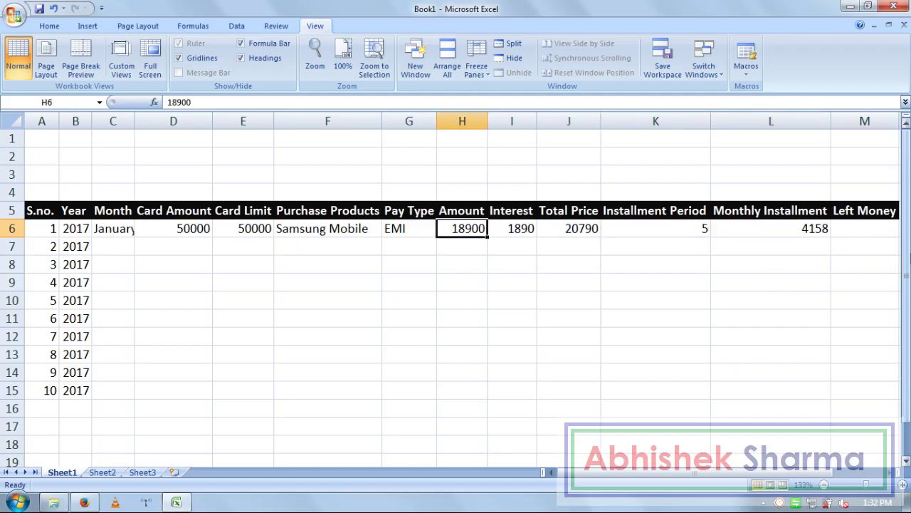
{"action": "key", "text": "Right"}
{"action": "key", "text": "Right"}
{"action": "key", "text": "Right"}
{"action": "key", "text": "Right"}
{"action": "key", "text": "Left"}
{"action": "key", "text": "Left"}
{"action": "key", "text": "Left"}
{"action": "key", "text": "Left"}
{"action": "key", "text": "Left"}
{"action": "key", "text": "Left"}
{"action": "key", "text": "Left"}
{"action": "key", "text": "Right"}
{"action": "key", "text": "Right"}
{"action": "key", "text": "Right"}
{"action": "key", "text": "Right"}
{"action": "key", "text": "Right"}
{"action": "key", "text": "Right"}
{"action": "key", "text": "Right"}
{"action": "key", "text": "Right"}
{"action": "key", "text": "Right"}
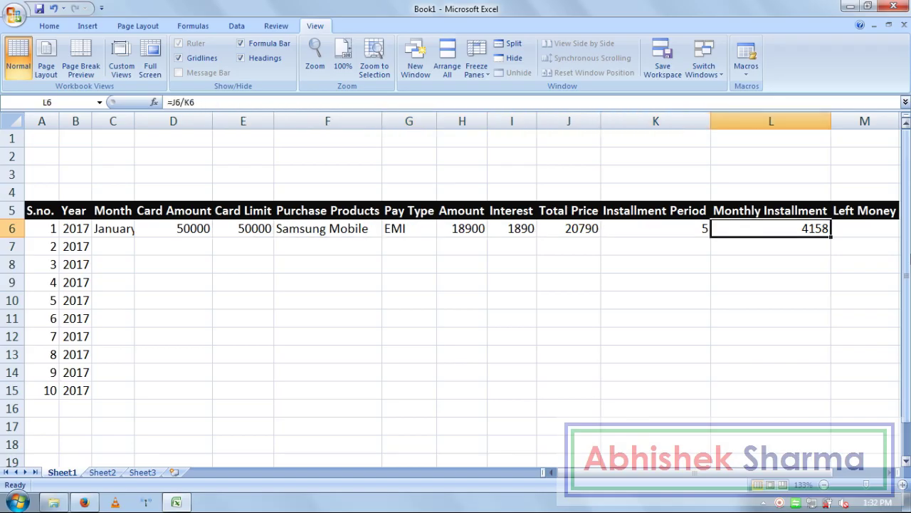
{"action": "key", "text": "Left"}
{"action": "key", "text": "Left"}
{"action": "key", "text": "Left"}
{"action": "key", "text": "Left"}
{"action": "key", "text": "Left"}
{"action": "key", "text": "Left"}
{"action": "key", "text": "Left"}
{"action": "key", "text": "Left"}
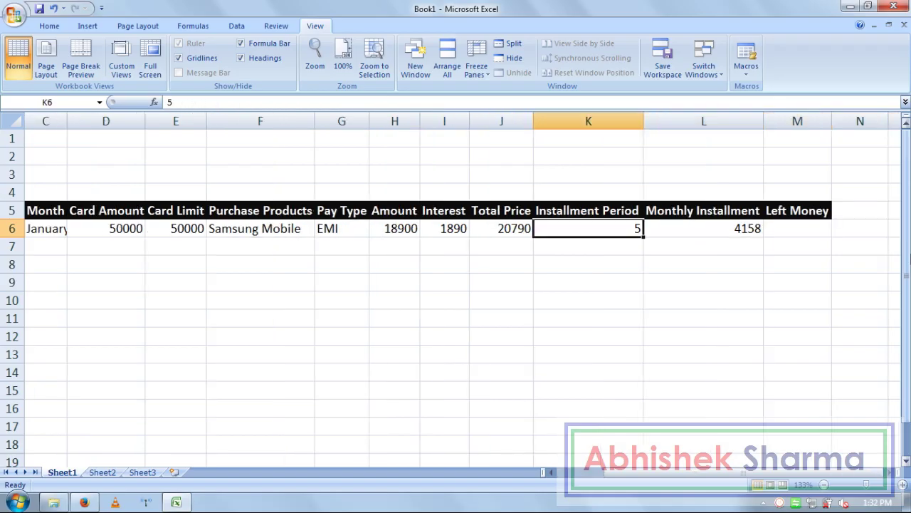
Calculate the first record's Left Money in M6 by subtracting Monthly Installment from Card Limit with the formula =E6-L6
{"action": "key", "text": "Right"}
{"action": "key", "text": "Right"}
{"action": "key", "text": "Right"}
{"action": "key", "text": "Right"}
{"action": "key", "text": "Right"}
{"action": "key", "text": "Right"}
{"action": "key", "text": "Right"}
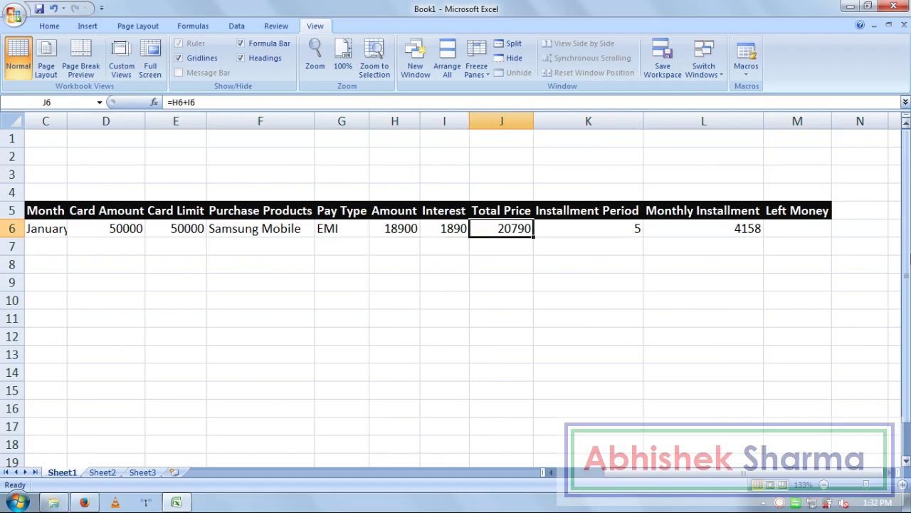
{"action": "type", "text": "="}
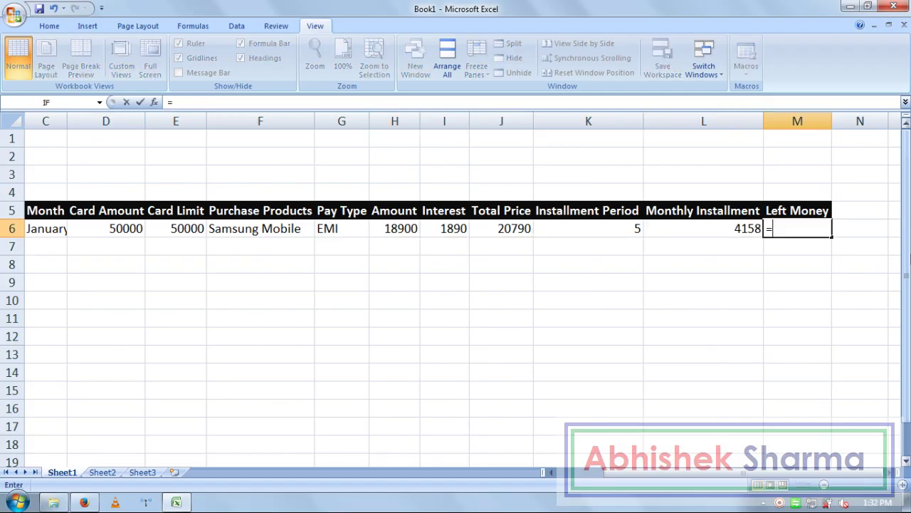
{"action": "left_click", "coordinate": [188, 230]}
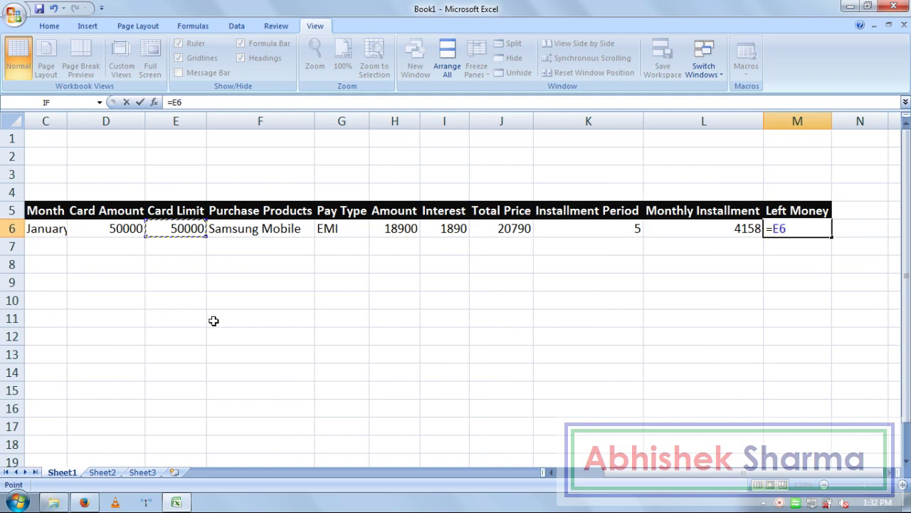
{"action": "type", "text": "-"}
{"action": "left_click", "coordinate": [725, 229]}
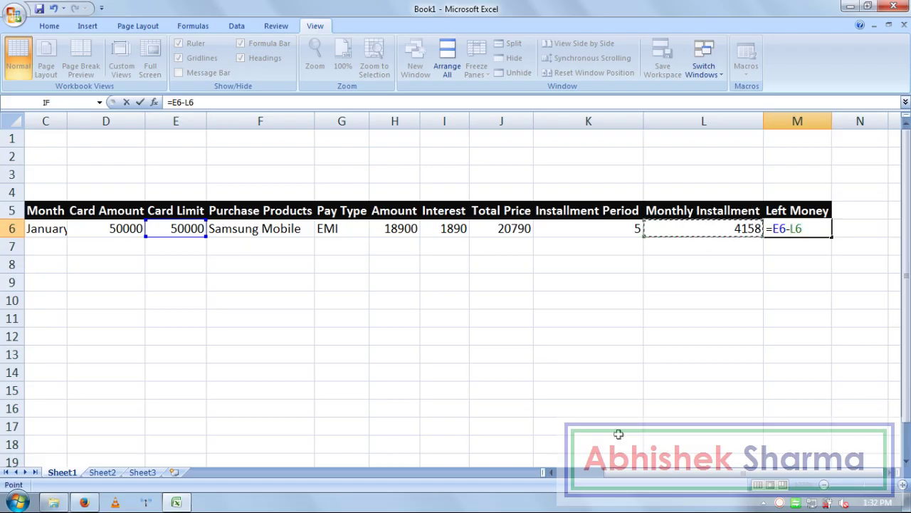
{"action": "key", "text": "Return"}
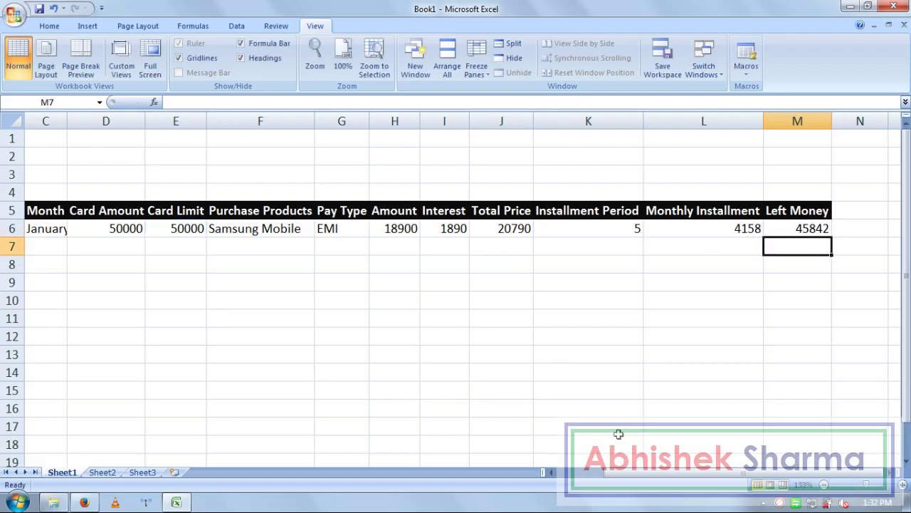
{"action": "key", "text": "Up"}
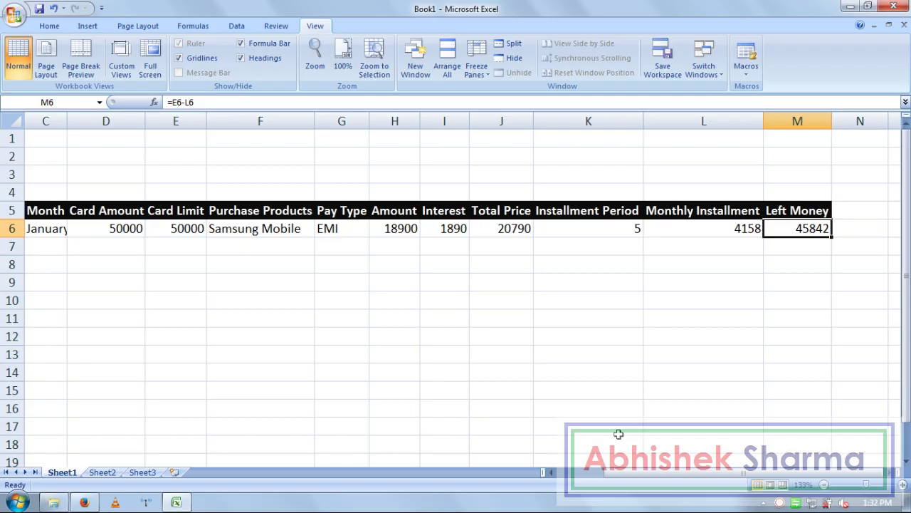
Go to the second record's Month cell C7 and auto-fit the width of column C to its contents
{"action": "key", "text": "Down"}
{"action": "key", "text": "Left"}
{"action": "key", "text": "Left"}
{"action": "key", "text": "Left"}
{"action": "key", "text": "Left"}
{"action": "key", "text": "Left"}
{"action": "key", "text": "Left"}
{"action": "key", "text": "Left"}
{"action": "key", "text": "Left"}
{"action": "key", "text": "Left"}
{"action": "key", "text": "Left"}
{"action": "key", "text": "Left"}
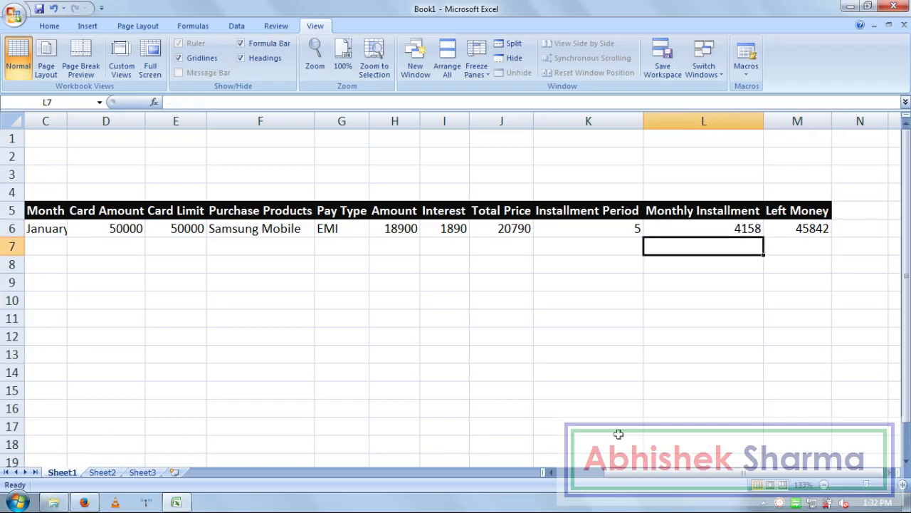
{"action": "key", "text": "Right"}
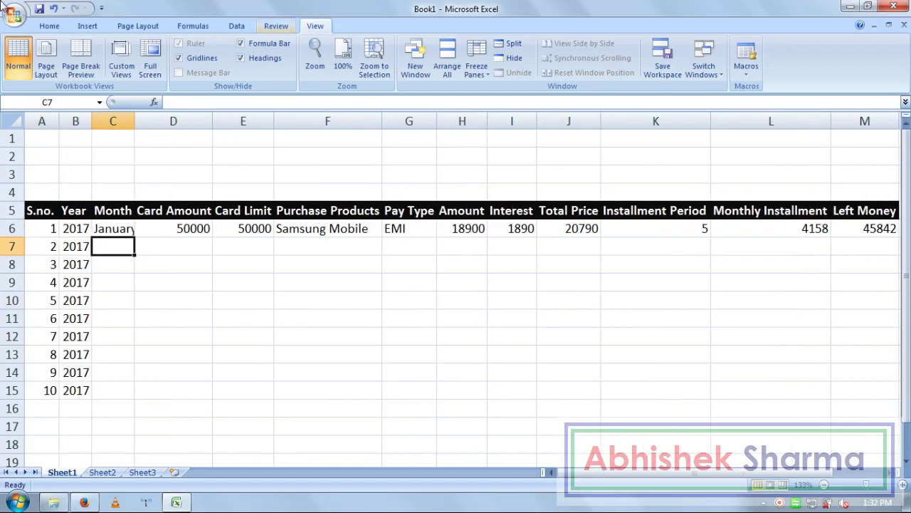
{"action": "double_click", "coordinate": [134, 120]}
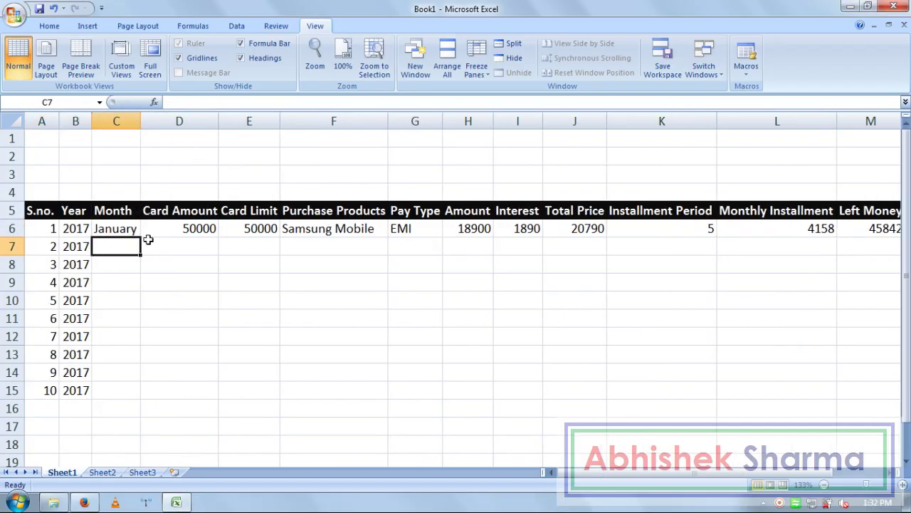
Fill the second record's Month in C7 and Card Amount in D7 by copying down the values from row 6
{"action": "key", "text": "ctrl+d"}
{"action": "key", "text": "Right"}
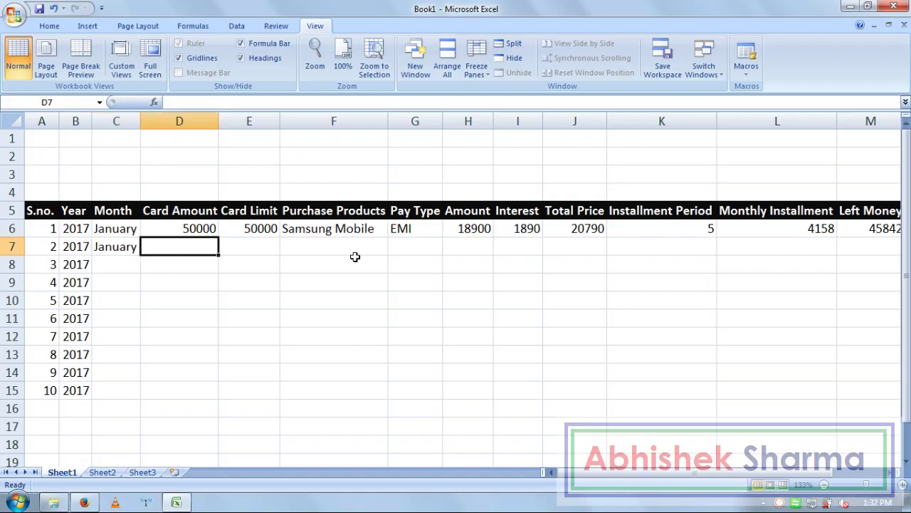
{"action": "key", "text": "ctrl+d"}
{"action": "key", "text": "Right"}
{"action": "key", "text": "Left"}
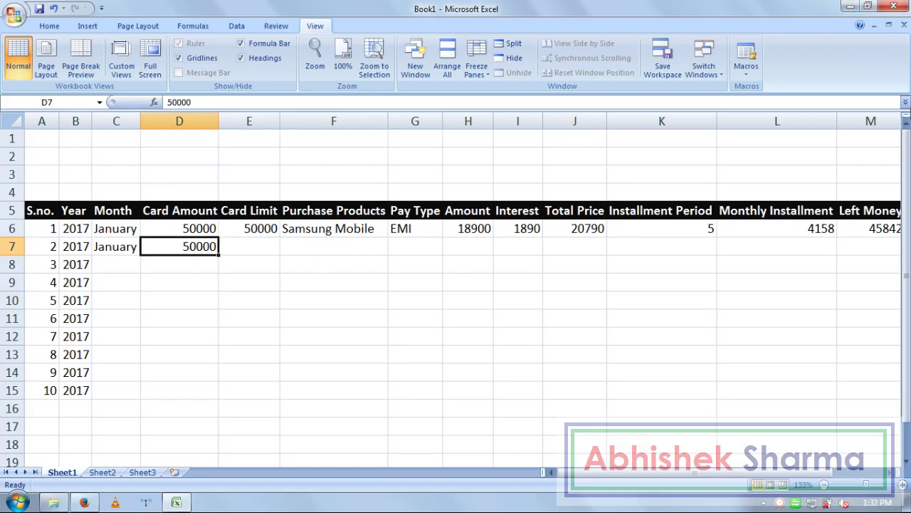
Enter 45842, the first record's Left Money, as the Card Limit of the second record in E7
{"action": "left_click_drag", "start_coordinate": [871, 228], "coordinate": [44, 211]}
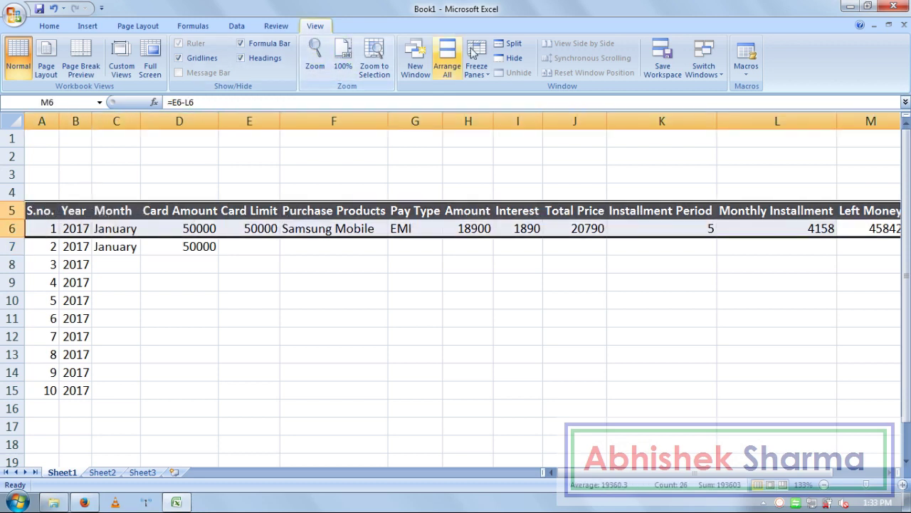
{"action": "left_click", "coordinate": [374, 60]}
{"action": "left_click", "coordinate": [242, 242]}
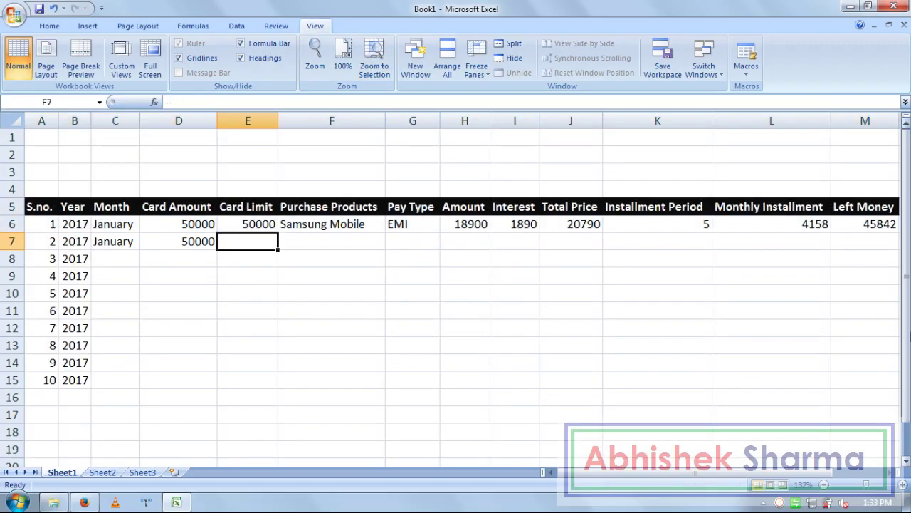
{"action": "type", "text": "45842"}
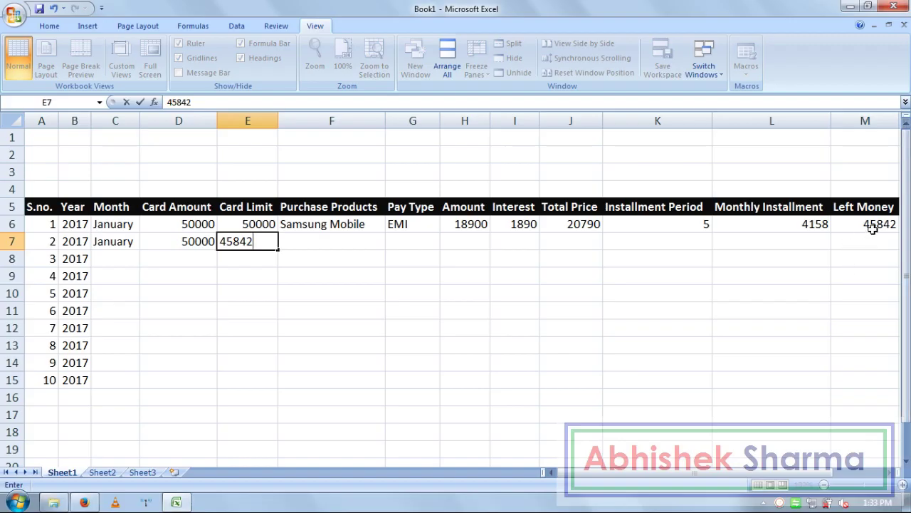
Enter Nova Trimmer as the second record's Purchase Products entry in F7
{"action": "left_click", "coordinate": [314, 244]}
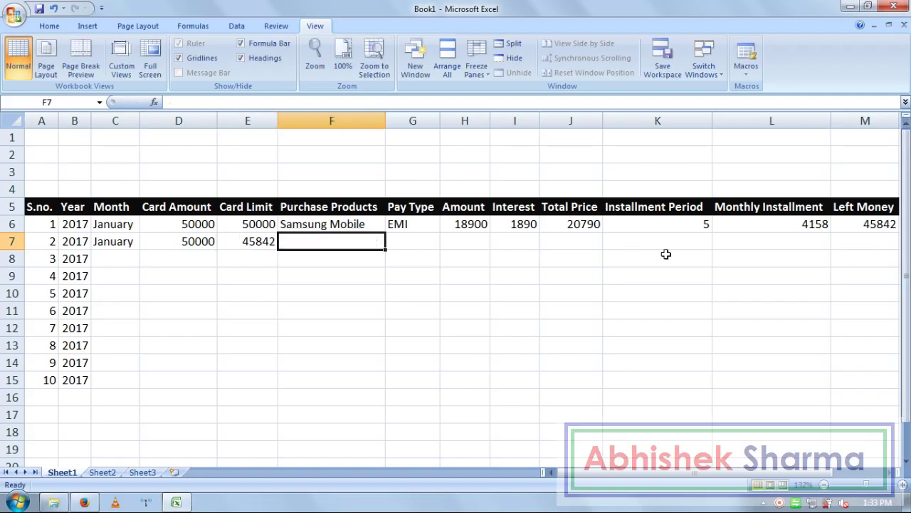
{"action": "type", "text": "Nova"}
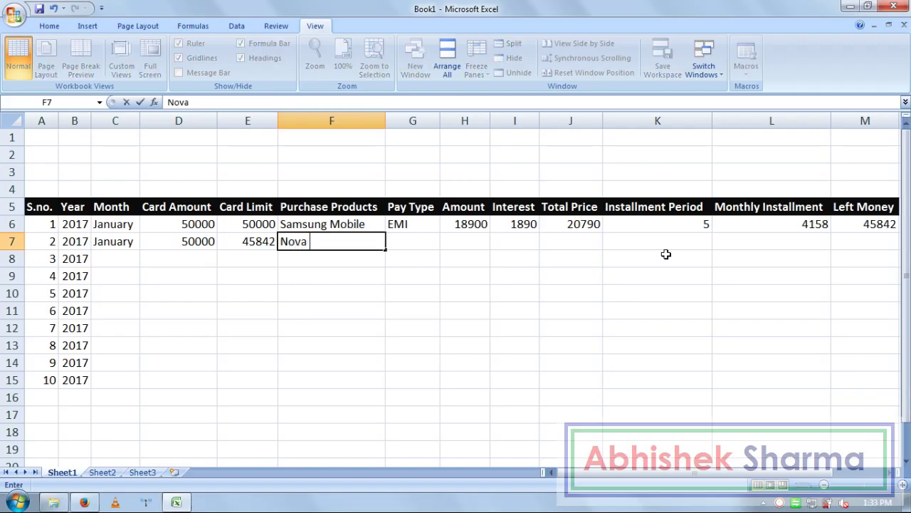
{"action": "type", "text": " Trimmer"}
{"action": "key", "text": "Tab"}
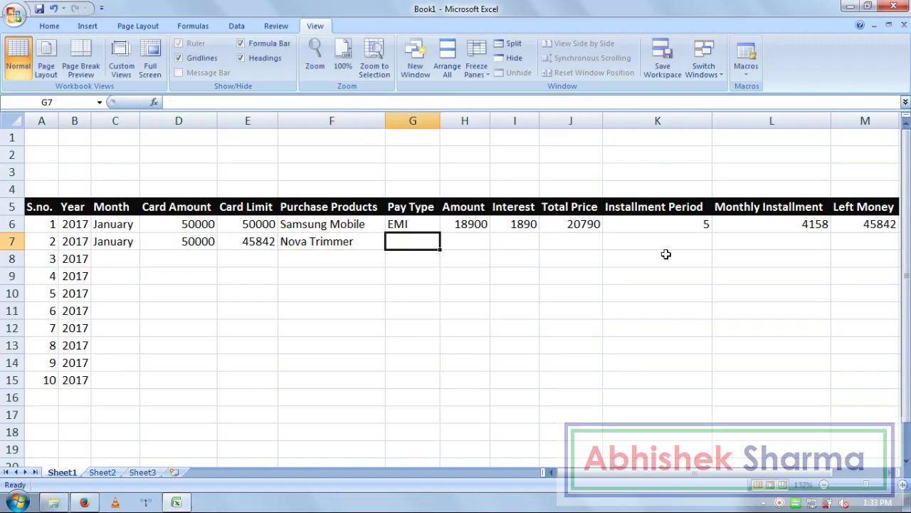
Enter One Time as the second record's Pay Type in G7
{"action": "type", "text": "One"}
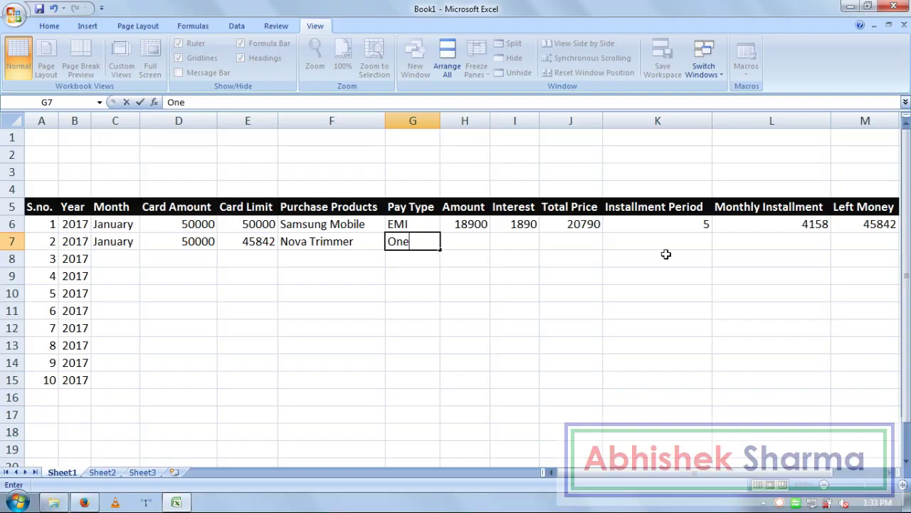
{"action": "type", "text": " Time"}
{"action": "key", "text": "Tab"}
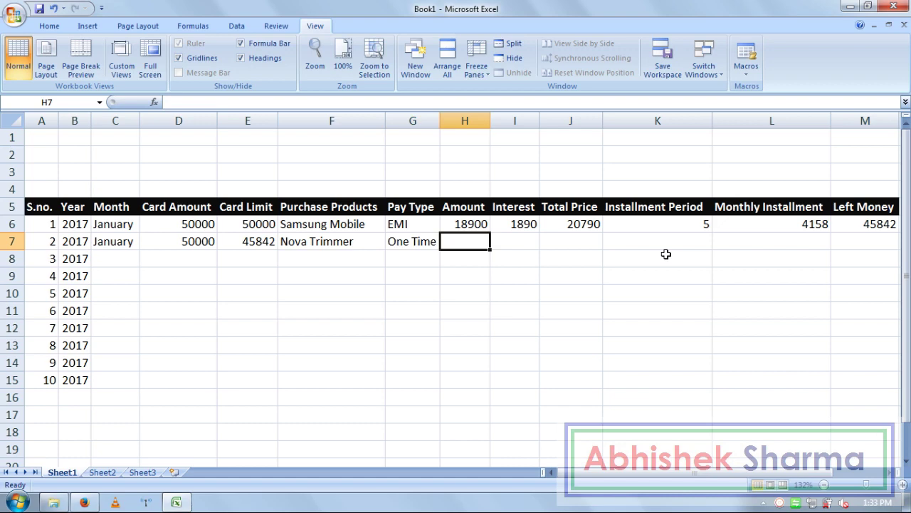
Enter 850 as the second record's Amount in H7 and calculate its Interest in I7 with =H7*5%
{"action": "type", "text": "850"}
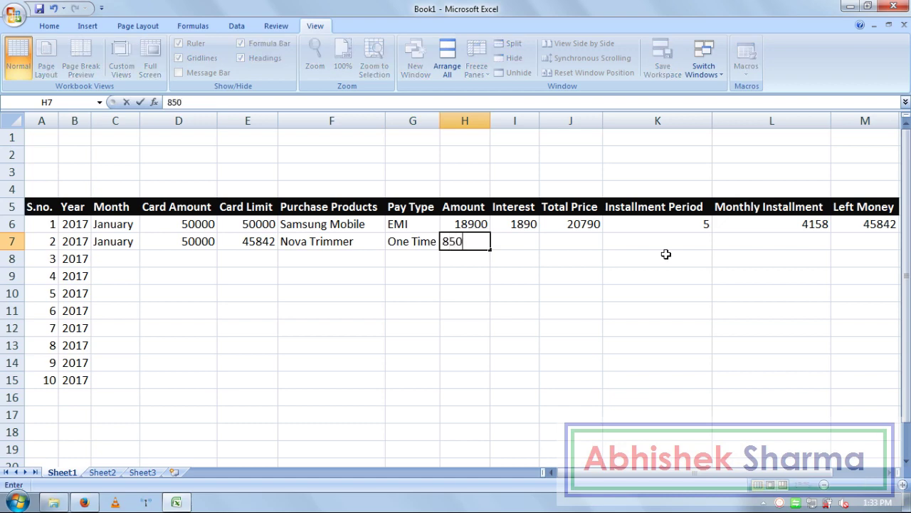
{"action": "key", "text": "Tab"}
{"action": "type", "text": "="}
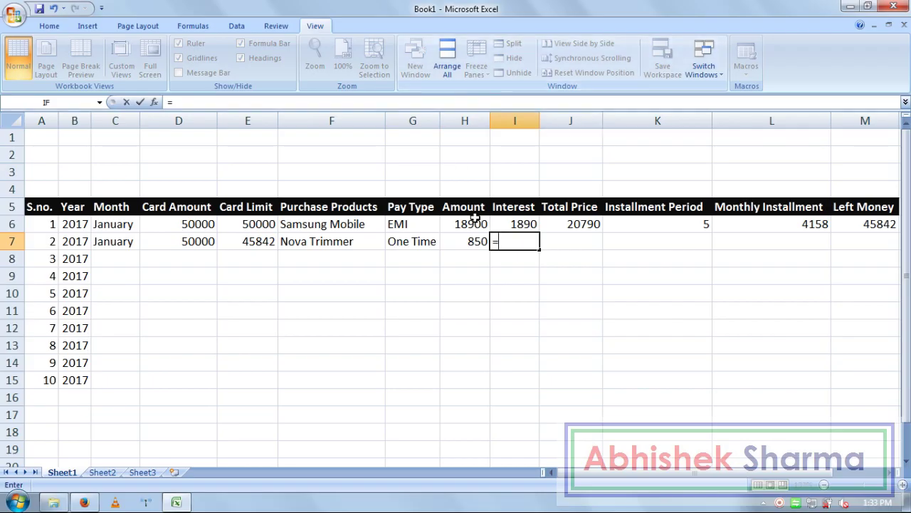
{"action": "left_click", "coordinate": [464, 245]}
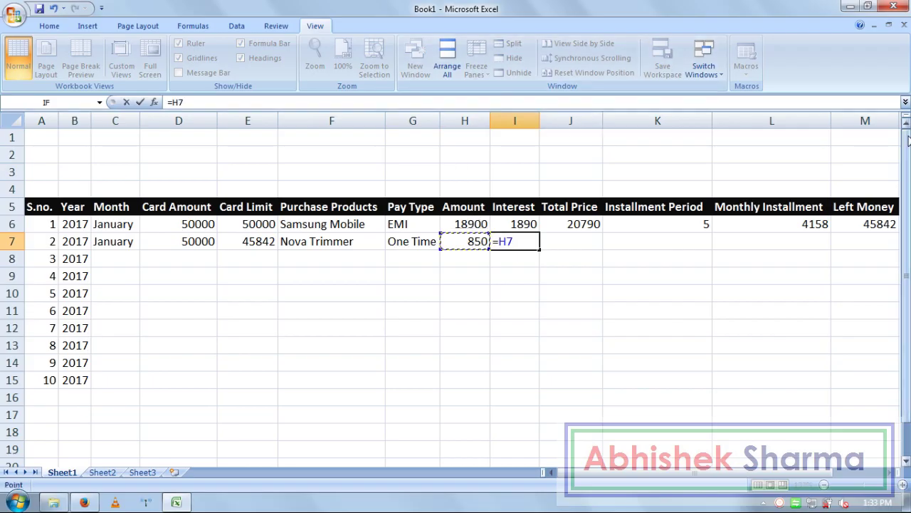
{"action": "type", "text": "*5%"}
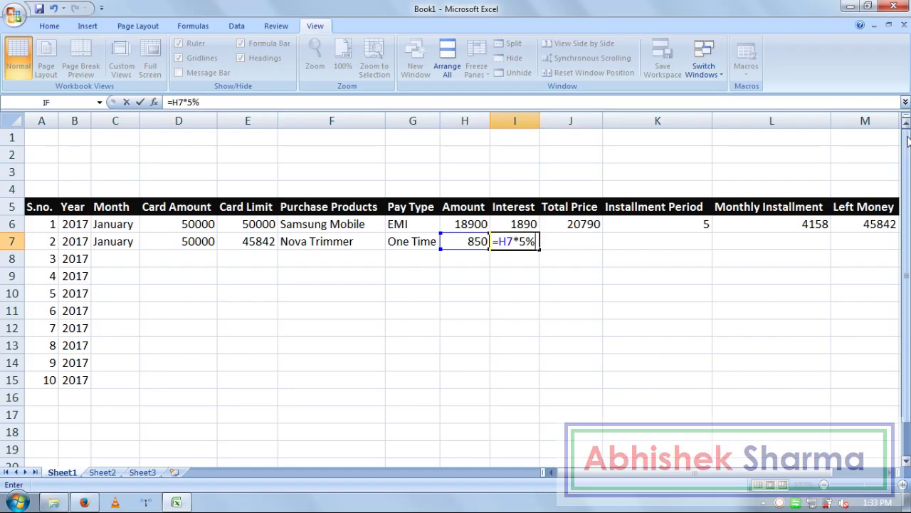
{"action": "key", "text": "Tab"}
{"action": "key", "text": "Left"}
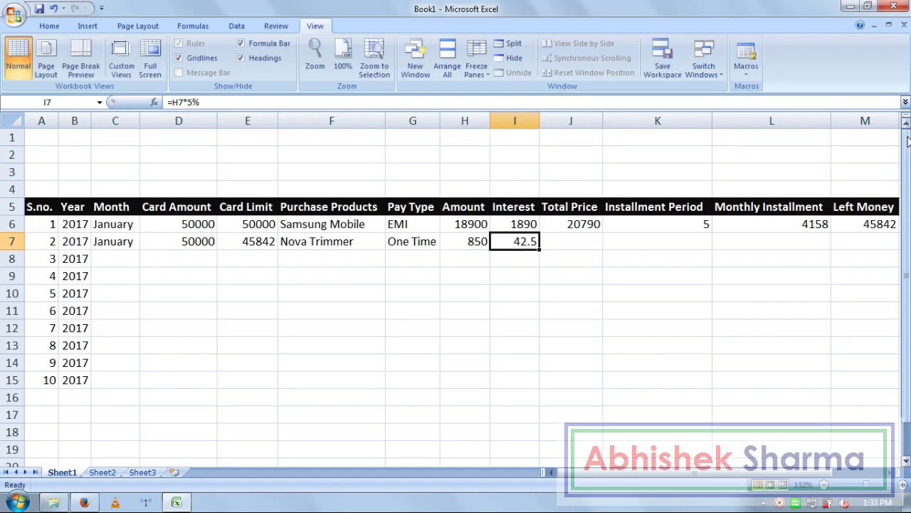
Calculate the second record's Total Price in J7 with the formula =H7+I7
{"action": "key", "text": "Right"}
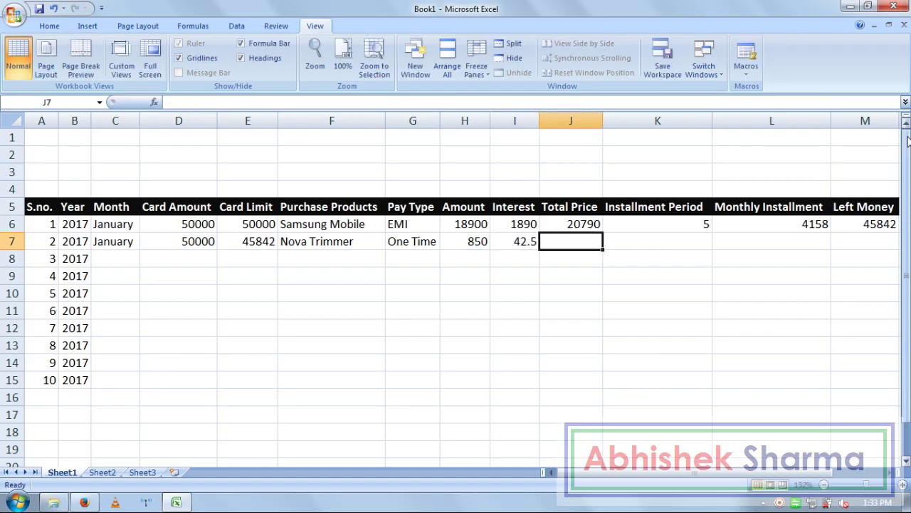
{"action": "type", "text": "="}
{"action": "key", "text": "Left"}
{"action": "key", "text": "Left"}
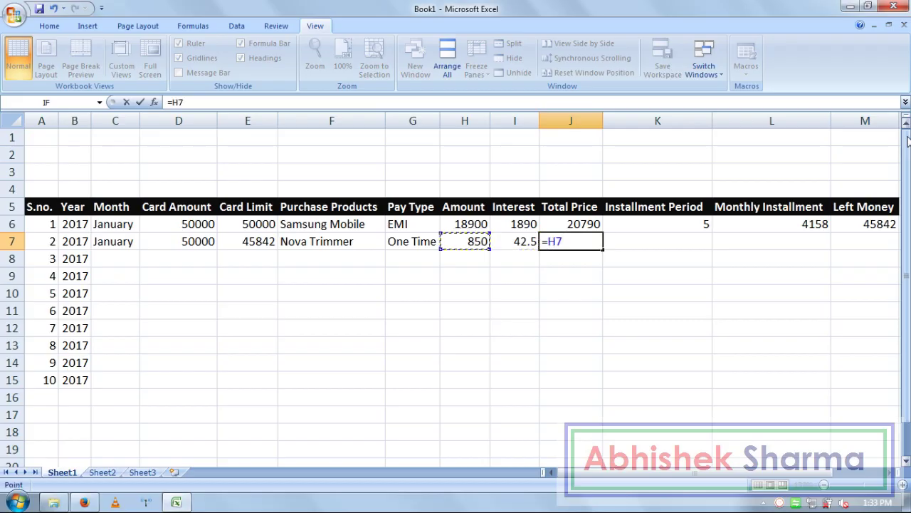
{"action": "type", "text": "+"}
{"action": "key", "text": "Left"}
{"action": "key", "text": "Return"}
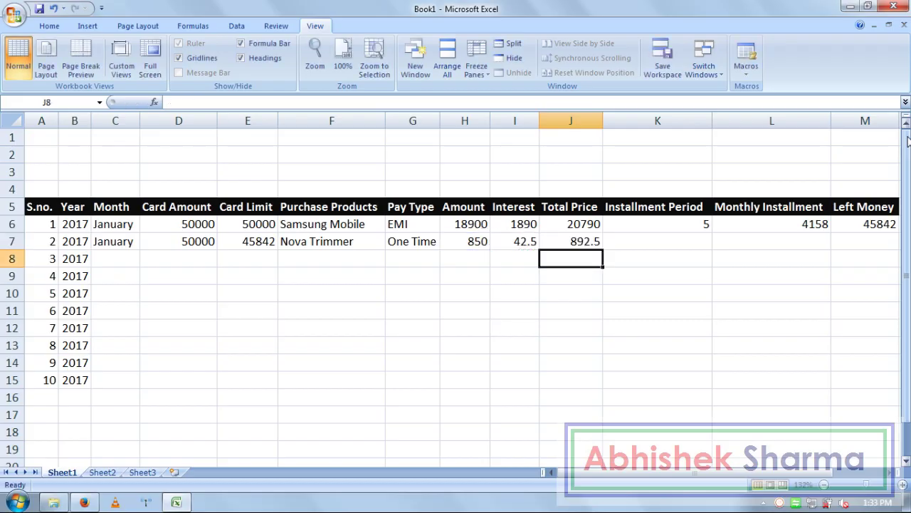
{"action": "key", "text": "Up"}
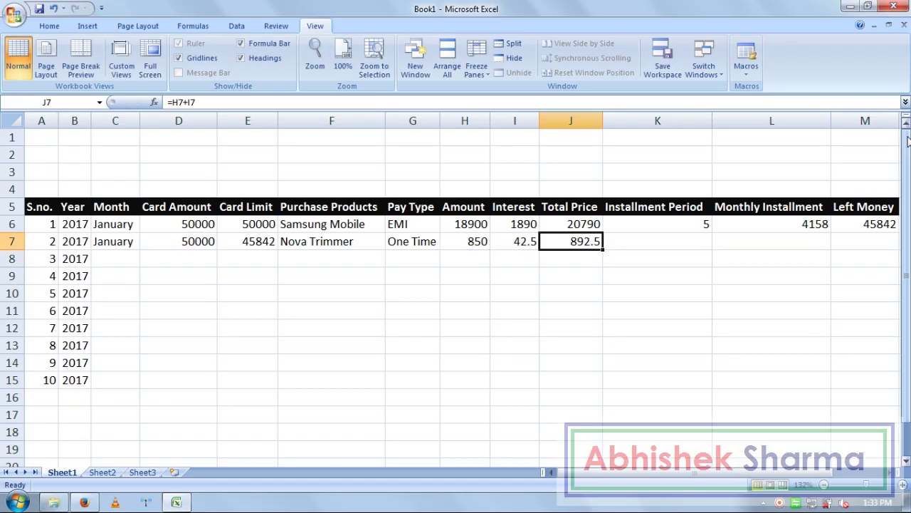
{"action": "key", "text": "Right"}
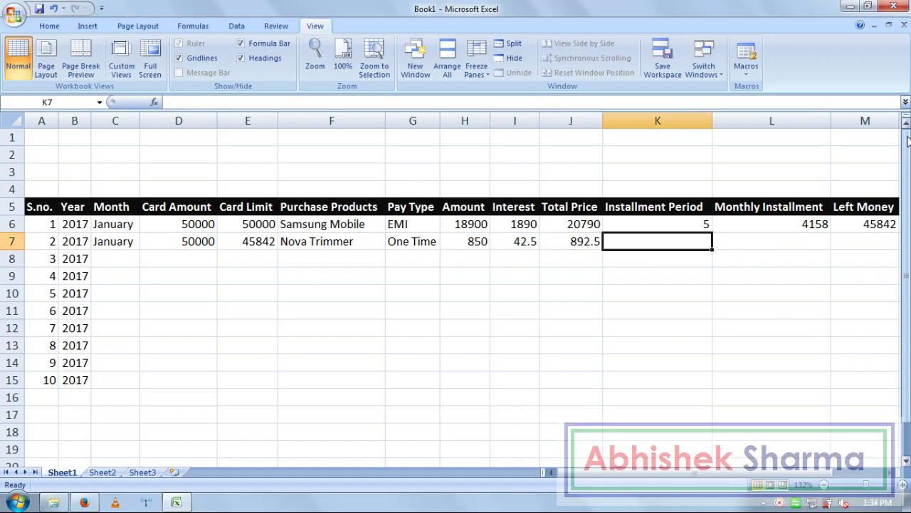
Enter 0 as the second record's Installment Period in K7
{"action": "type", "text": "0"}
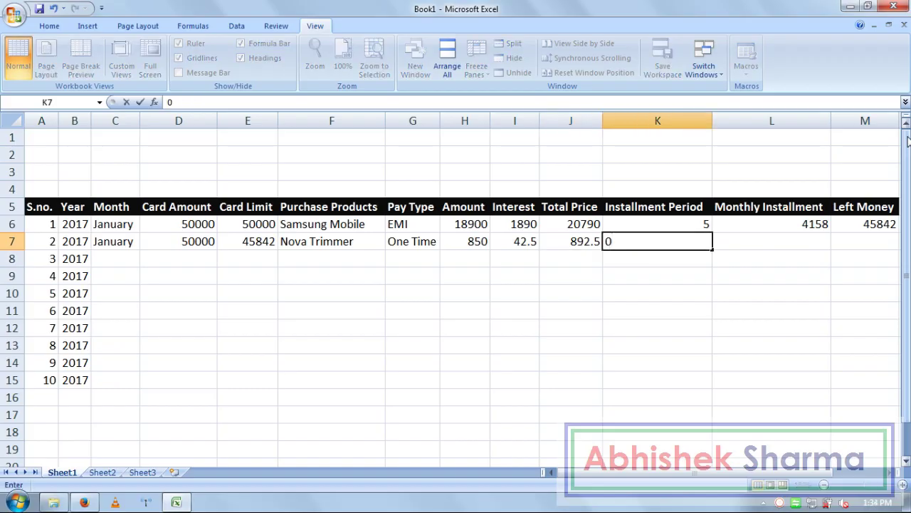
{"action": "key", "text": "Return"}
{"action": "key", "text": "Up"}
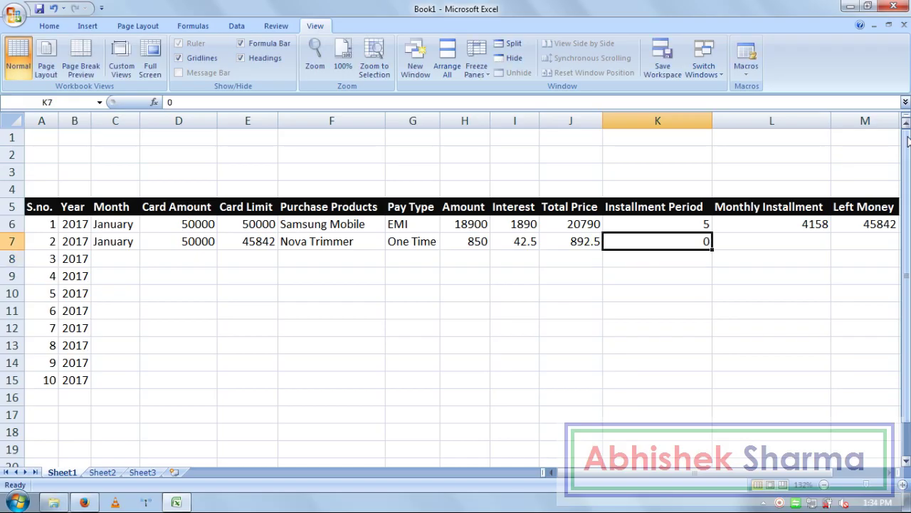
Set the second record's Installment Period in K7 to 1 and its Monthly Installment in L7 to 0
{"action": "type", "text": "1"}
{"action": "key", "text": "Right"}
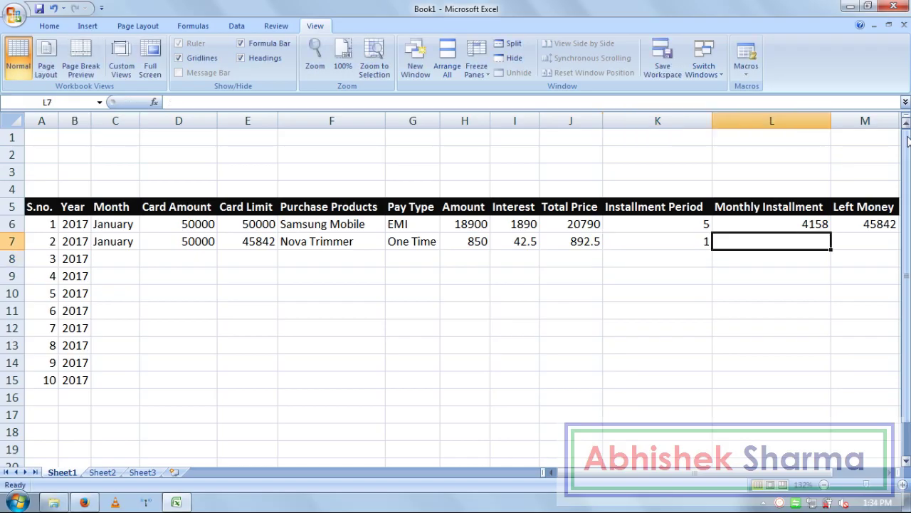
{"action": "type", "text": "0"}
{"action": "key", "text": "Right"}
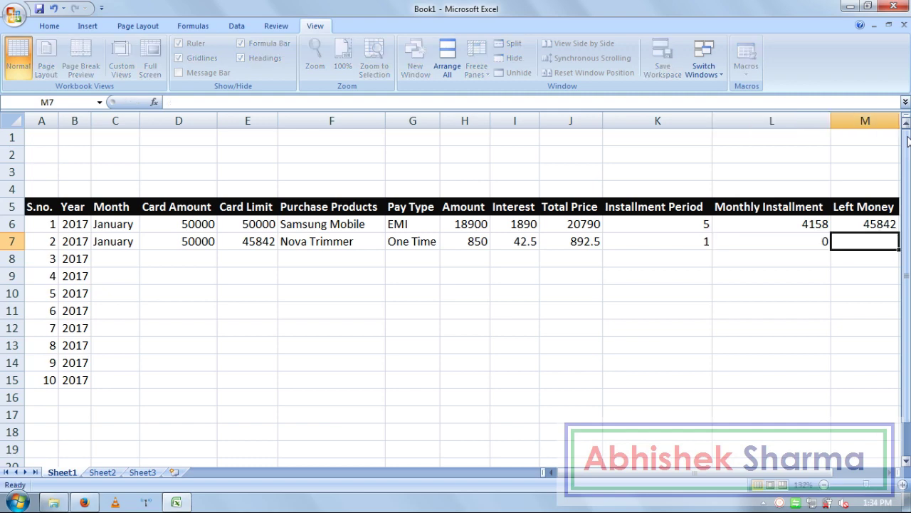
Try the formula =J7-E7 for the second record's Left Money in M7, then clear the cell
{"action": "type", "text": "="}
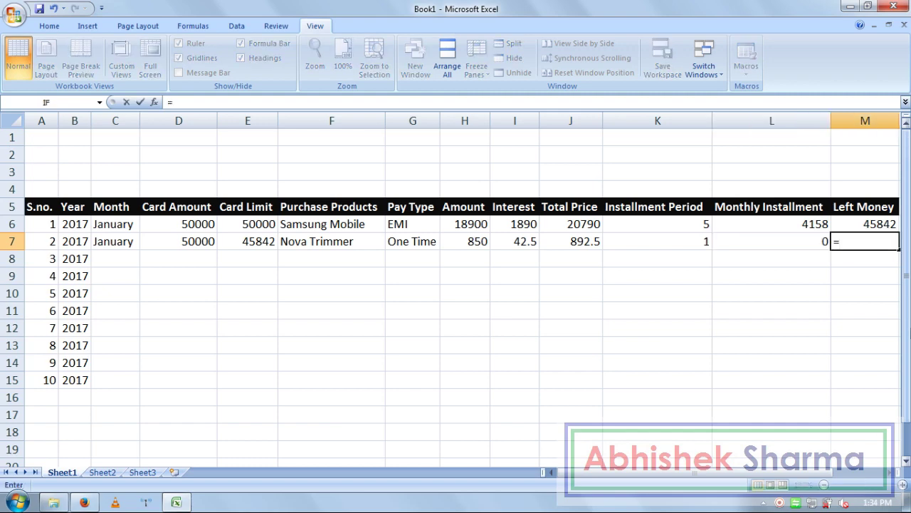
{"action": "left_click", "coordinate": [570, 241]}
{"action": "type", "text": "-"}
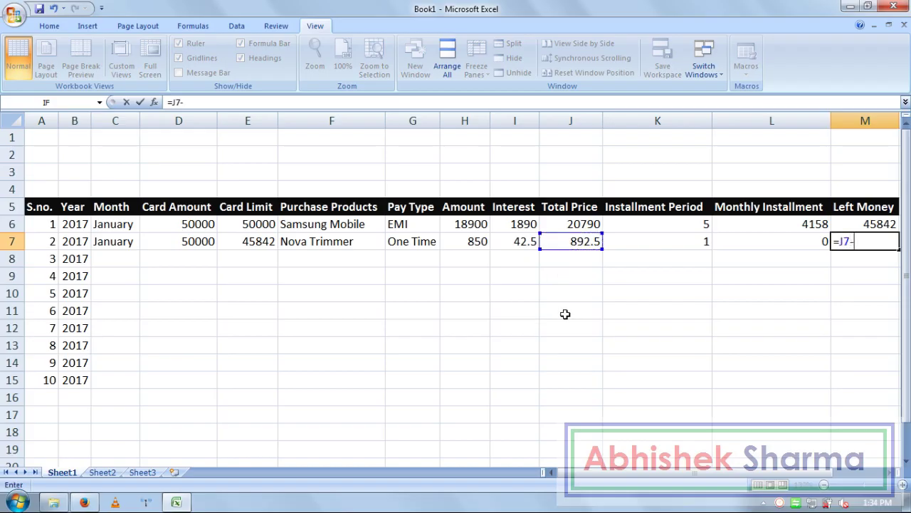
{"action": "left_click", "coordinate": [240, 241]}
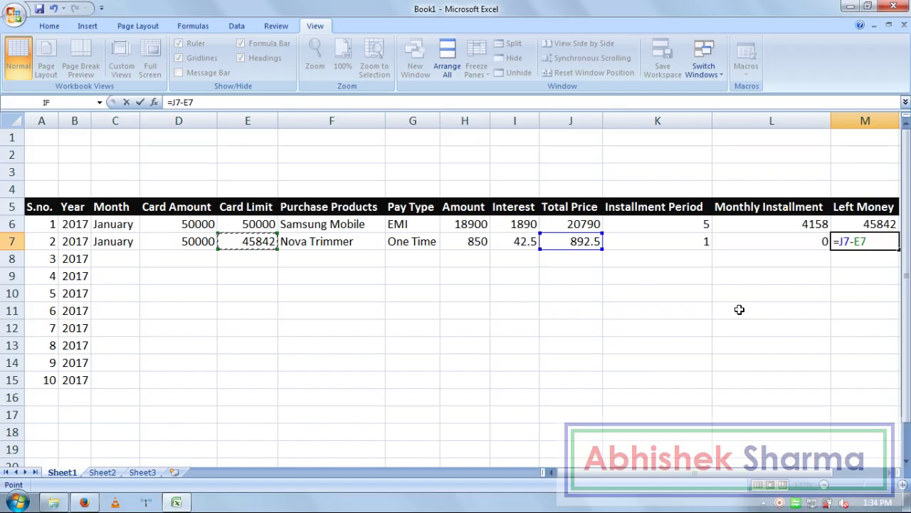
{"action": "key", "text": "Return"}
{"action": "key", "text": "Up"}
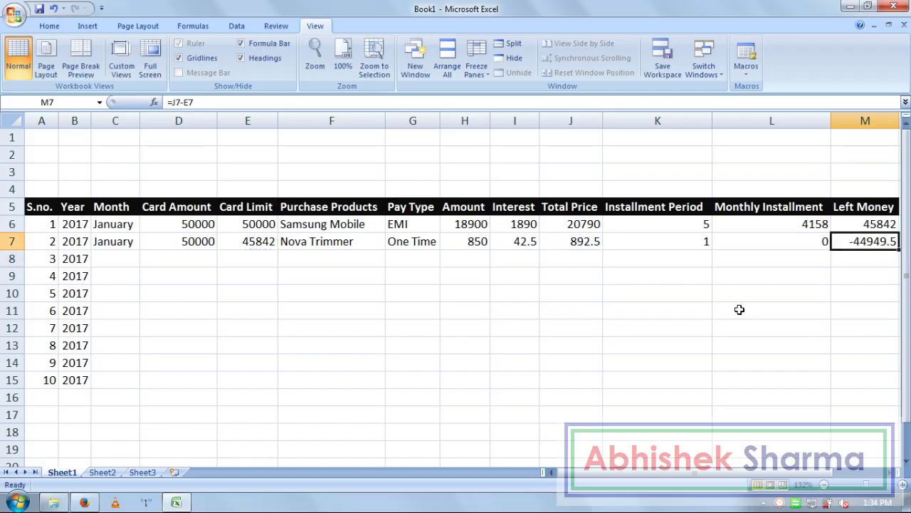
{"action": "key", "text": "Delete"}
Calculate the second record's Left Money in M7 by subtracting Total Price from Card Limit with =E7-J7
{"action": "type", "text": "="}
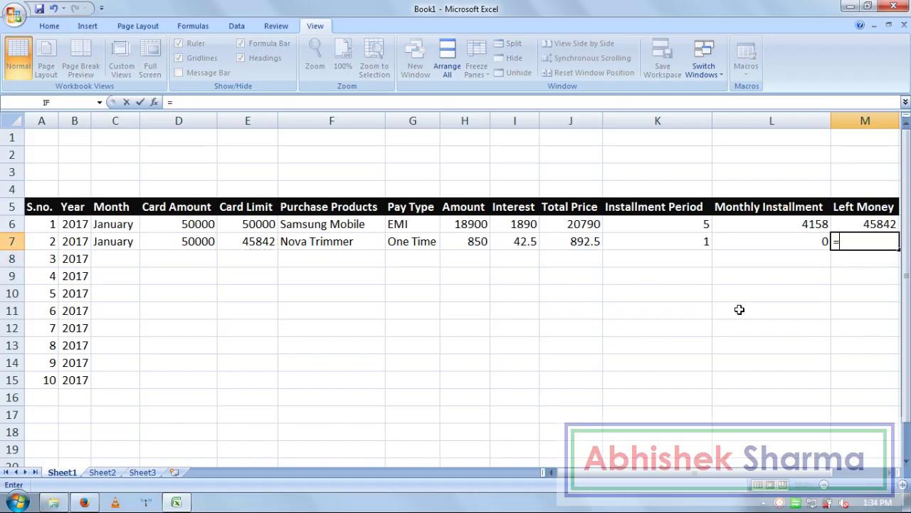
{"action": "left_click", "coordinate": [246, 244]}
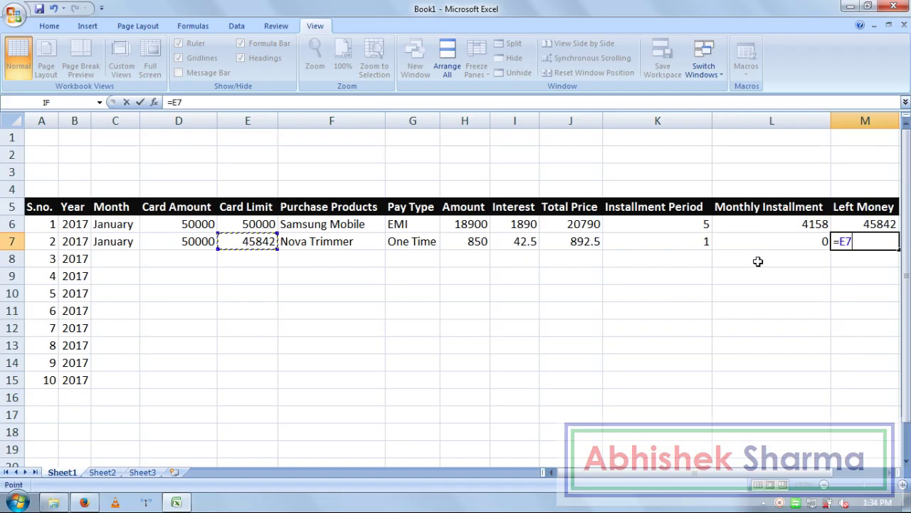
{"action": "type", "text": "-"}
{"action": "left_click", "coordinate": [585, 244]}
{"action": "key", "text": "Return"}
{"action": "key", "text": "Up"}
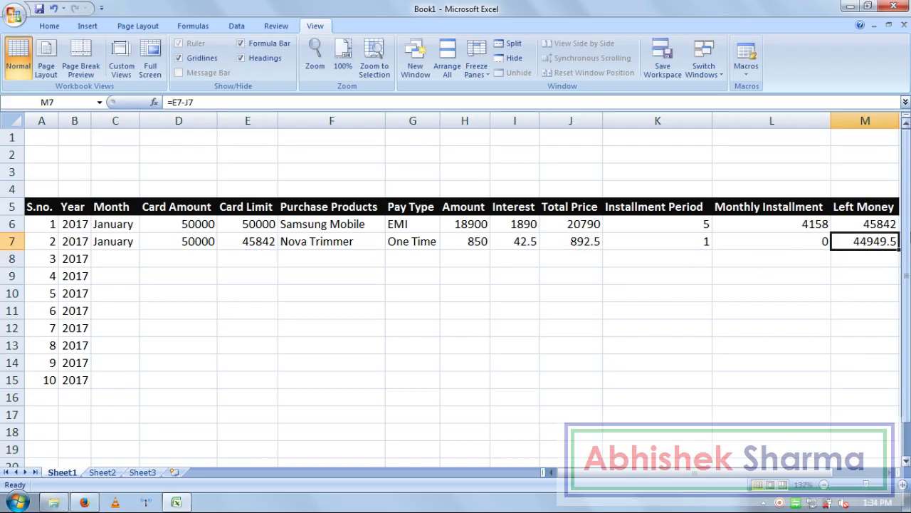
Enter February as the third record's Month in C8
{"action": "key", "text": "Down"}
{"action": "key", "text": "Left"}
{"action": "key", "text": "Left"}
{"action": "key", "text": "Left"}
{"action": "key", "text": "Left"}
{"action": "key", "text": "Left"}
{"action": "key", "text": "Left"}
{"action": "key", "text": "Left"}
{"action": "key", "text": "Left"}
{"action": "key", "text": "Left"}
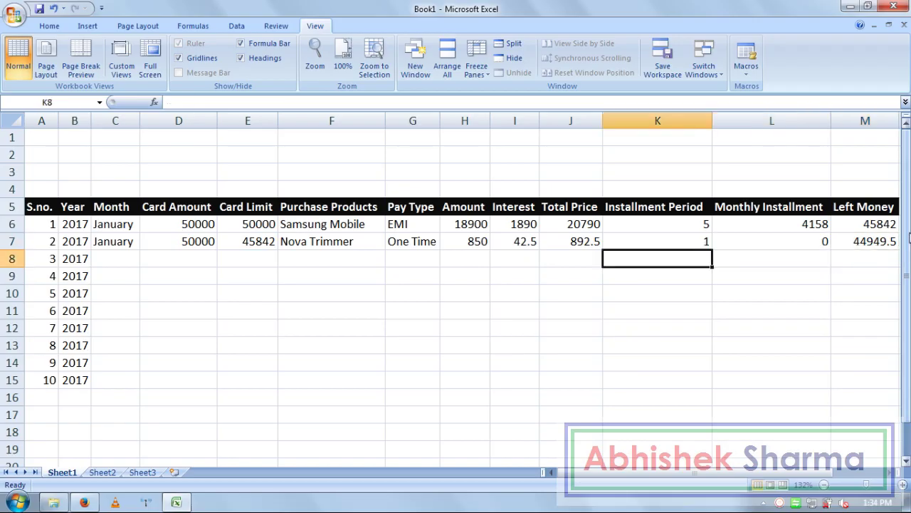
{"action": "key", "text": "Left"}
{"action": "key", "text": "Left"}
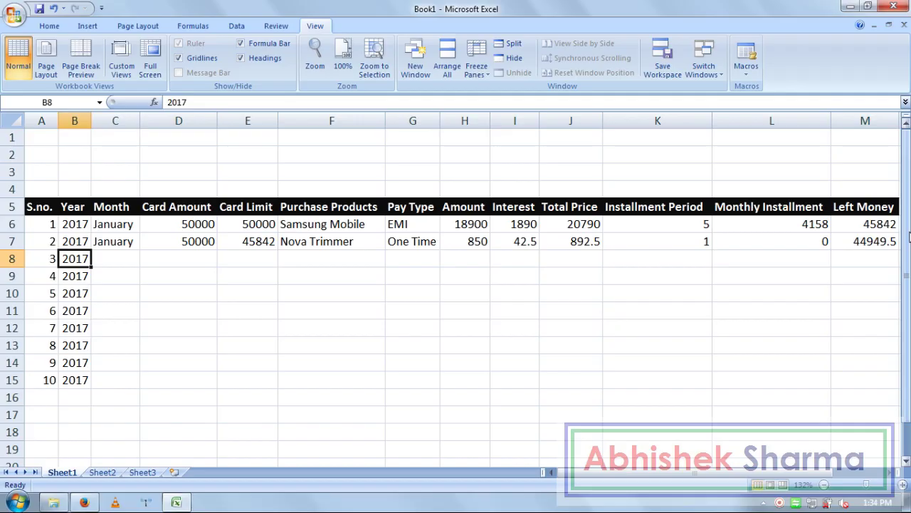
{"action": "key", "text": "Right"}
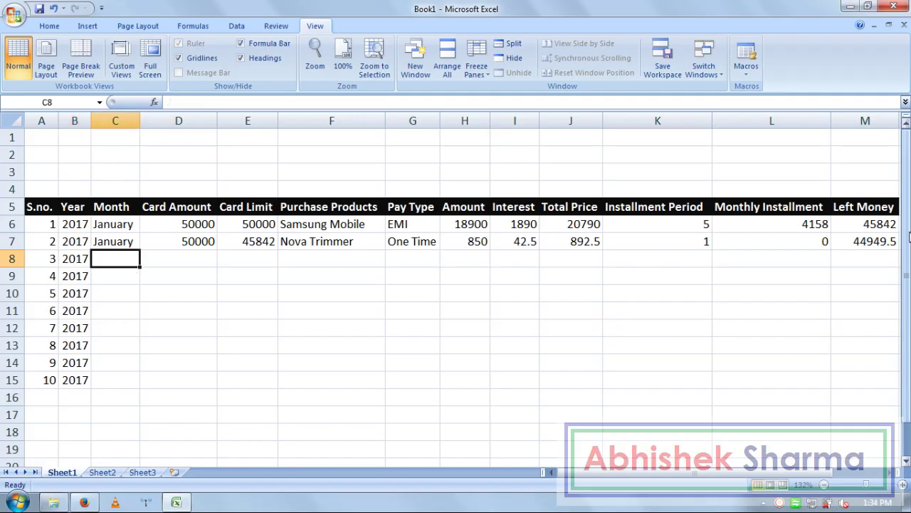
{"action": "type", "text": "Fe"}
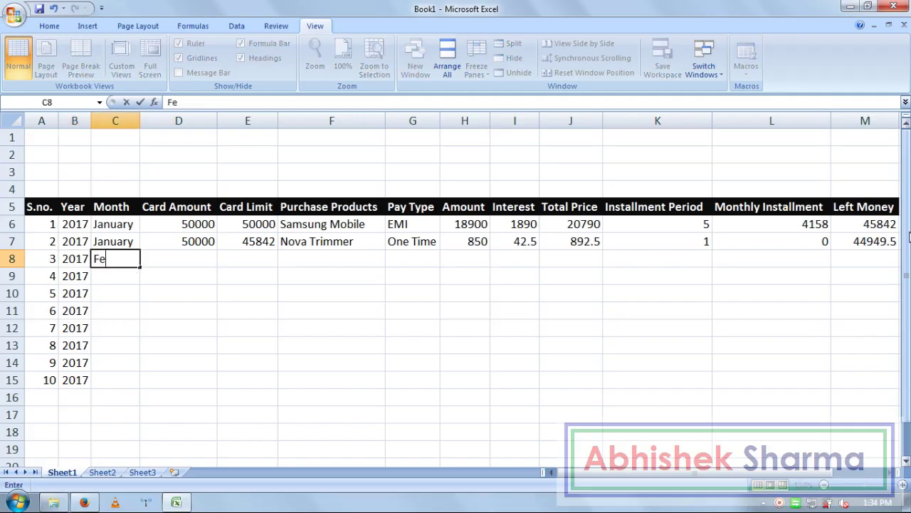
{"action": "type", "text": "bruary"}
{"action": "key", "text": "Tab"}
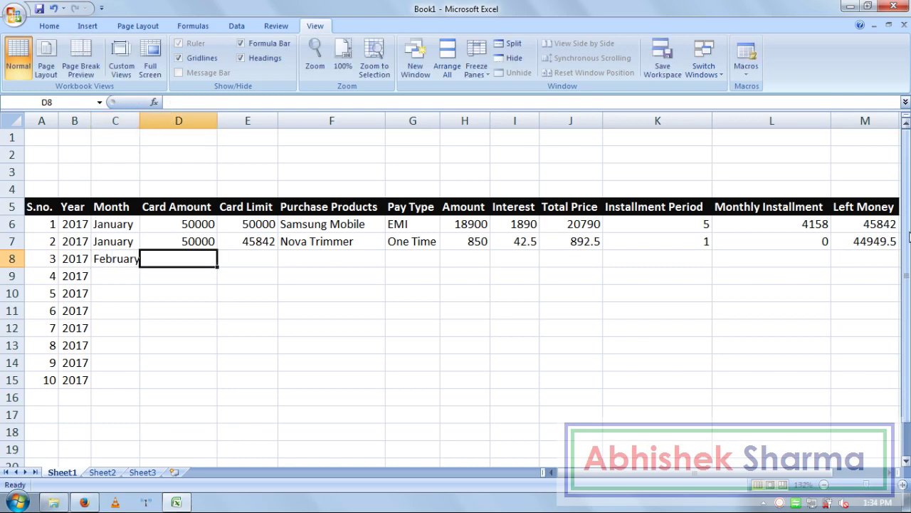
Enter 50000 as both the Card Amount in D8 and the Card Limit in E8 of the third record
{"action": "type", "text": "50000"}
{"action": "key", "text": "Tab"}
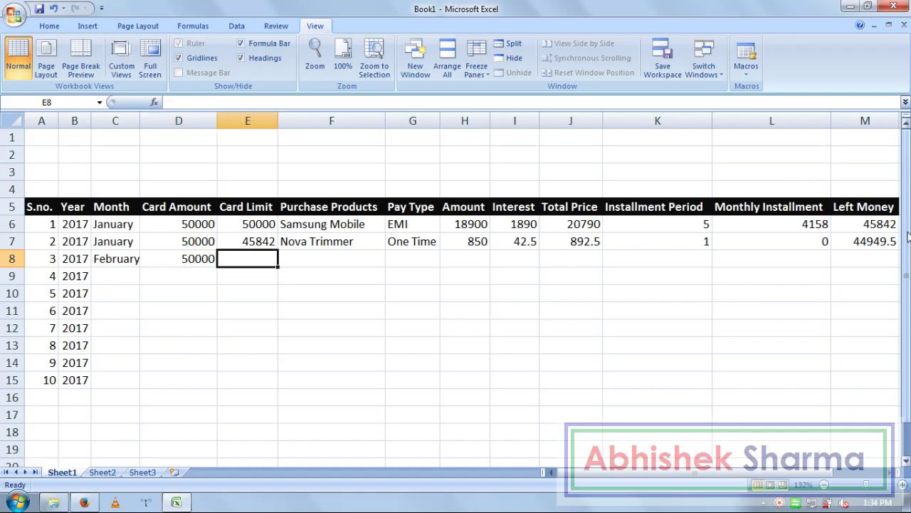
{"action": "type", "text": "500000"}
{"action": "key", "text": "BackSpace"}
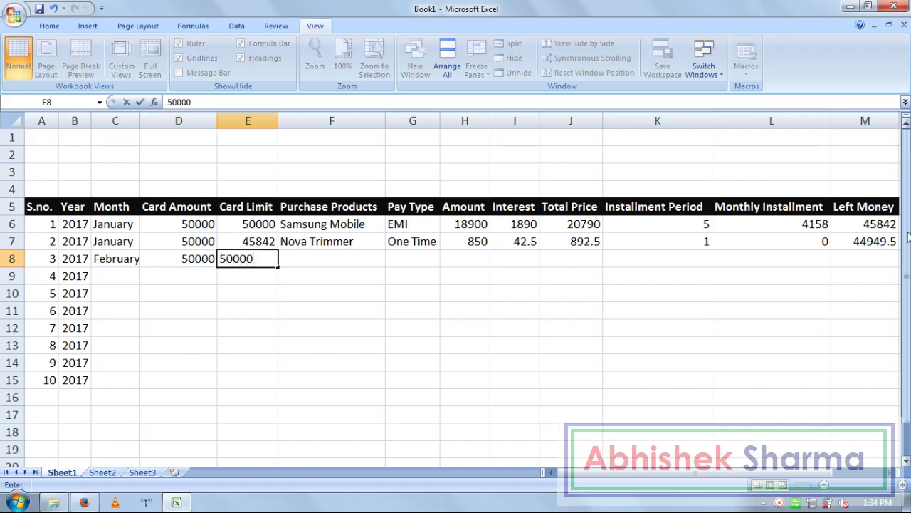
{"action": "key", "text": "Tab"}
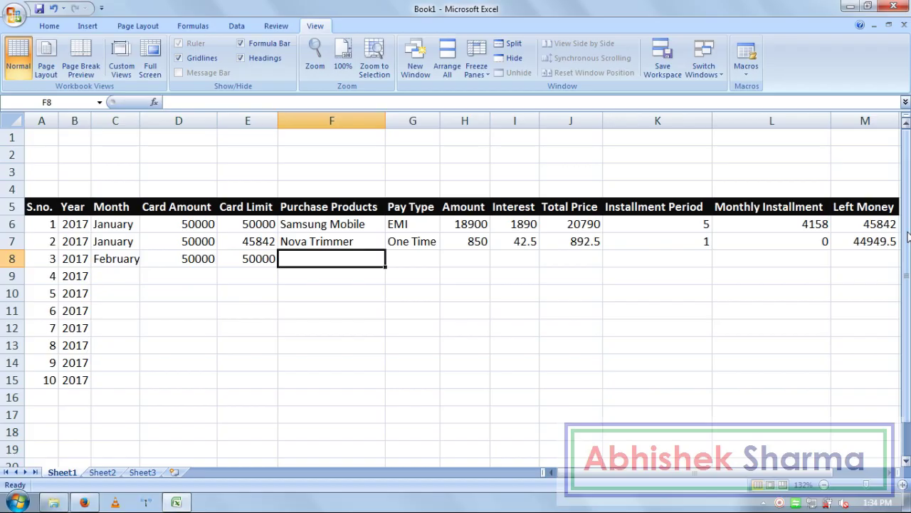
Enter Converse Shoes as the third record's Purchase Products entry in F8
{"action": "type", "text": "Conver"}
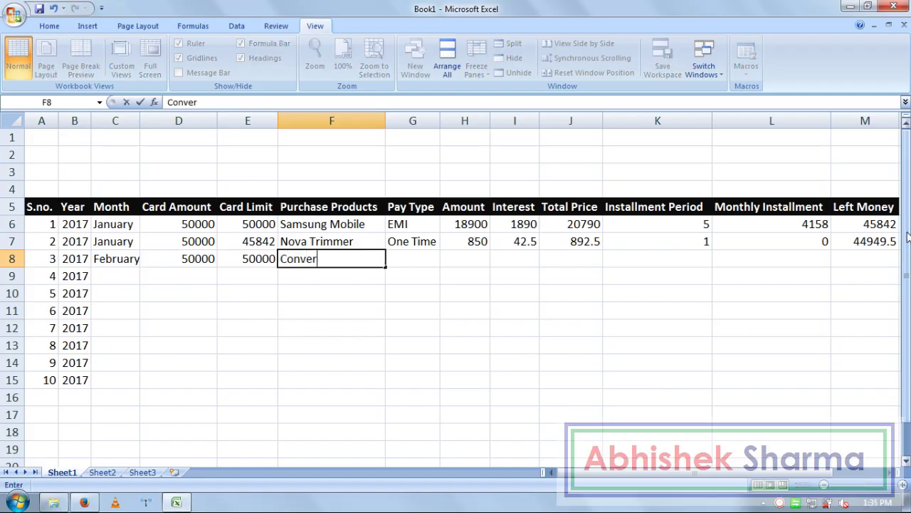
{"action": "type", "text": "se Sheo"}
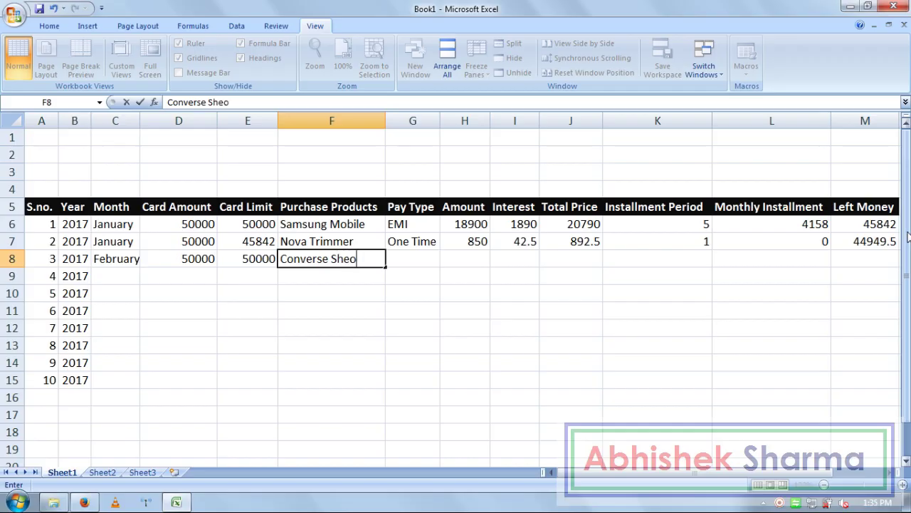
{"action": "key", "text": "BackSpace"}
{"action": "key", "text": "BackSpace"}
{"action": "type", "text": "oes"}
{"action": "key", "text": "Tab"}
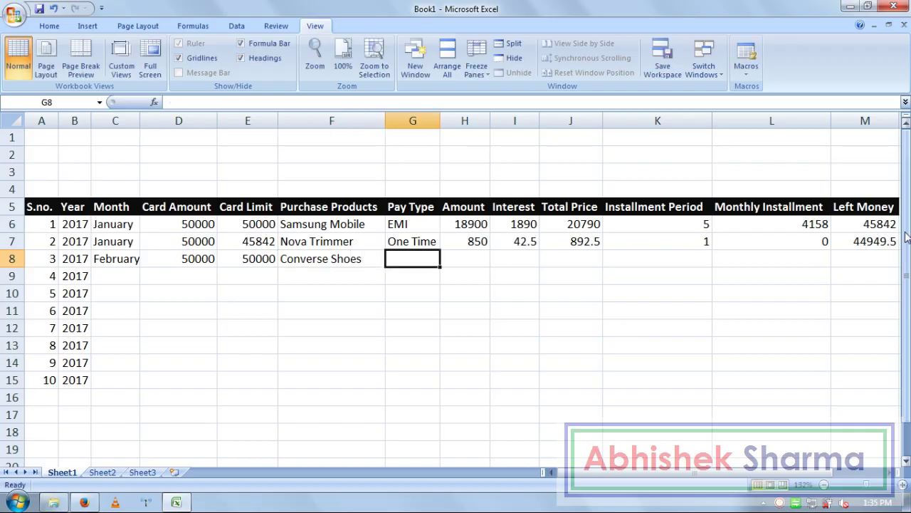
Fill the third record's Pay Type in G8 with One Time and enter 3200 as its Amount in H8
{"action": "key", "text": "ctrl+d"}
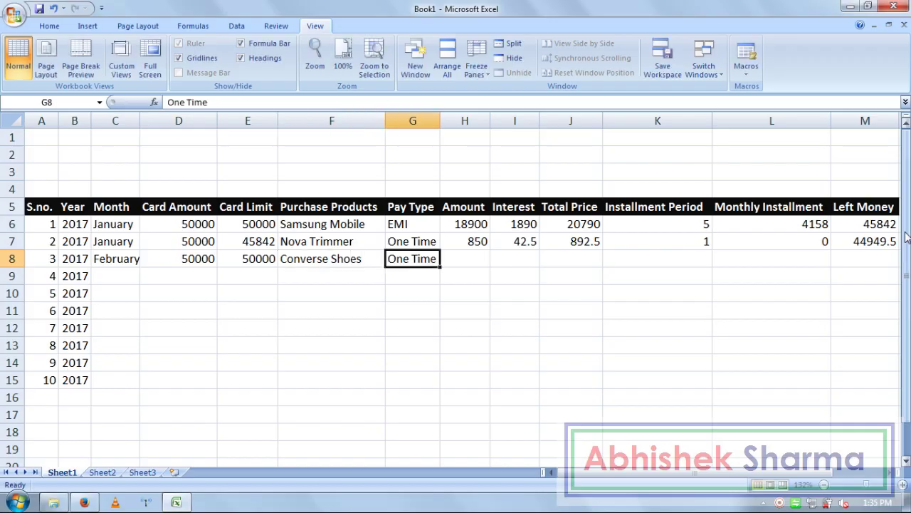
{"action": "key", "text": "Tab"}
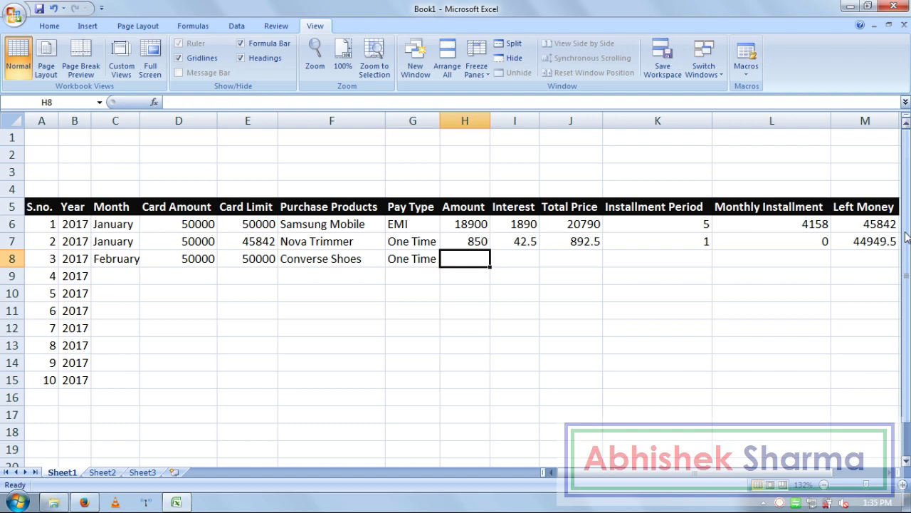
{"action": "type", "text": "32000"}
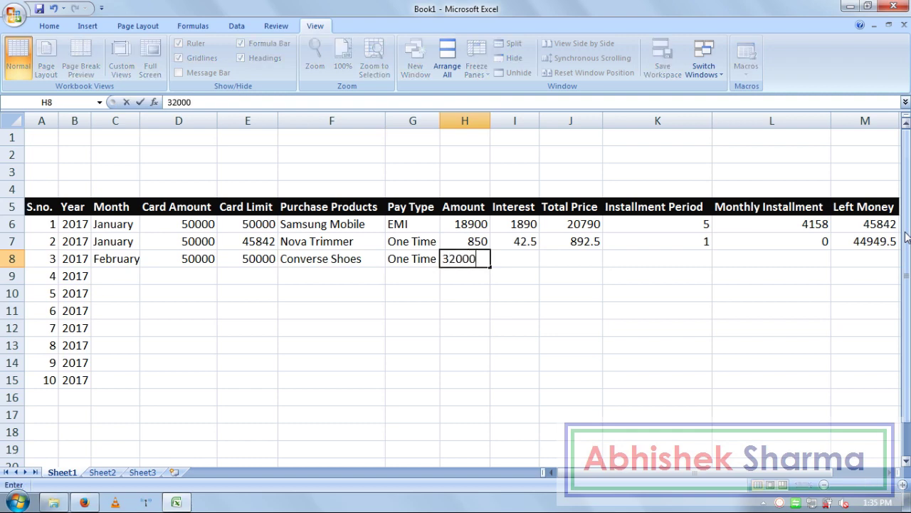
{"action": "key", "text": "BackSpace"}
{"action": "key", "text": "Tab"}
Calculate the third record's Interest in I8 as 5% of its Amount with =H8*5%
{"action": "type", "text": "="}
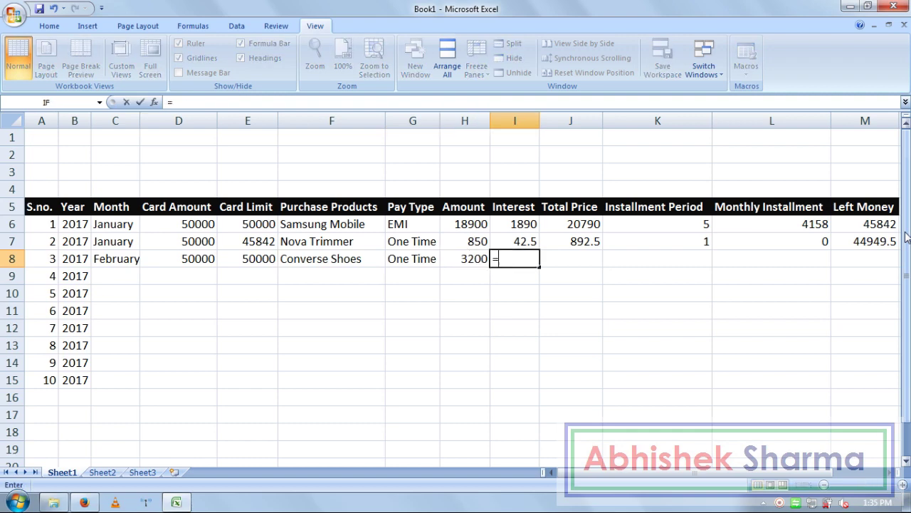
{"action": "key", "text": "Left"}
{"action": "type", "text": "*"}
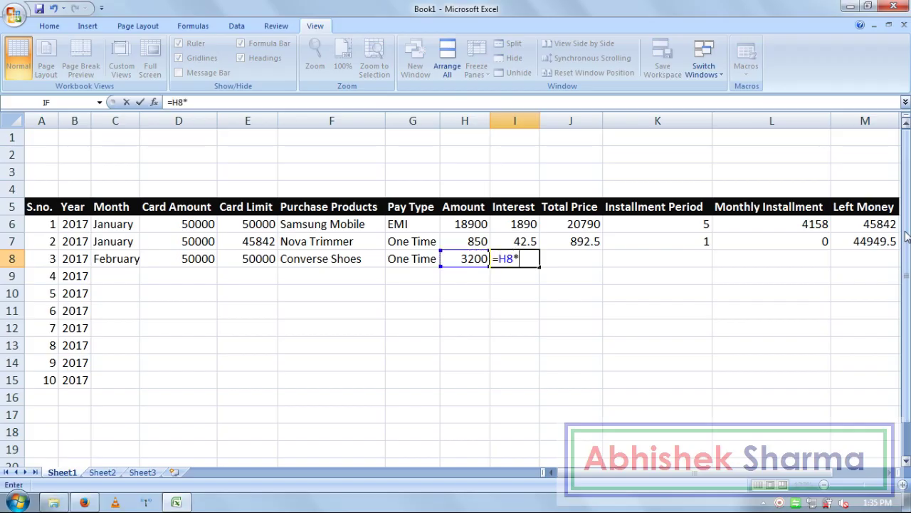
{"action": "type", "text": "5%"}
{"action": "key", "text": "Return"}
Calculate the third record's Total Price in J8 by adding Amount and Interest with =H8+I8
{"action": "key", "text": "Up"}
{"action": "key", "text": "Right"}
{"action": "type", "text": "="}
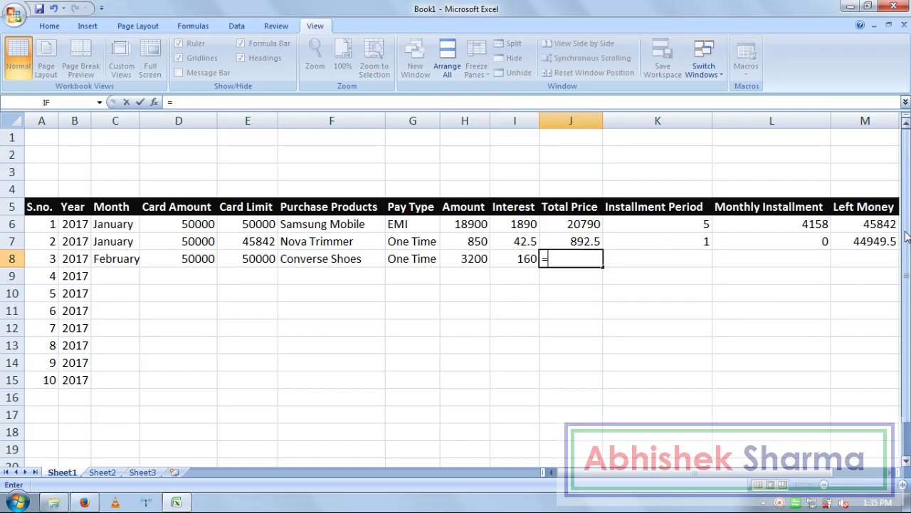
{"action": "key", "text": "Left"}
{"action": "key", "text": "Left"}
{"action": "type", "text": "+"}
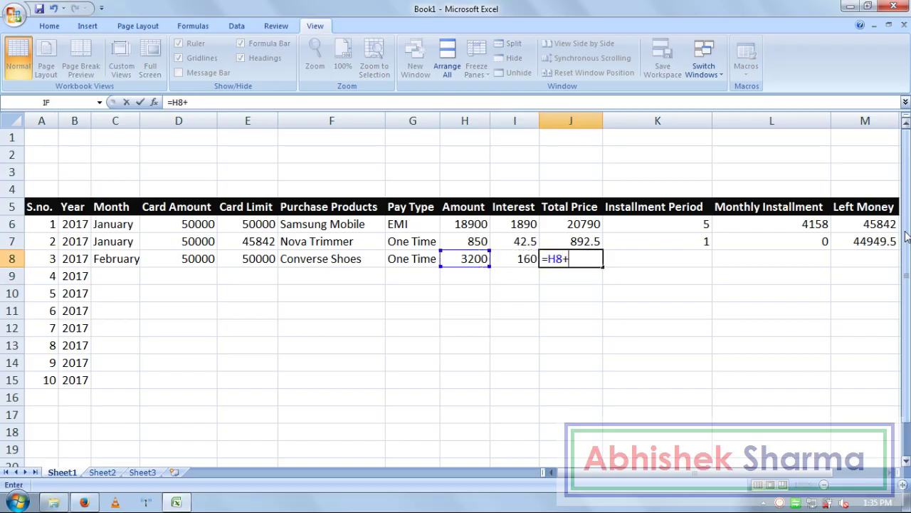
{"action": "key", "text": "Left"}
{"action": "key", "text": "Return"}
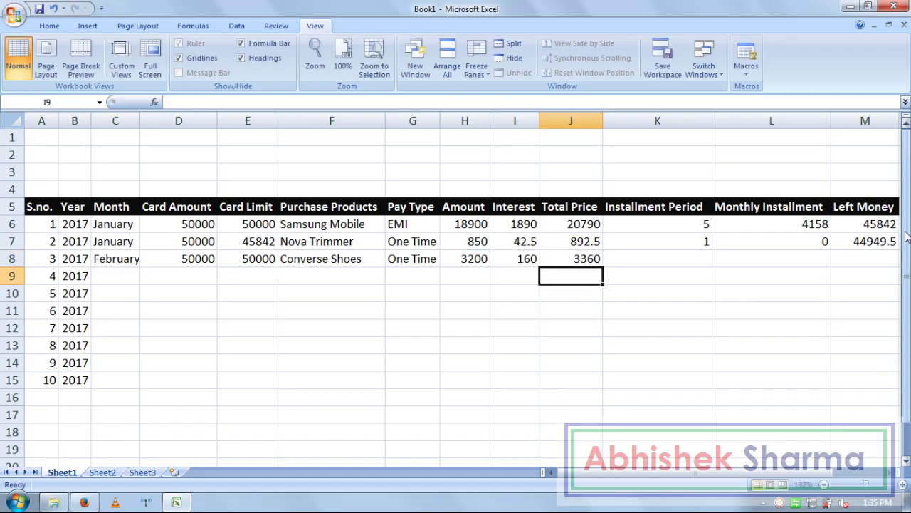
Enter 1 as the third record's Installment Period in K8 and 0 as its Monthly Installment in L8
{"action": "key", "text": "Up"}
{"action": "key", "text": "Right"}
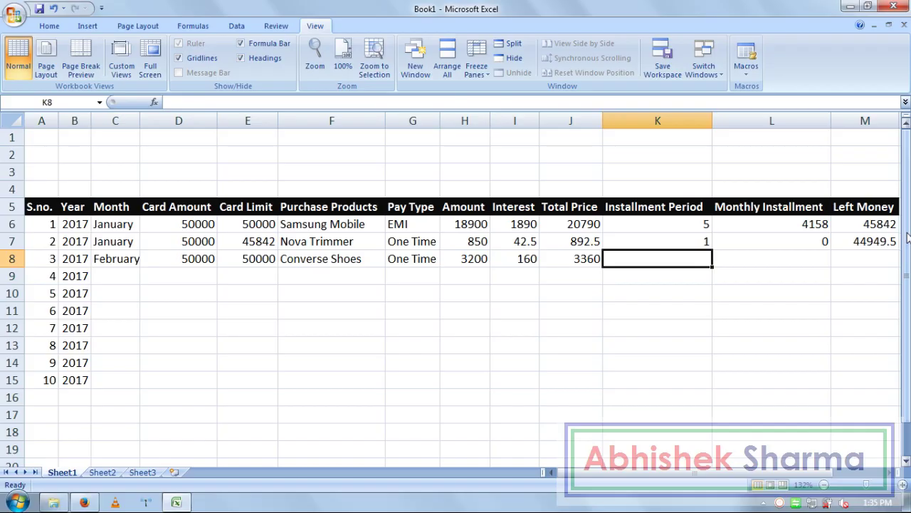
{"action": "type", "text": "1"}
{"action": "key", "text": "Tab"}
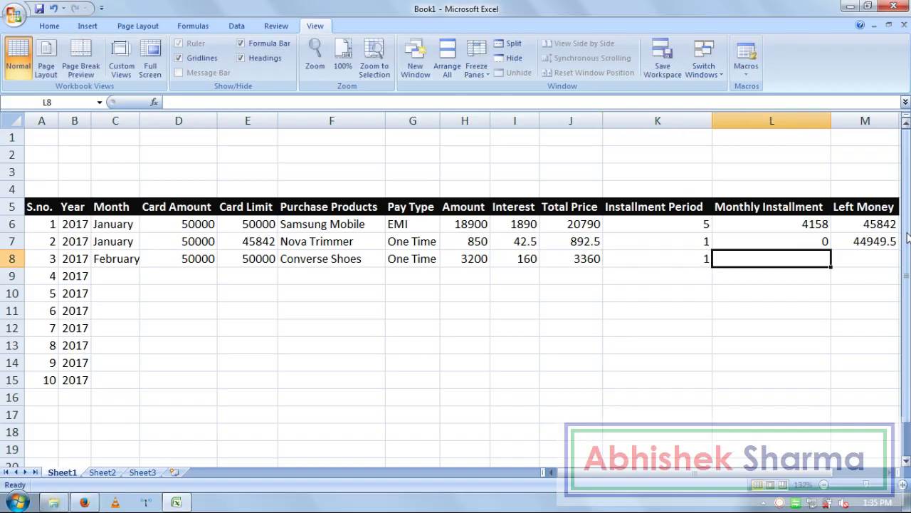
{"action": "type", "text": "0"}
{"action": "key", "text": "Tab"}
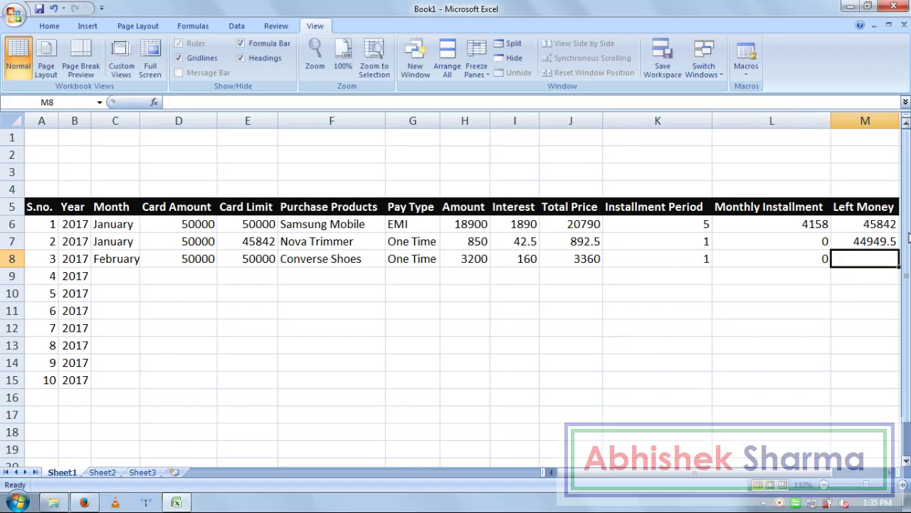
Calculate the third record's Left Money in M8 by subtracting Total Price from Card Limit with =E8-J8
{"action": "key", "text": "Right"}
{"action": "key", "text": "Left"}
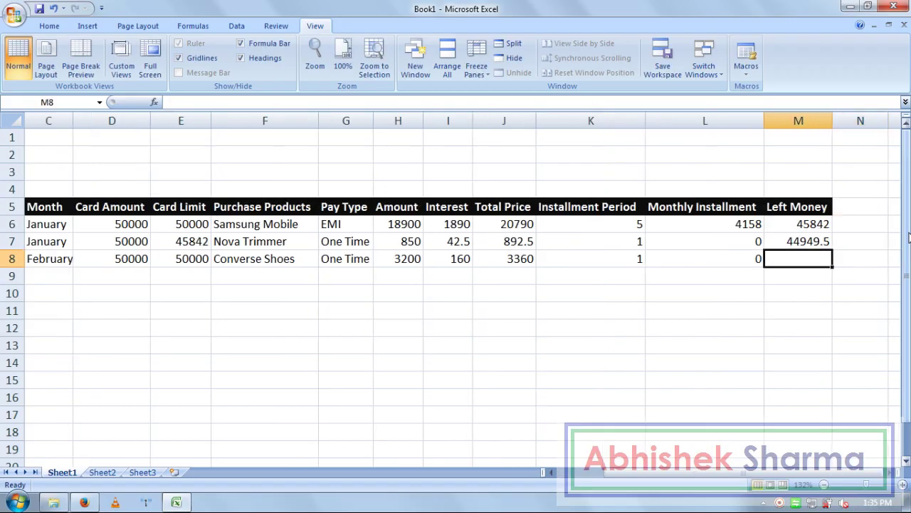
{"action": "type", "text": "="}
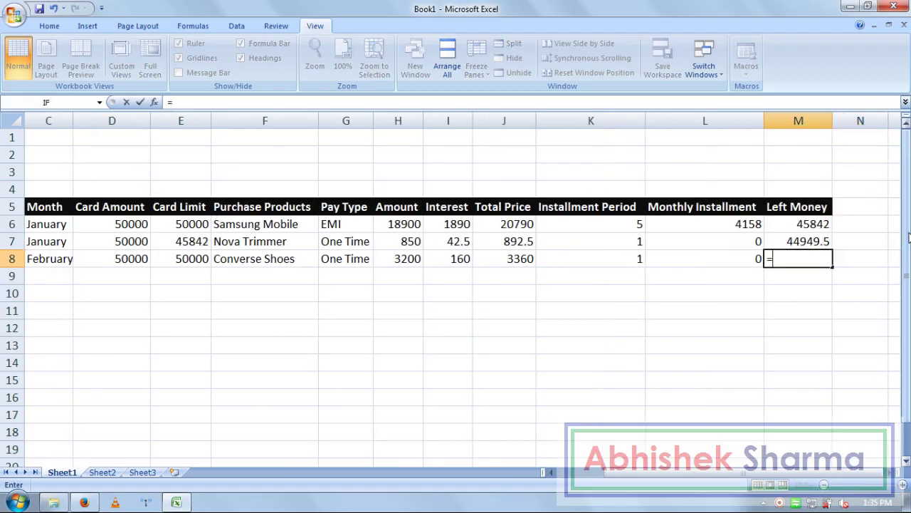
{"action": "left_click", "coordinate": [166, 260]}
{"action": "type", "text": "-"}
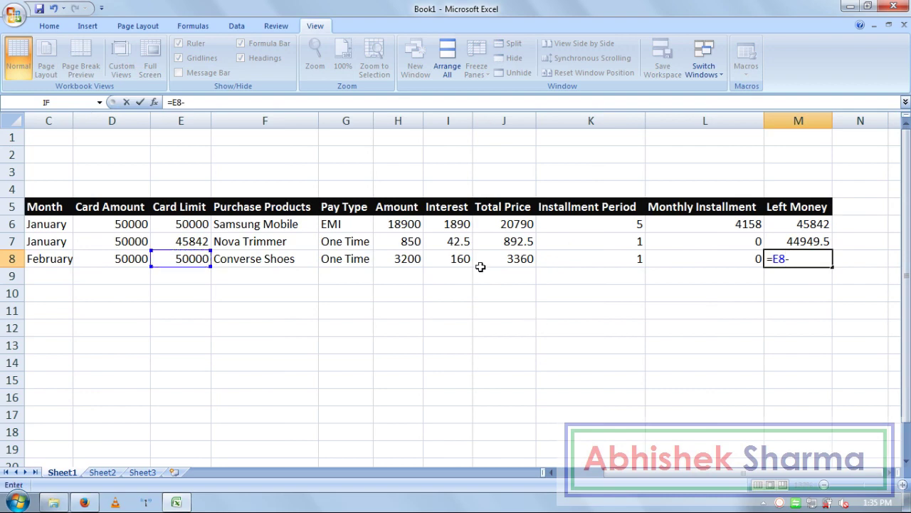
{"action": "left_click", "coordinate": [511, 260]}
{"action": "key", "text": "Return"}
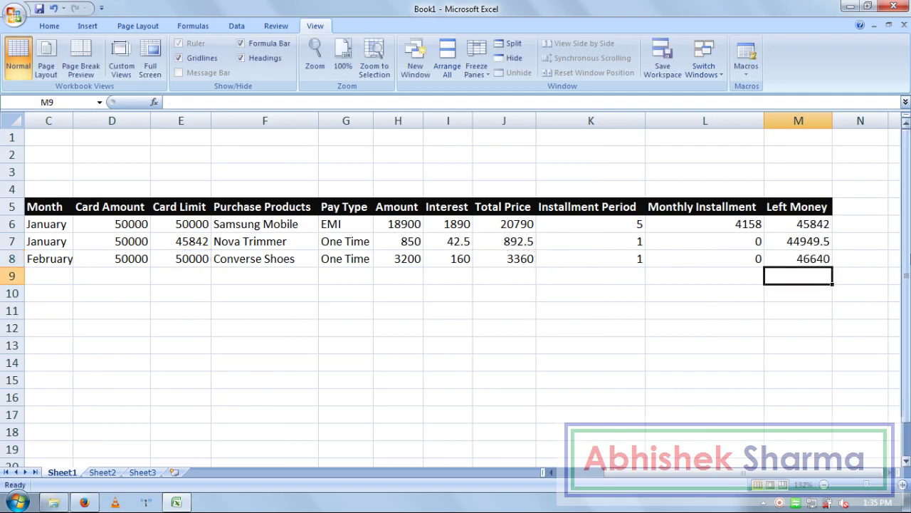
Enter March as the fourth record's Month in C9
{"action": "key", "text": "Left"}
{"action": "key", "text": "Home"}
{"action": "key", "text": "Right"}
{"action": "key", "text": "Right"}
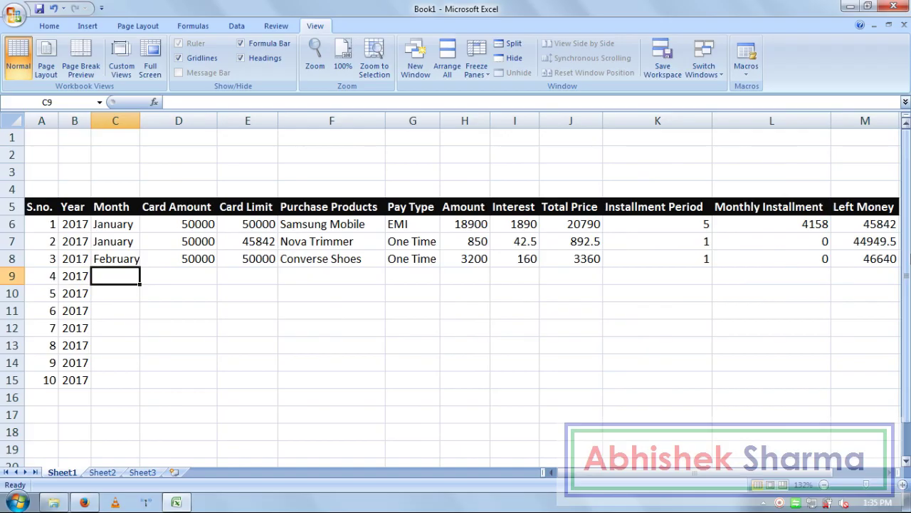
{"action": "type", "text": "M"}
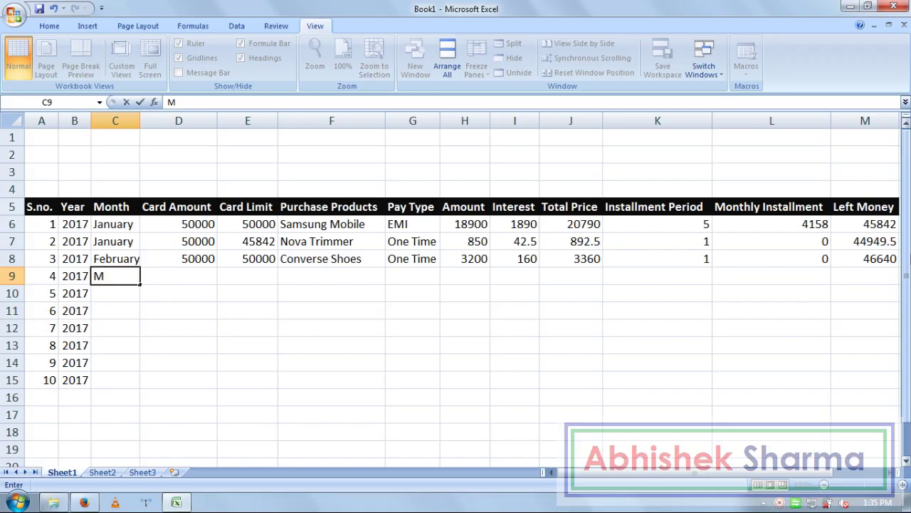
{"action": "type", "text": "arch"}
{"action": "key", "text": "Tab"}
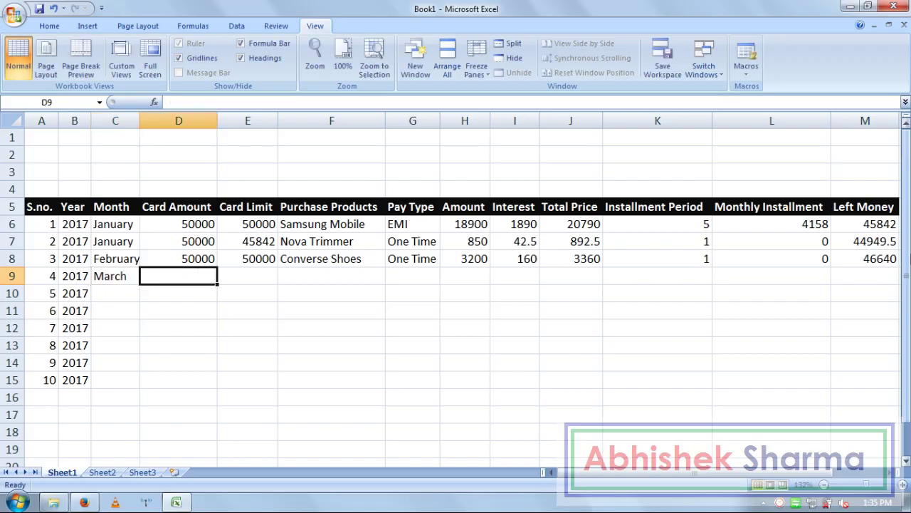
Enter 50000 as both the Card Amount in D9 and the Card Limit in E9 of the fourth record
{"action": "type", "text": "50000"}
{"action": "key", "text": "Tab"}
{"action": "type", "text": "50000"}
{"action": "key", "text": "Tab"}
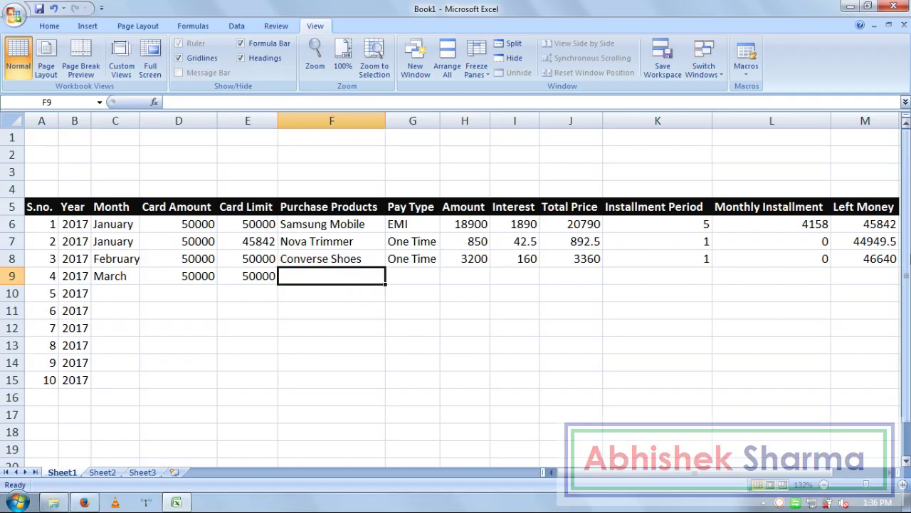
Enter Levis Jeans as the fourth record's Purchase Products entry in F9
{"action": "type", "text": "Levis"}
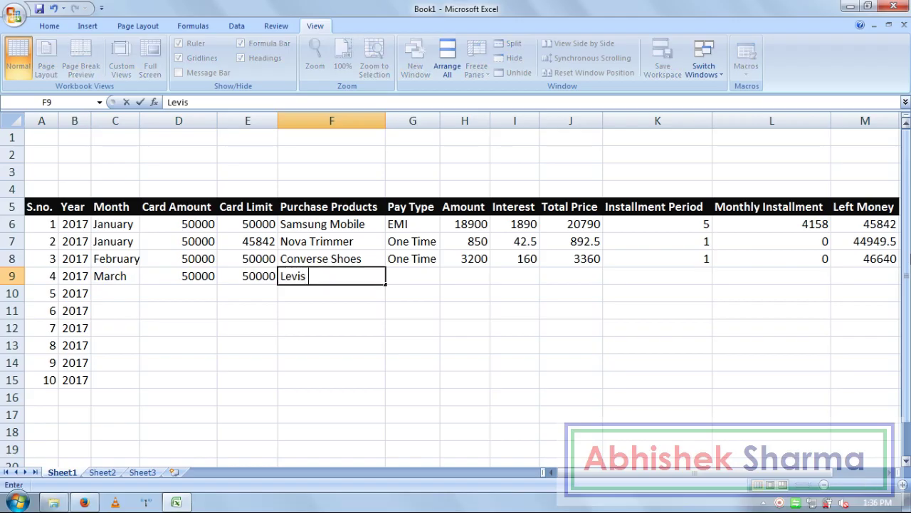
{"action": "type", "text": " Jeans"}
{"action": "key", "text": "Tab"}
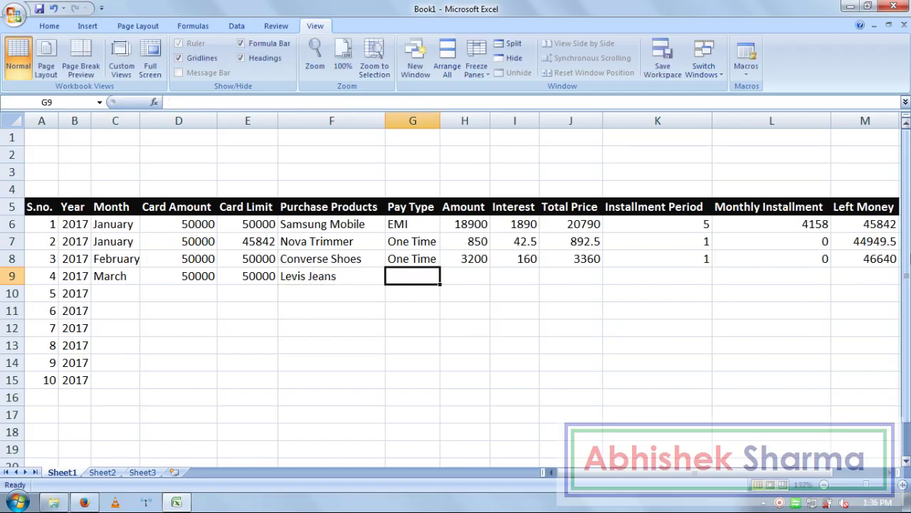
Enter One Time as the fourth record's Pay Type in G9 and 2200 as its Amount in H9
{"action": "type", "text": "One Time"}
{"action": "key", "text": "Tab"}
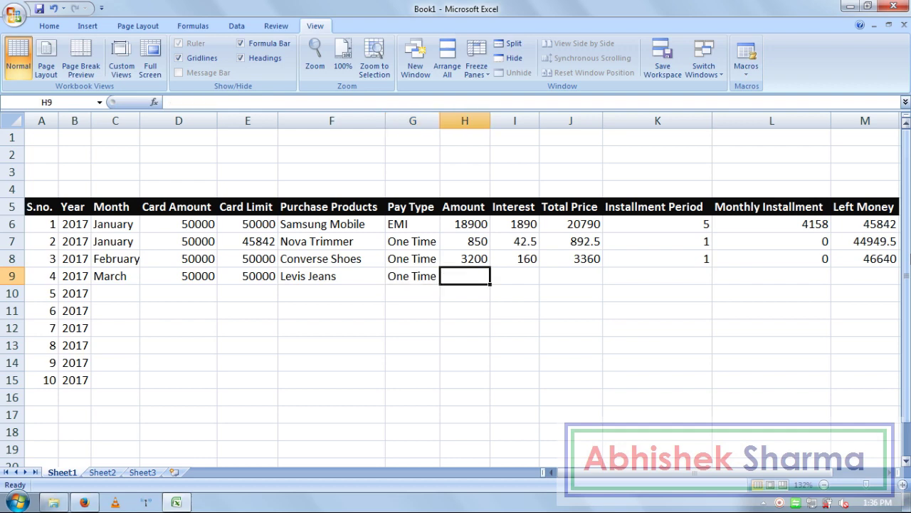
{"action": "type", "text": "2200"}
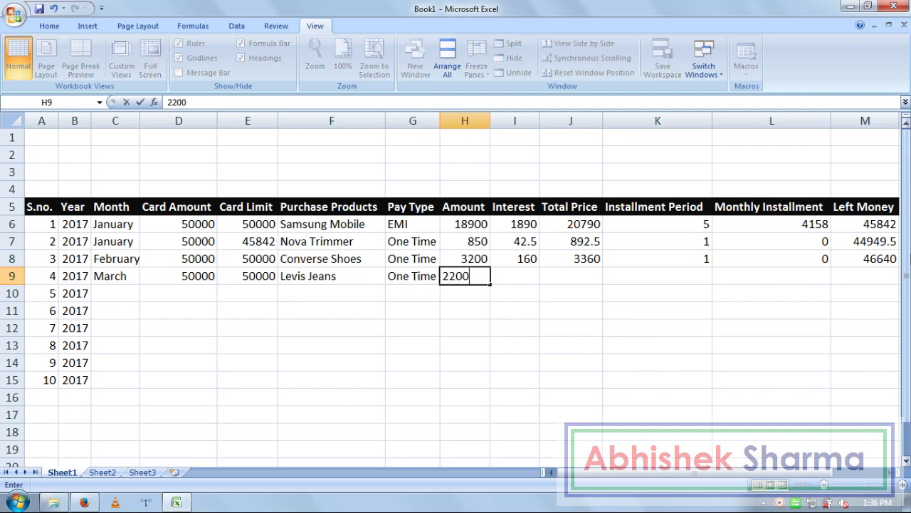
{"action": "key", "text": "Tab"}
Calculate the fourth record's Interest in I9 as 5% of its Amount with =H9*5%
{"action": "type", "text": "="}
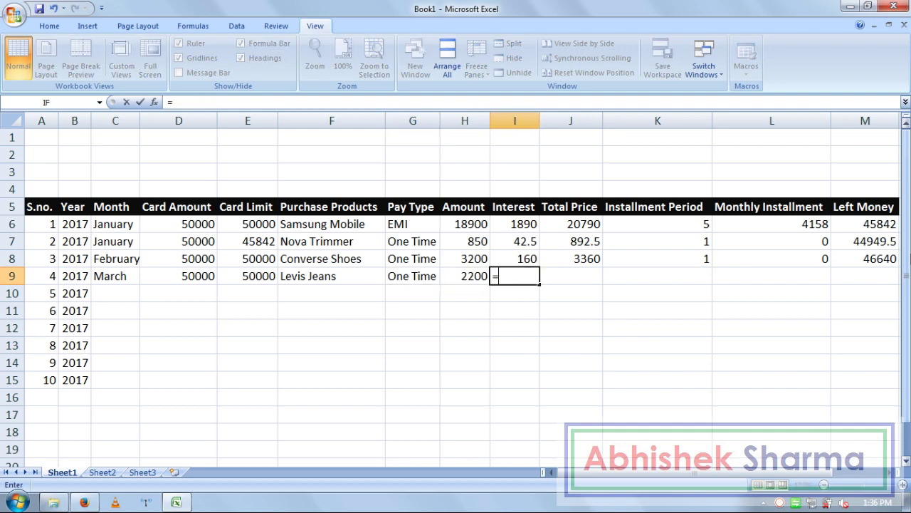
{"action": "key", "text": "Left"}
{"action": "key", "text": "BackSpace"}
{"action": "key", "text": "BackSpace"}
{"action": "key", "text": "BackSpace"}
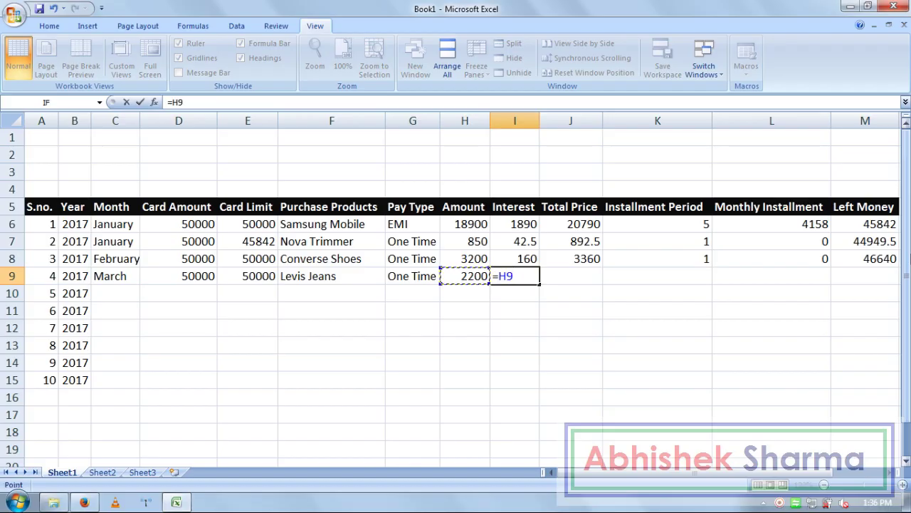
{"action": "type", "text": "="}
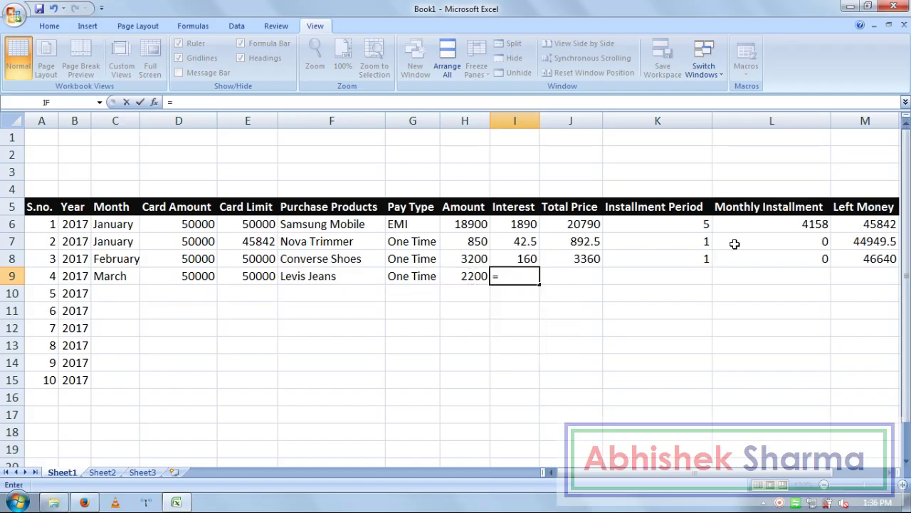
{"action": "left_click", "coordinate": [456, 275]}
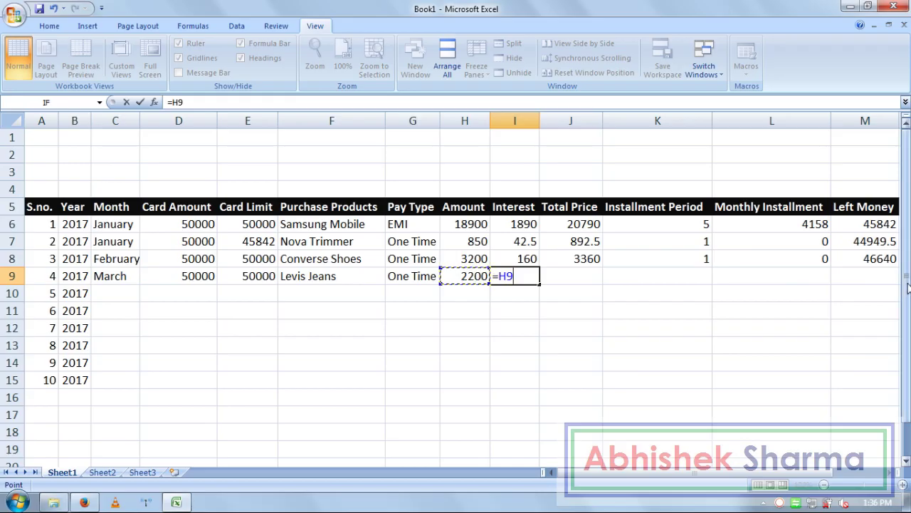
{"action": "type", "text": "*5%"}
{"action": "key", "text": "Return"}
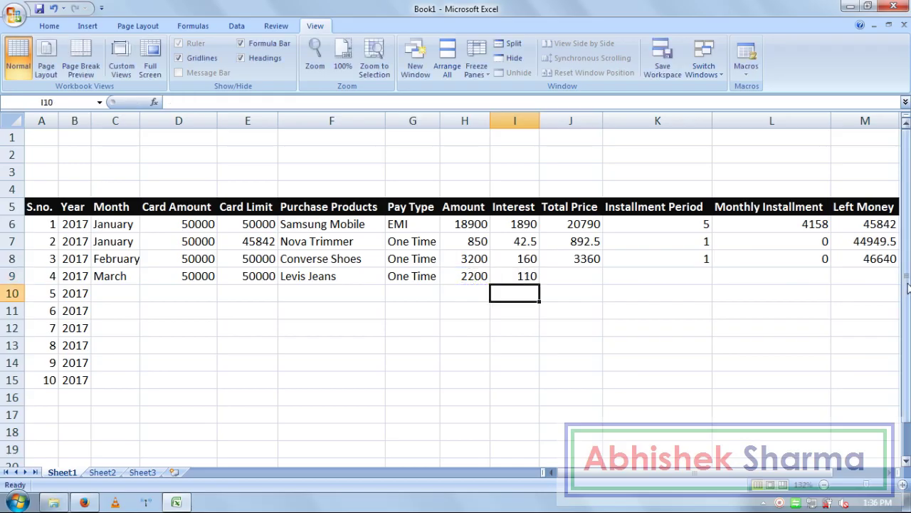
Calculate the fourth record's Total Price in J9 by adding Amount and Interest with =H9+I9
{"action": "key", "text": "Right"}
{"action": "key", "text": "Up"}
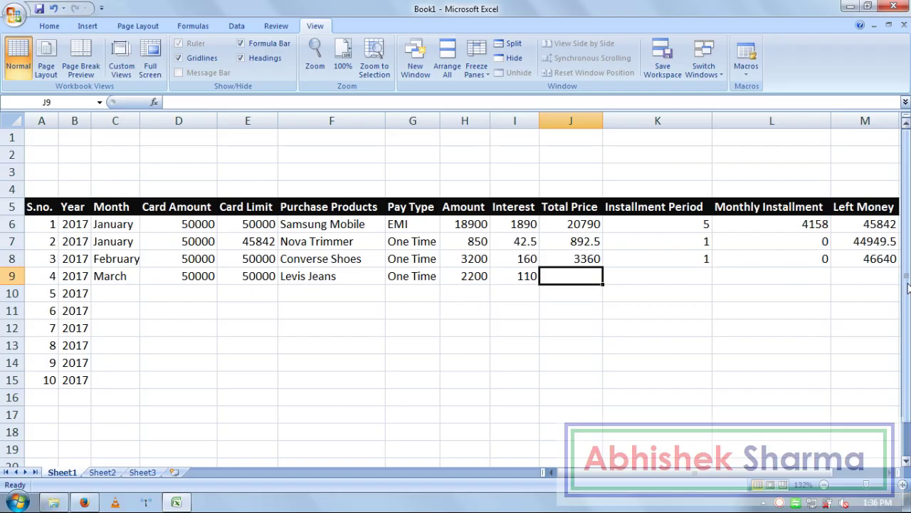
{"action": "type", "text": "="}
{"action": "key", "text": "Left"}
{"action": "key", "text": "Left"}
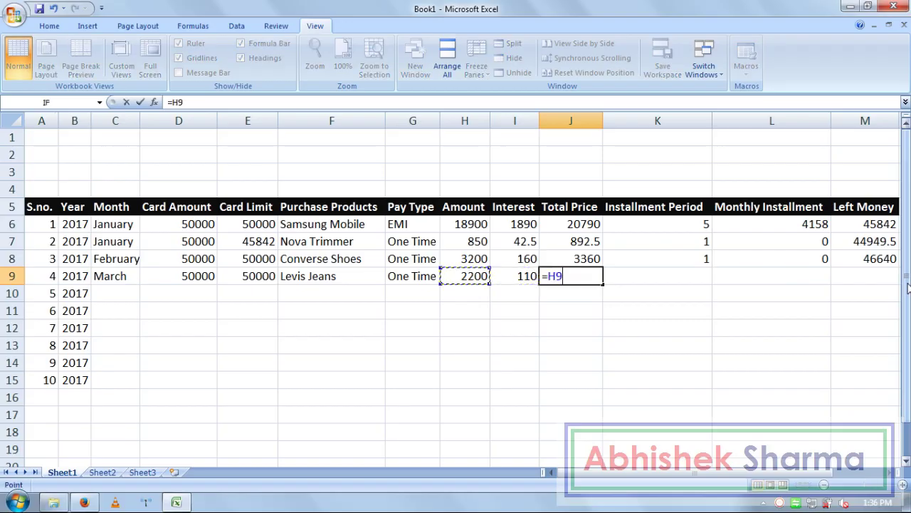
{"action": "type", "text": "+"}
{"action": "left_click", "coordinate": [511, 279]}
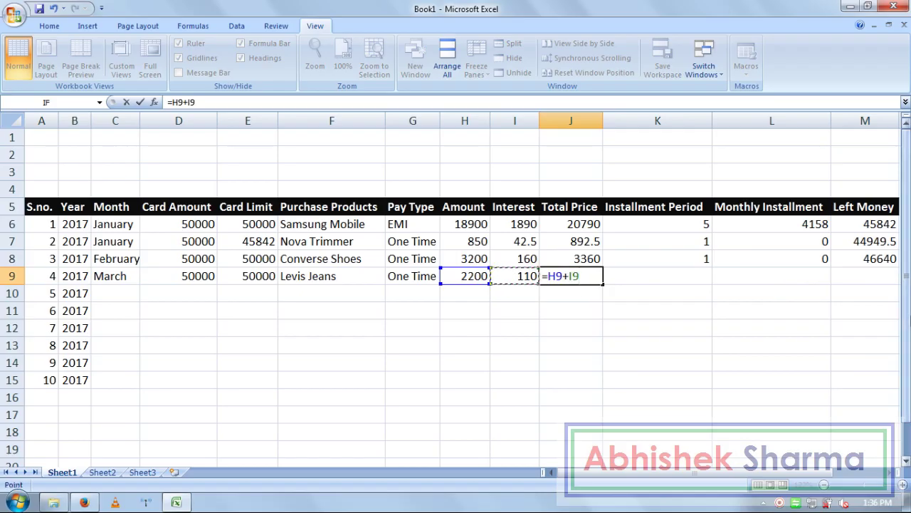
{"action": "key", "text": "Return"}
Enter 1 as the fourth record's Installment Period in K9 and 0 as its Monthly Installment in L9
{"action": "key", "text": "Up"}
{"action": "key", "text": "Right"}
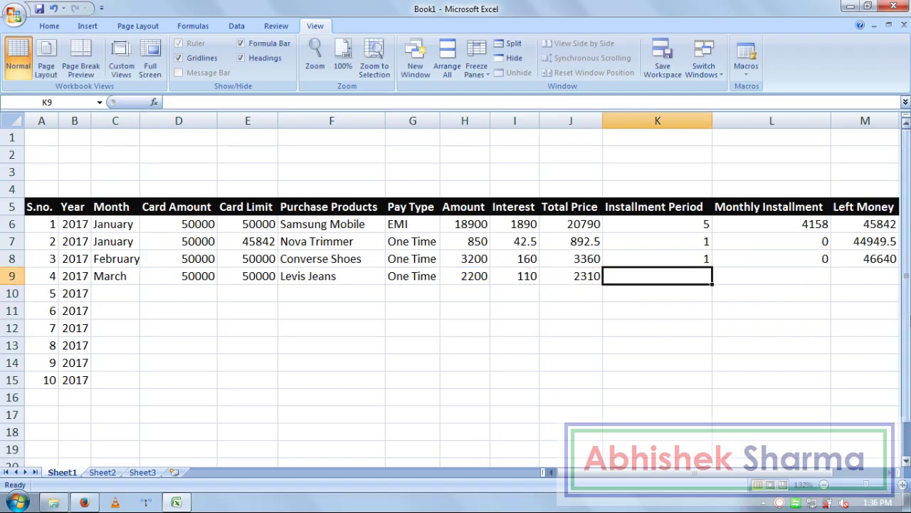
{"action": "type", "text": "1"}
{"action": "key", "text": "Tab"}
{"action": "type", "text": "0"}
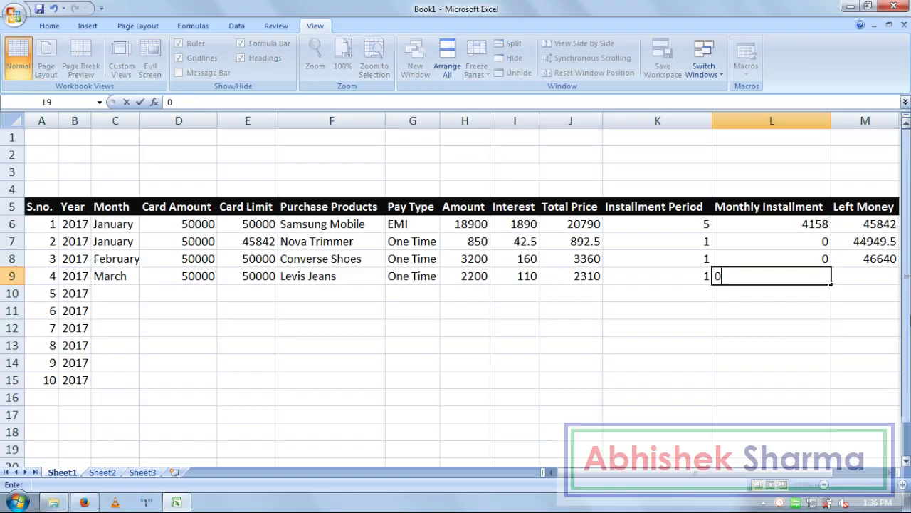
{"action": "key", "text": "Tab"}
Calculate the fourth record's Left Money in M9 by subtracting Total Price from Card Limit with =E9-J9
{"action": "type", "text": "="}
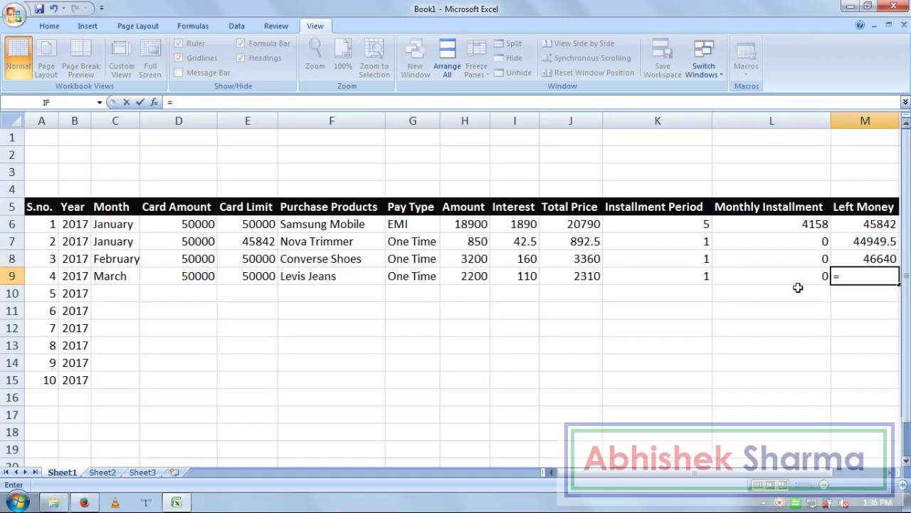
{"action": "left_click", "coordinate": [275, 275]}
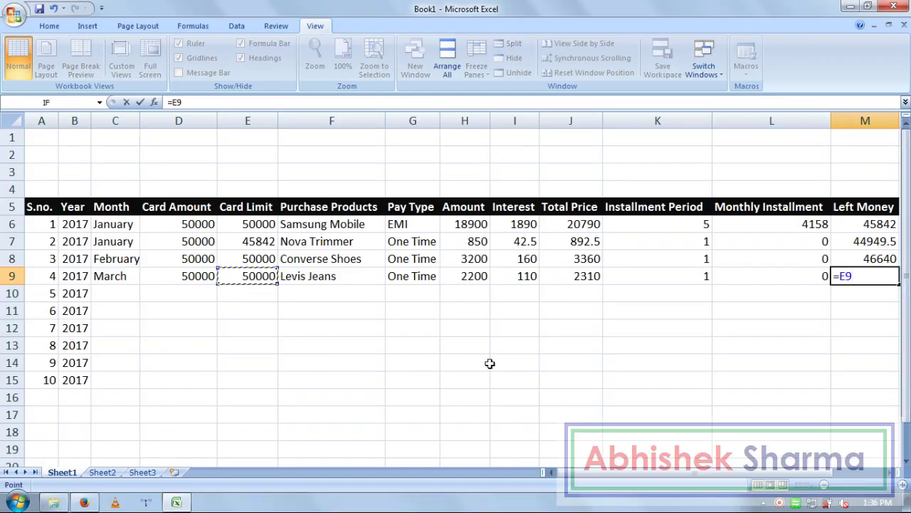
{"action": "type", "text": "-"}
{"action": "left_click", "coordinate": [591, 278]}
{"action": "key", "text": "Return"}
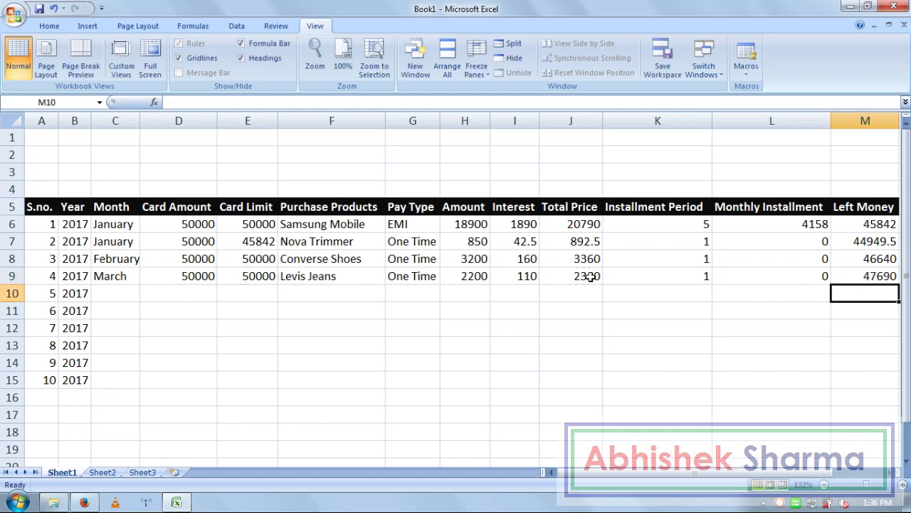
Fill the fifth record's Month in C10 and Card Amount in D10 by copying the values from the row above
{"action": "key", "text": "Left"}
{"action": "key", "text": "Left"}
{"action": "key", "text": "Left"}
{"action": "key", "text": "Left"}
{"action": "key", "text": "Left"}
{"action": "key", "text": "Left"}
{"action": "key", "text": "Left"}
{"action": "key", "text": "Left"}
{"action": "key", "text": "Left"}
{"action": "key", "text": "Left"}
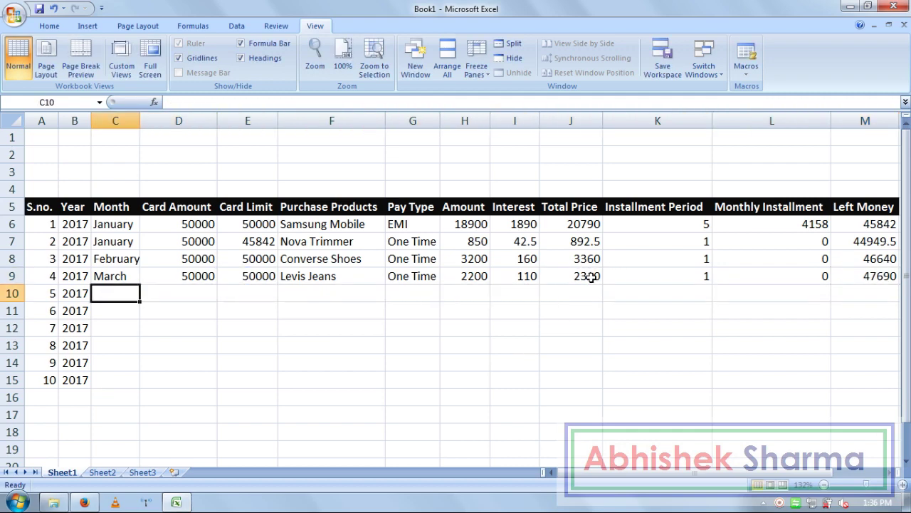
{"action": "key", "text": "ctrl+d"}
{"action": "key", "text": "Right"}
{"action": "key", "text": "ctrl+d"}
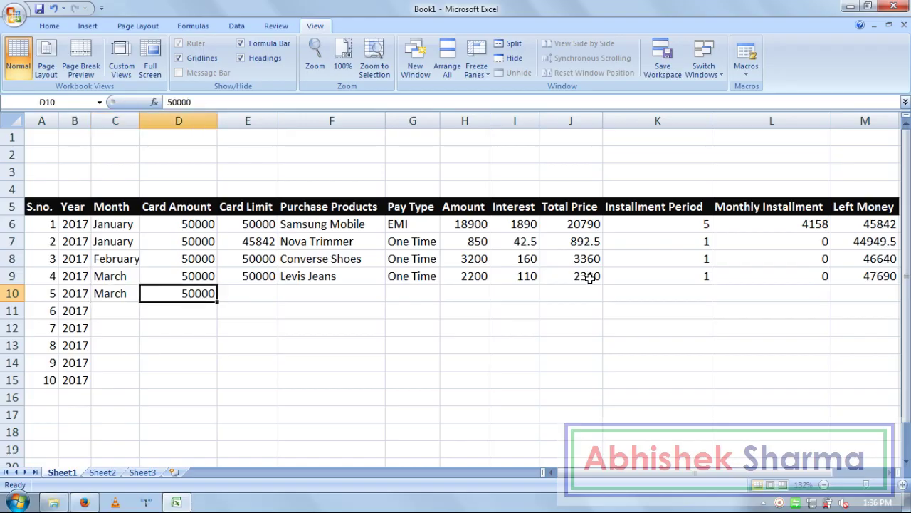
Enter 47690 as the fifth record's Card Limit in E10
{"action": "key", "text": "Right"}
{"action": "type", "text": "4"}
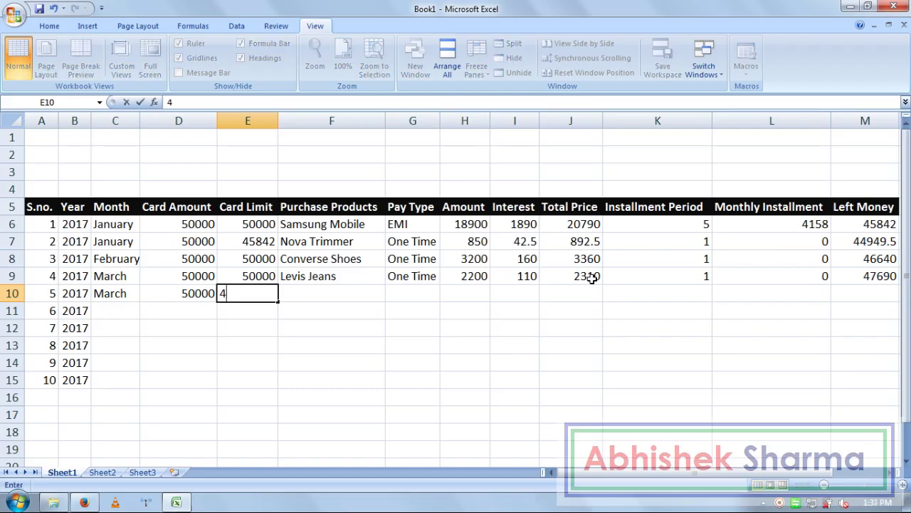
{"action": "type", "text": "7690"}
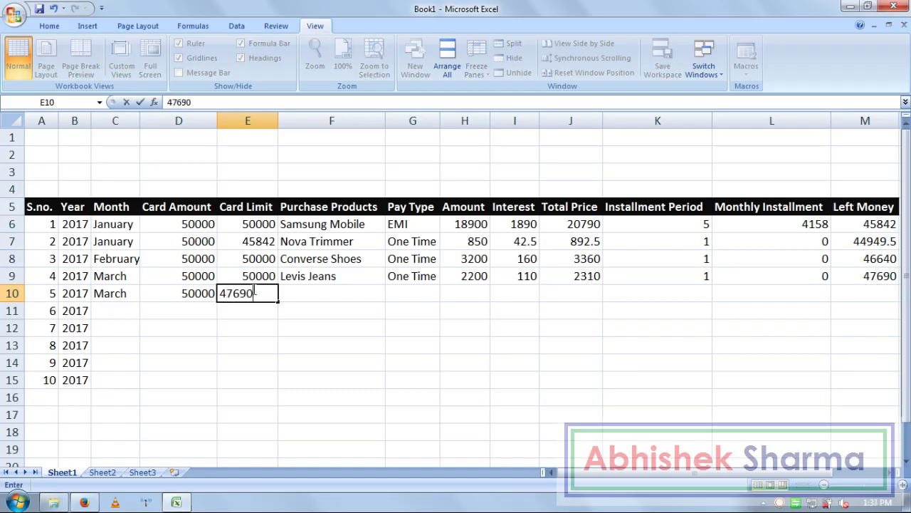
{"action": "left_click", "coordinate": [310, 295]}
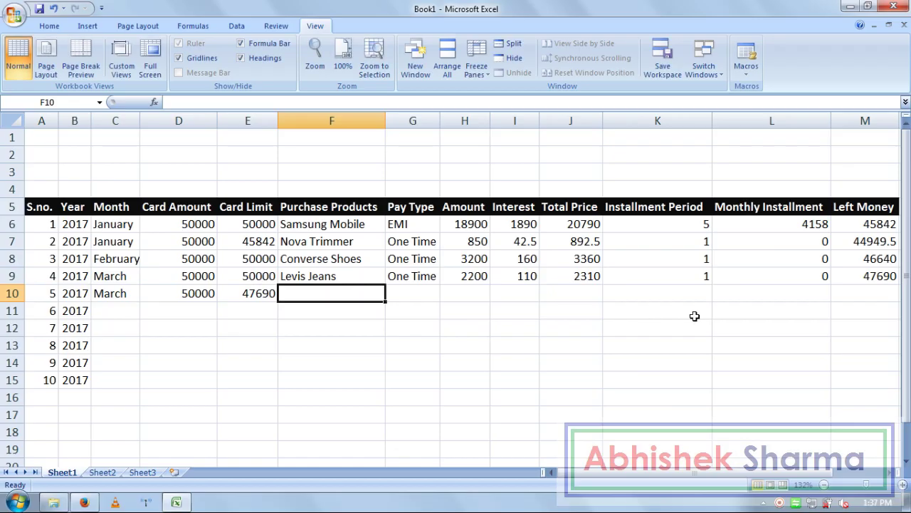
Enter Hp Laptop as the fifth record's product in F10, EMI as its Pay Type in G10 and 25000 as its Amount in H10
{"action": "type", "text": "Hp"}
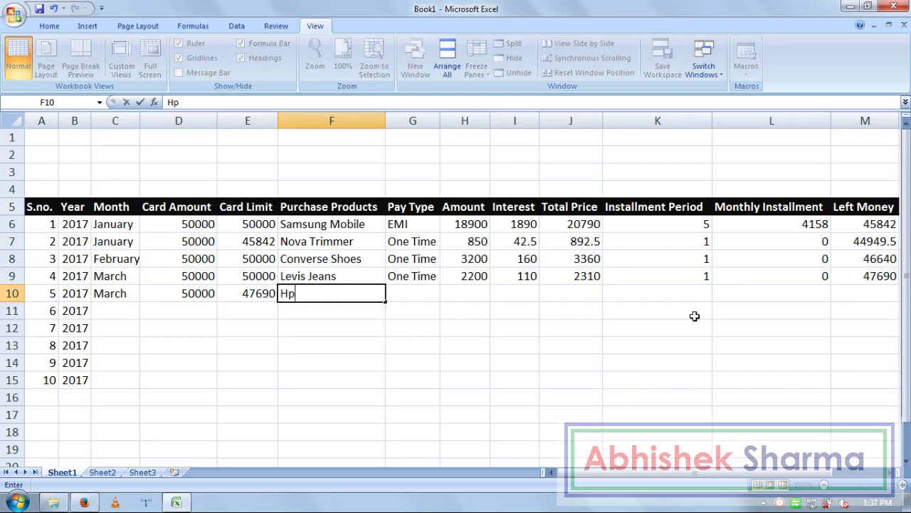
{"action": "type", "text": " Laptop"}
{"action": "key", "text": "Tab"}
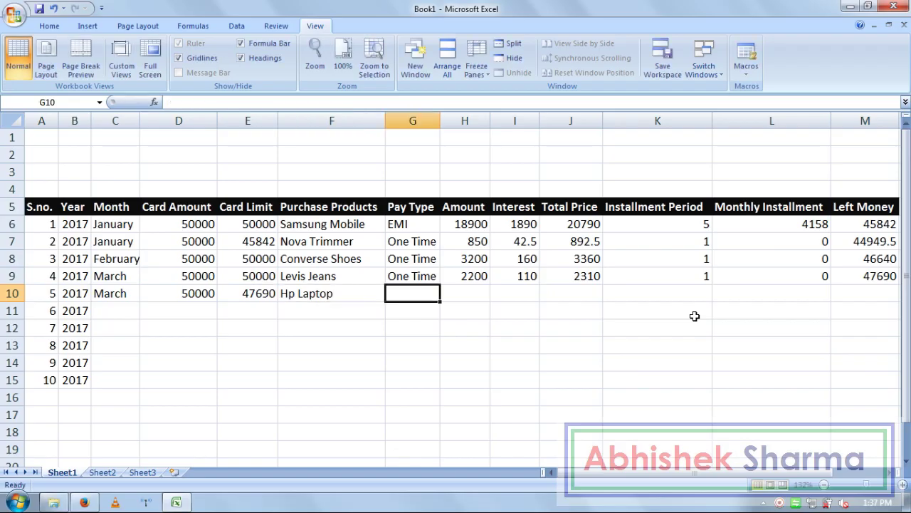
{"action": "type", "text": "EMI"}
{"action": "key", "text": "Tab"}
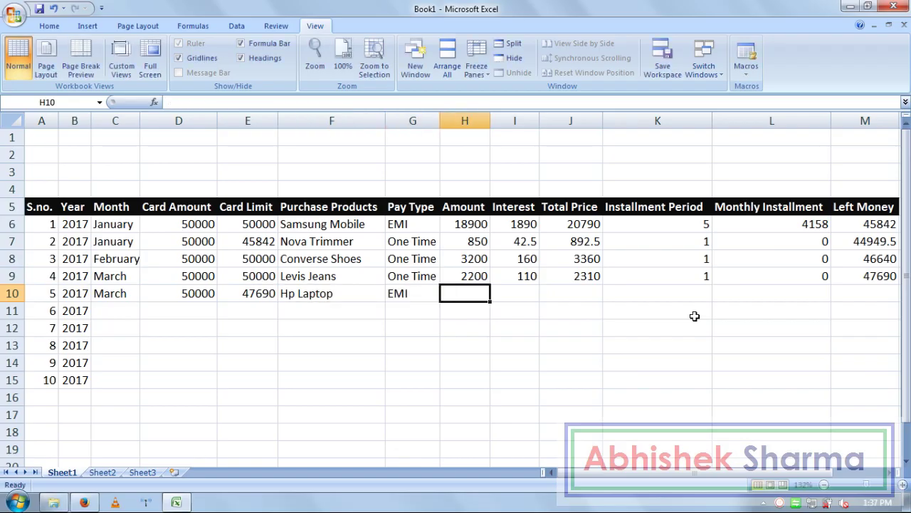
{"action": "type", "text": "250000"}
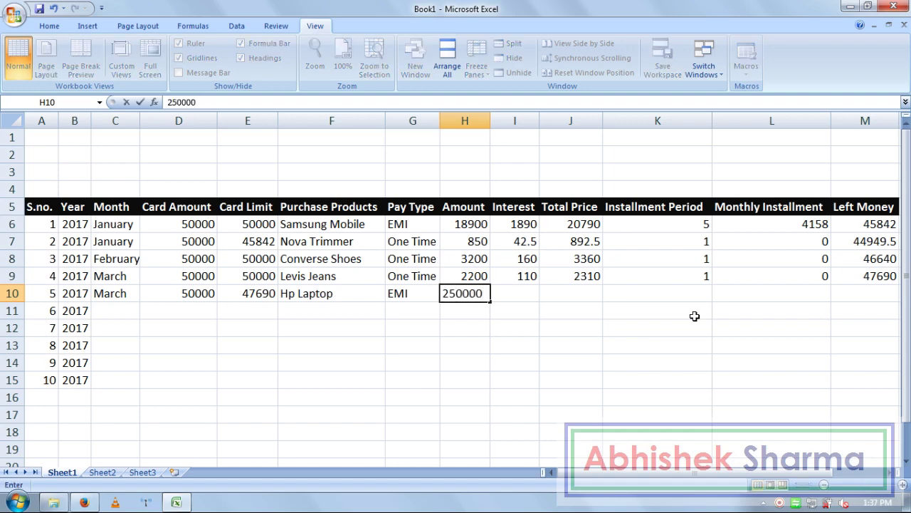
{"action": "key", "text": "BackSpace"}
{"action": "key", "text": "Tab"}
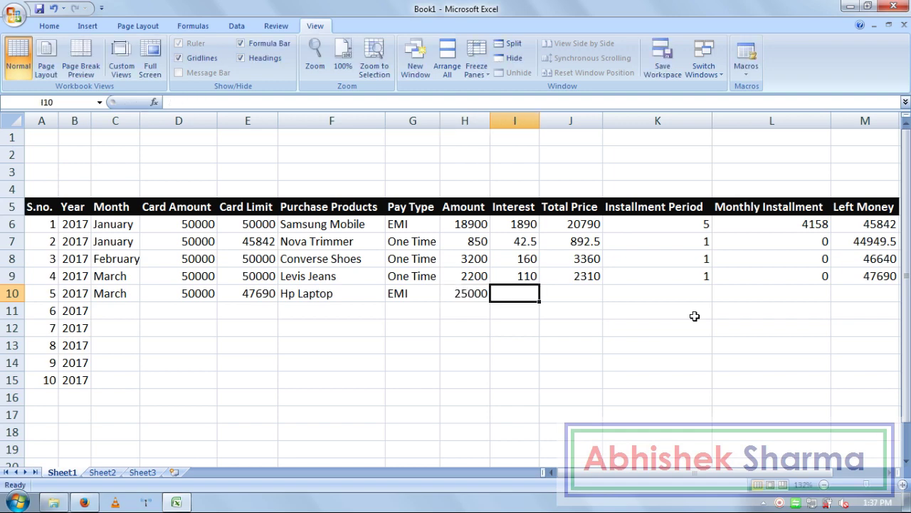
Calculate the fifth record's Interest in I10 as 10% of its Amount with =H10*10%
{"action": "type", "text": "="}
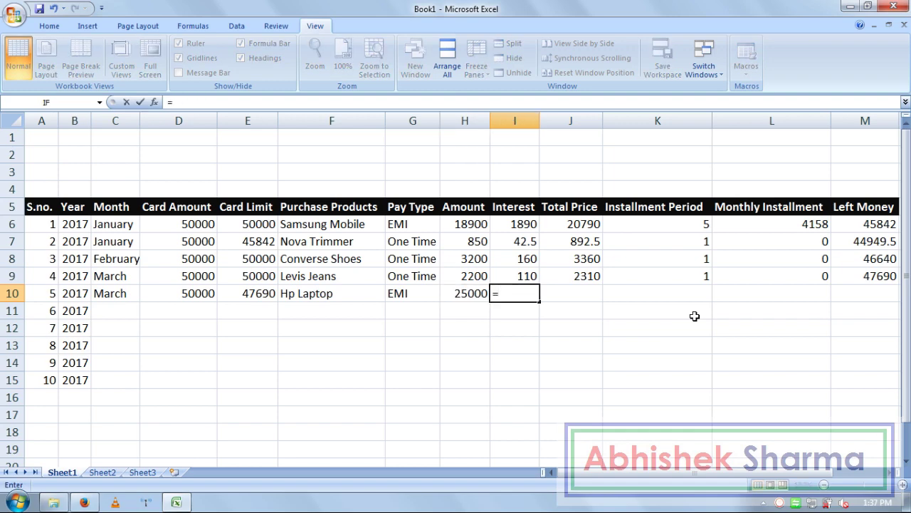
{"action": "type", "text": "H10*10%"}
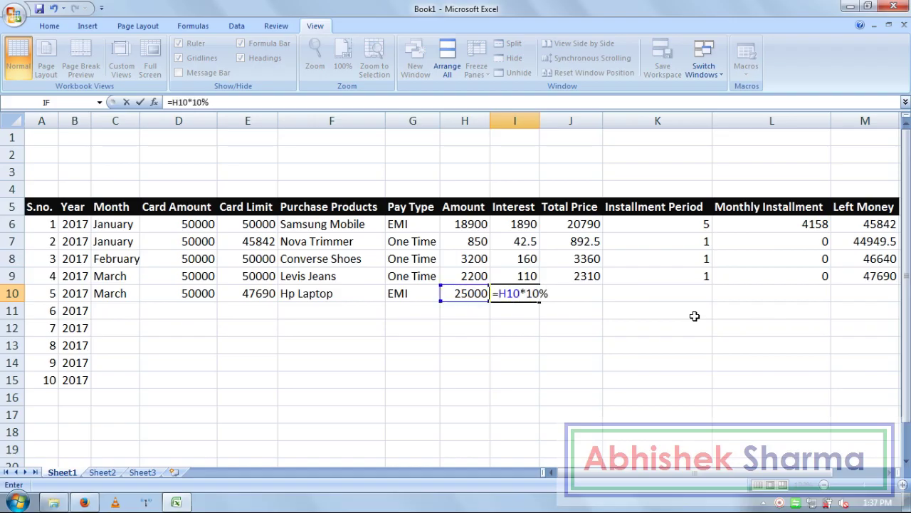
{"action": "key", "text": "Return"}
{"action": "key", "text": "Up"}
{"action": "key", "text": "Right"}
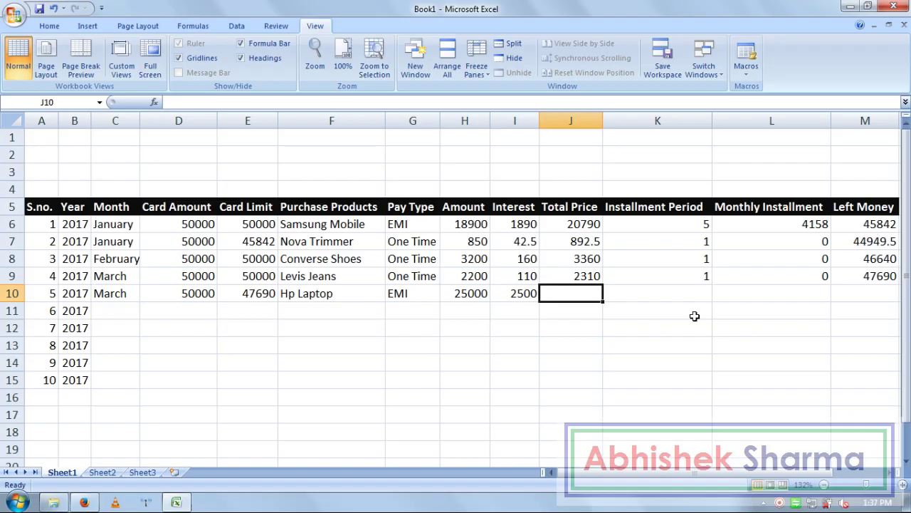
Calculate the fifth record's Total Price in J10 by adding Amount and Interest with =H10+I10
{"action": "type", "text": "="}
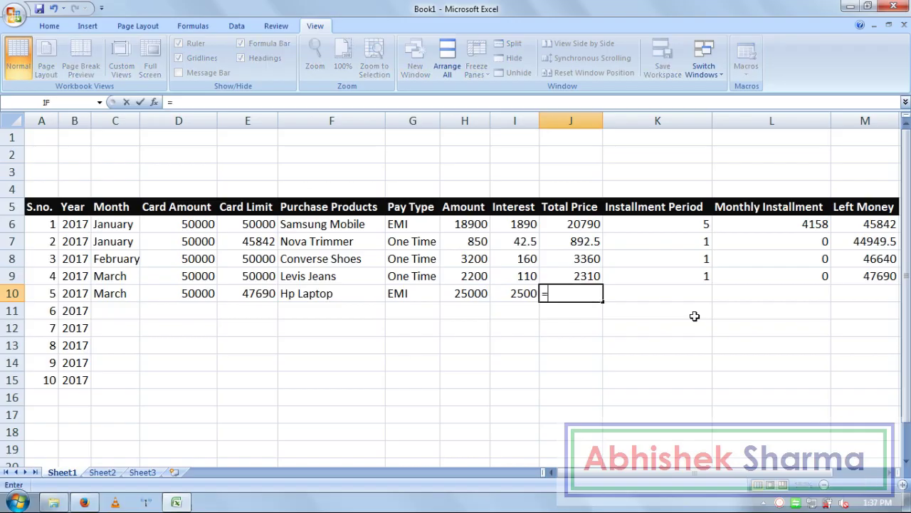
{"action": "left_click", "coordinate": [461, 294]}
{"action": "type", "text": "+"}
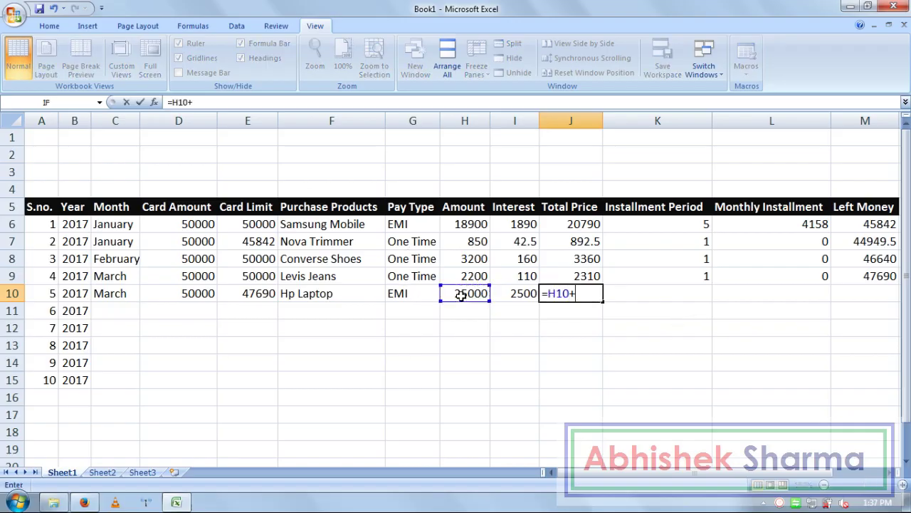
{"action": "left_click", "coordinate": [509, 291]}
{"action": "key", "text": "Return"}
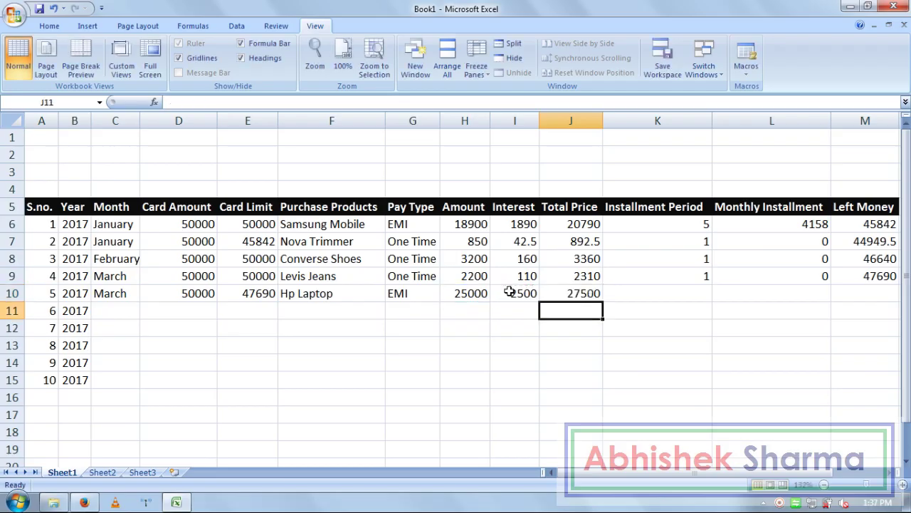
Enter 10 as the fifth record's Installment Period in K10 and calculate its Monthly Installment in L10 with =J10/K10
{"action": "key", "text": "Up"}
{"action": "key", "text": "Right"}
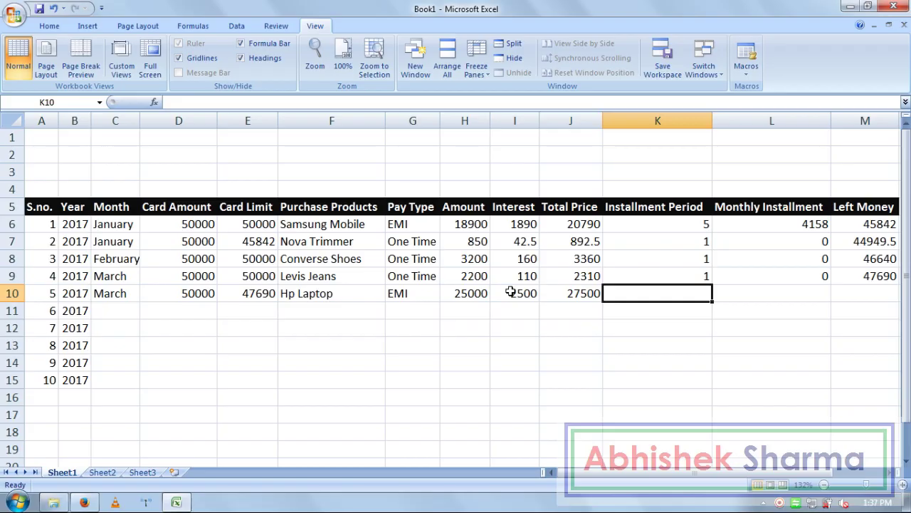
{"action": "type", "text": "10"}
{"action": "key", "text": "Right"}
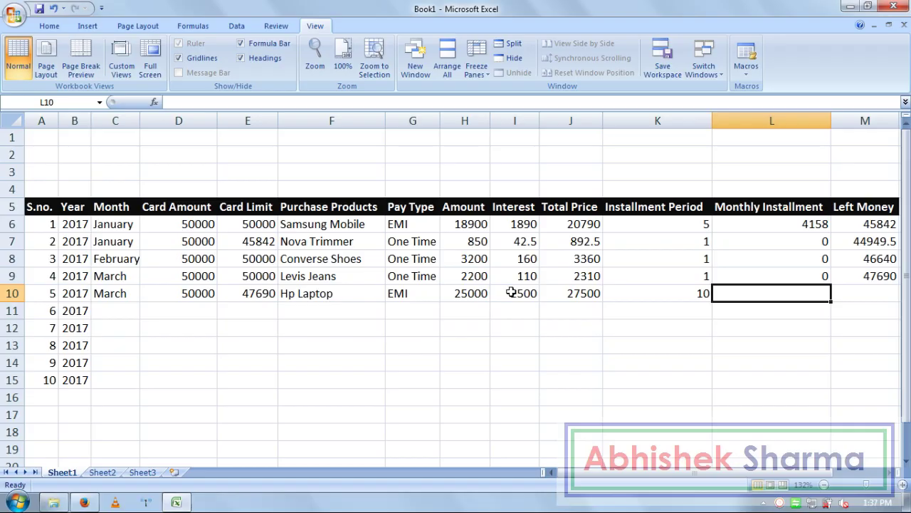
{"action": "type", "text": "="}
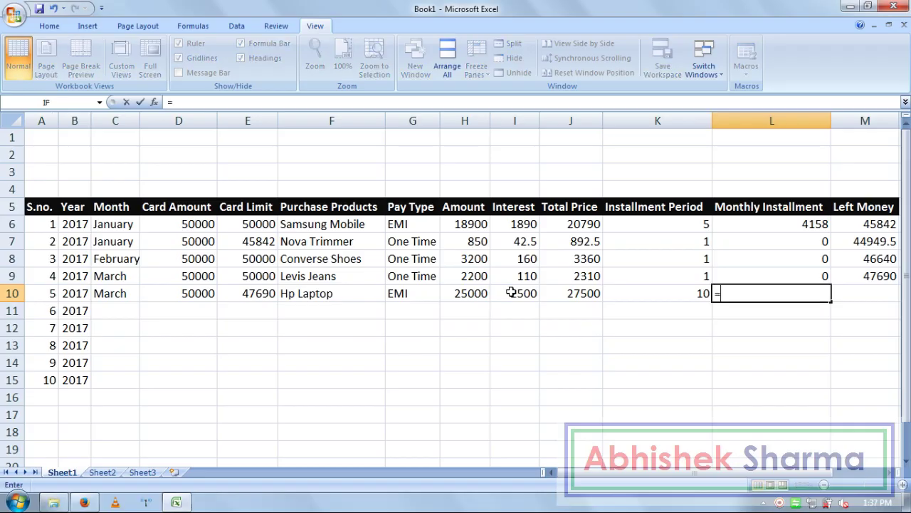
{"action": "left_click", "coordinate": [582, 293]}
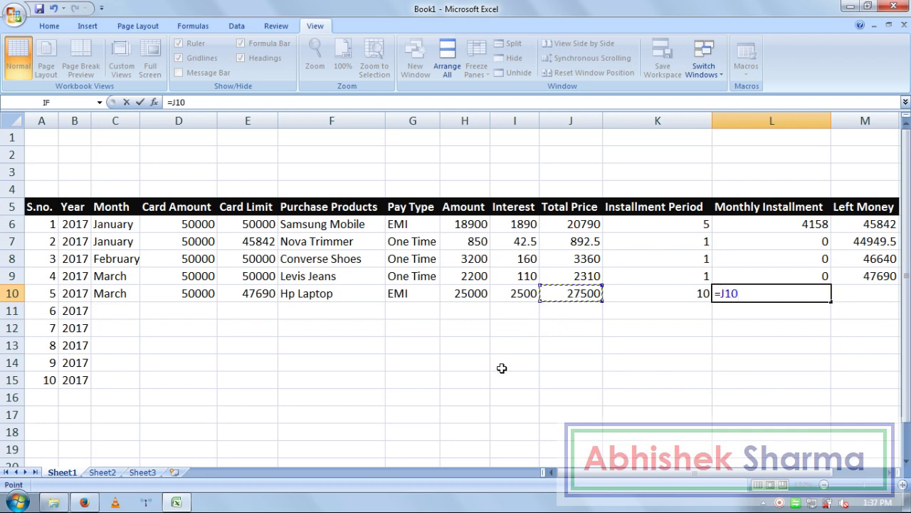
{"action": "type", "text": "/"}
{"action": "left_click", "coordinate": [691, 294]}
{"action": "key", "text": "Return"}
{"action": "key", "text": "Up"}
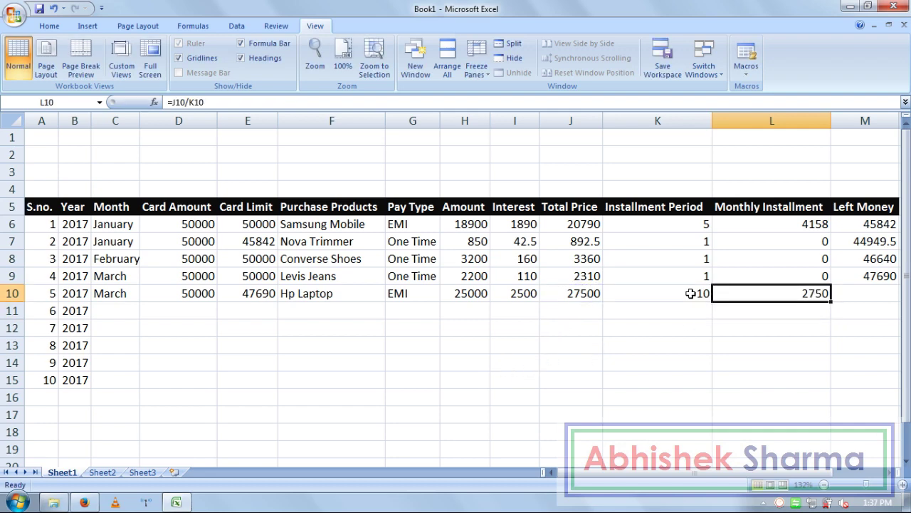
Calculate the fifth record's Left Money in M10 by subtracting Monthly Installment from Card Limit with =E10-L10
{"action": "key", "text": "Right"}
{"action": "type", "text": "="}
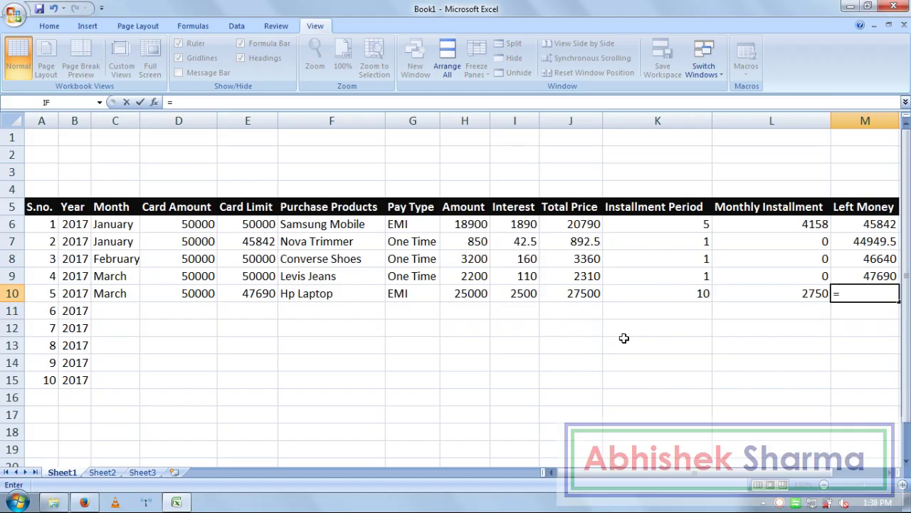
{"action": "left_click", "coordinate": [255, 294]}
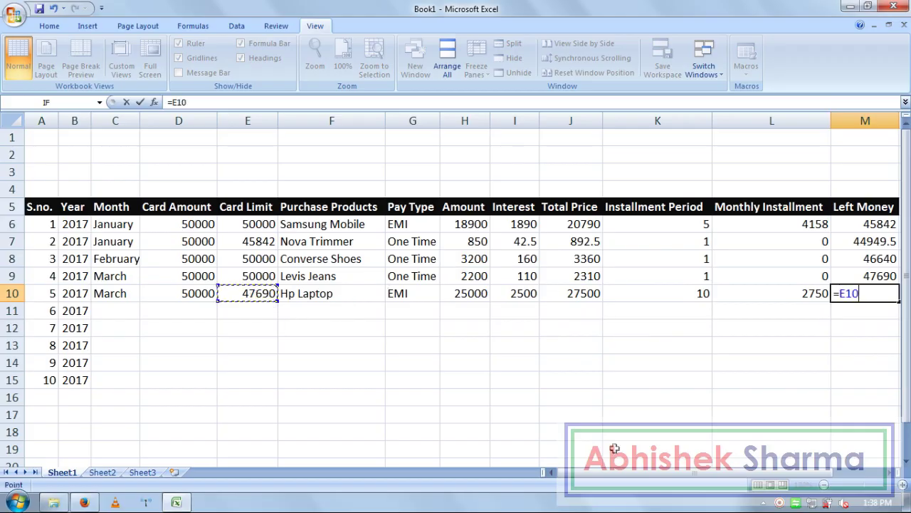
{"action": "type", "text": "-"}
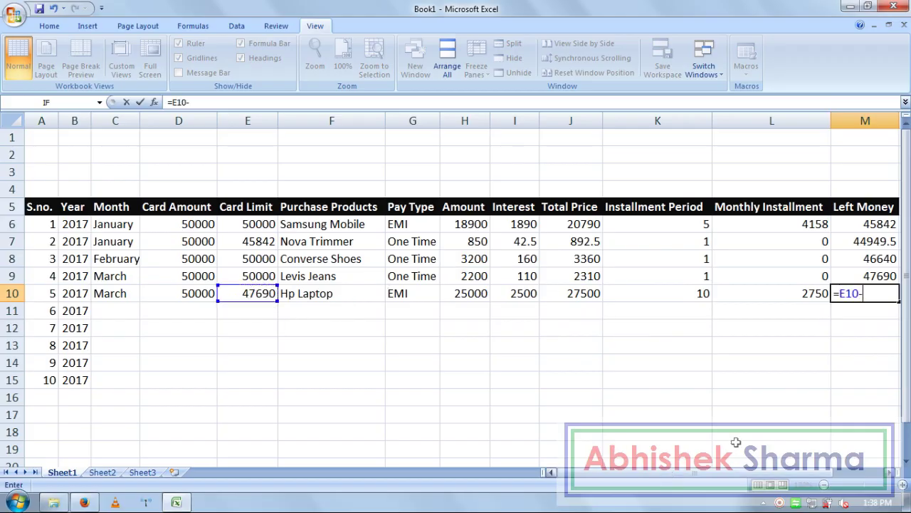
{"action": "left_click", "coordinate": [787, 296]}
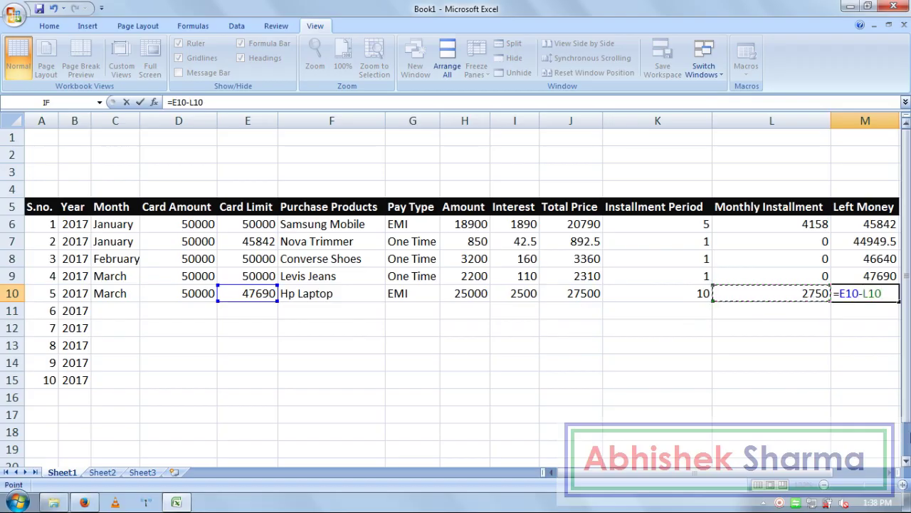
{"action": "key", "text": "Return"}
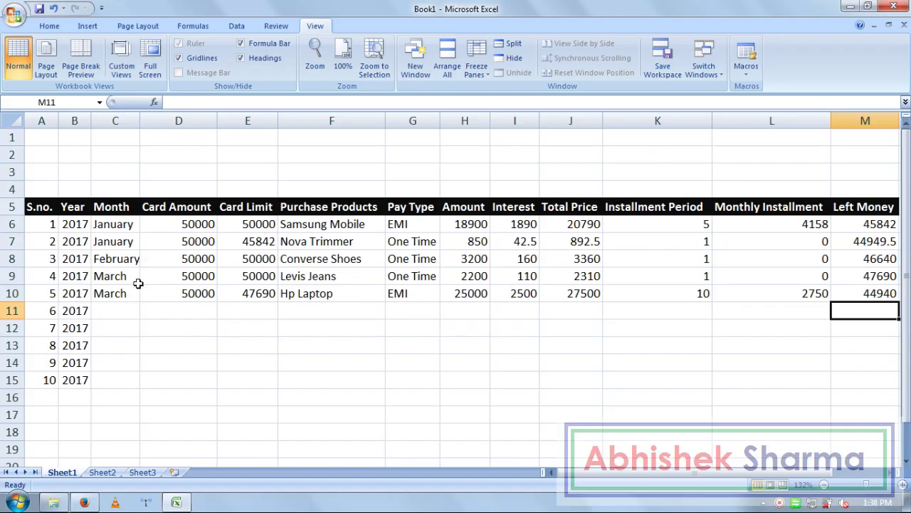
Copy the first five records' data in C6:M10 and paste it into records 6 to 10, starting at C11
{"action": "left_click_drag", "start_coordinate": [121, 290], "coordinate": [843, 235]}
{"action": "key", "text": "ctrl+c"}
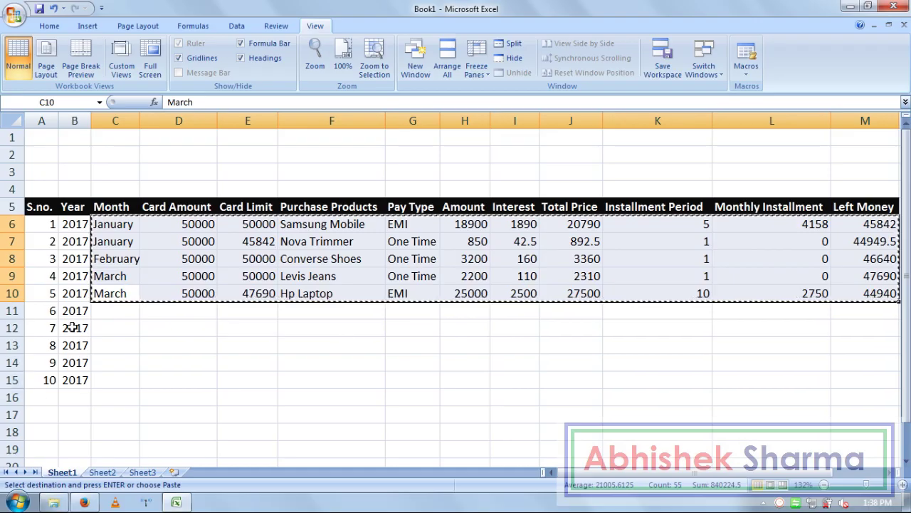
{"action": "left_click", "coordinate": [113, 310]}
{"action": "key", "text": "Return"}
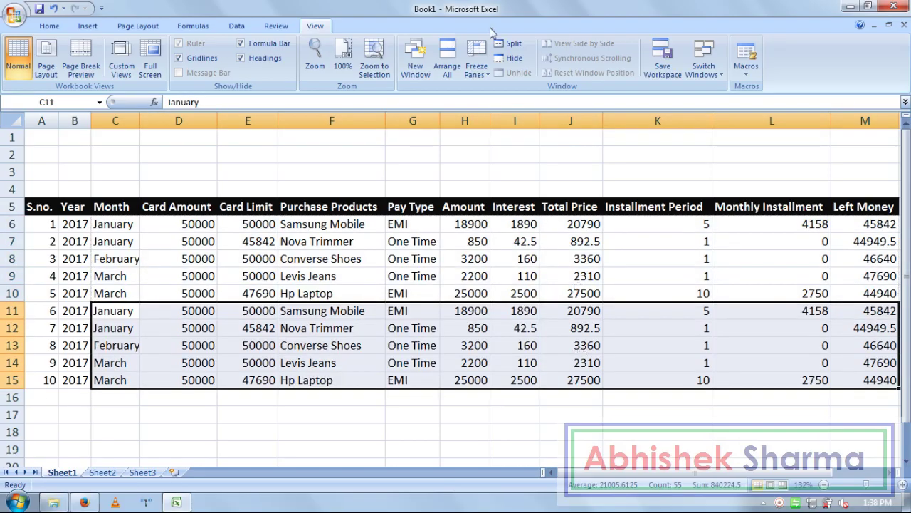
{"action": "left_click", "coordinate": [405, 375]}
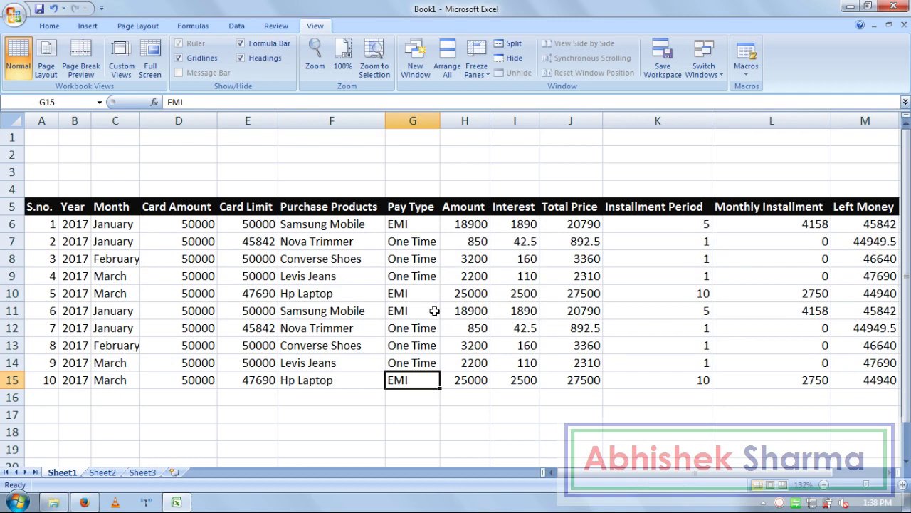
Format the Card Amount values in D6:D15 with the comma number style
{"action": "left_click_drag", "start_coordinate": [202, 225], "coordinate": [207, 380]}
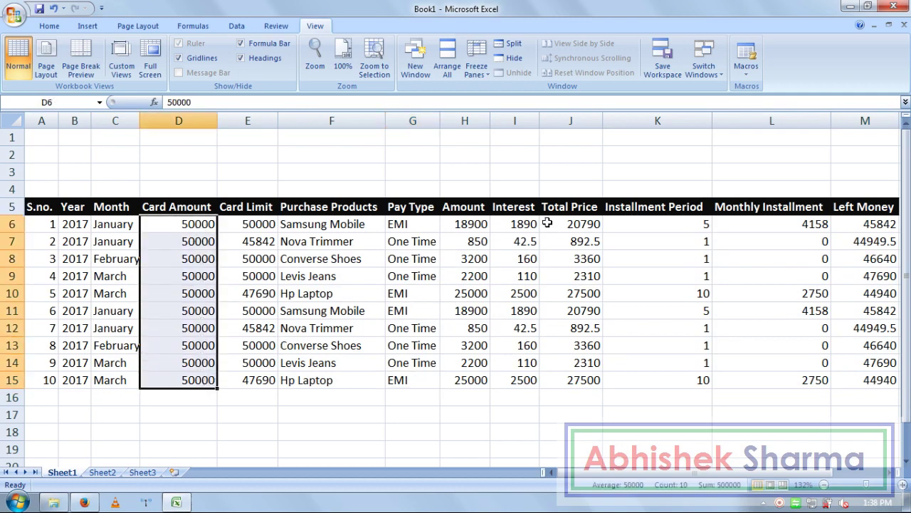
{"action": "left_click", "coordinate": [50, 25]}
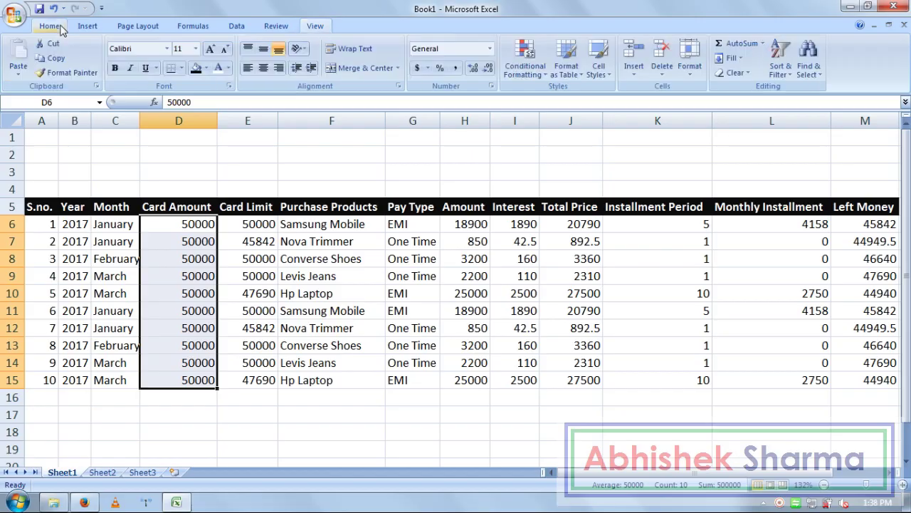
{"action": "left_click", "coordinate": [455, 68]}
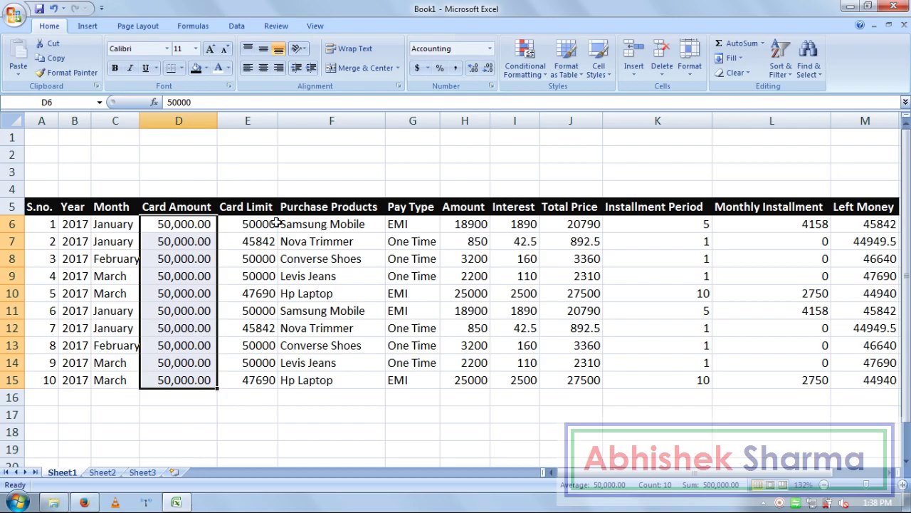
Format the Card Limit values in E6:E15 and the Amount values in H6:H15 with the comma number style
{"action": "left_click_drag", "start_coordinate": [263, 222], "coordinate": [261, 379]}
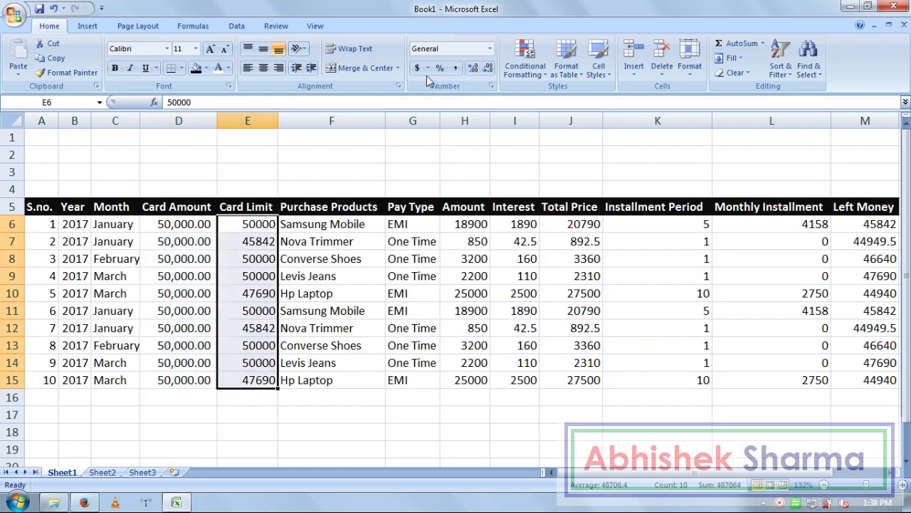
{"action": "left_click", "coordinate": [455, 68]}
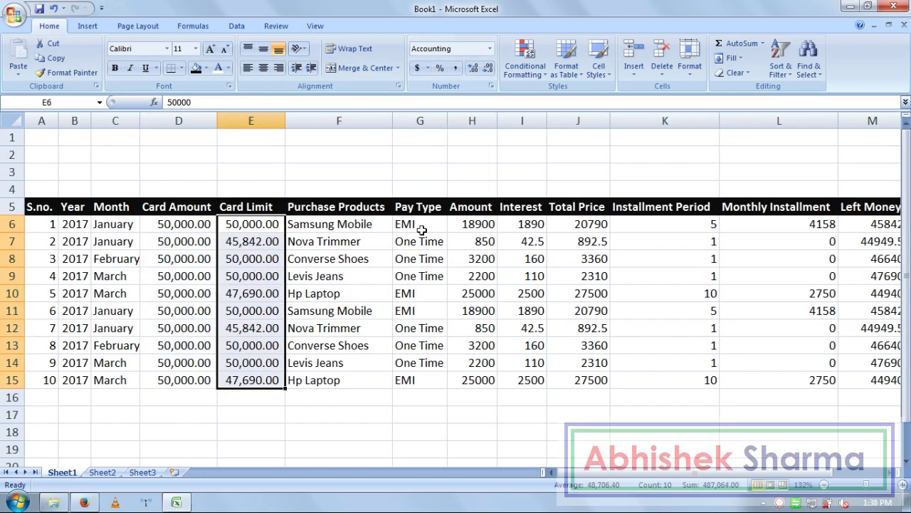
{"action": "left_click_drag", "start_coordinate": [487, 227], "coordinate": [493, 380]}
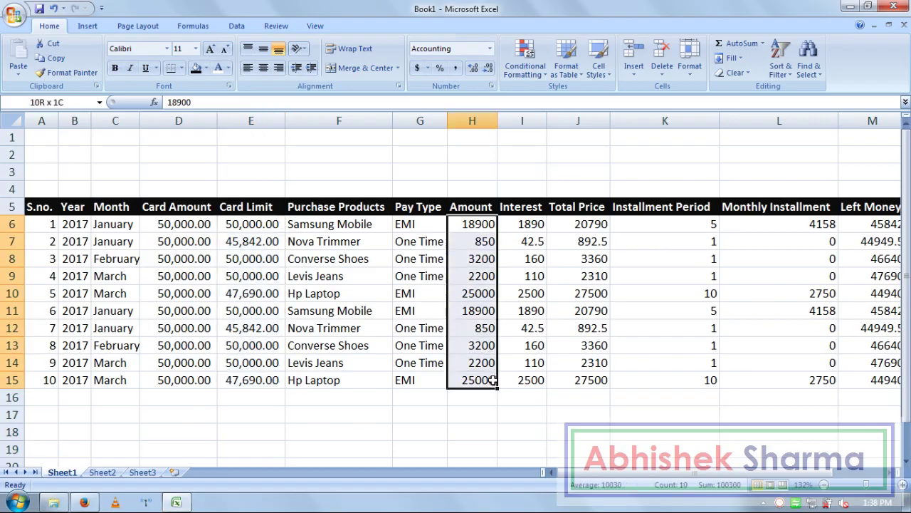
{"action": "left_click", "coordinate": [455, 69]}
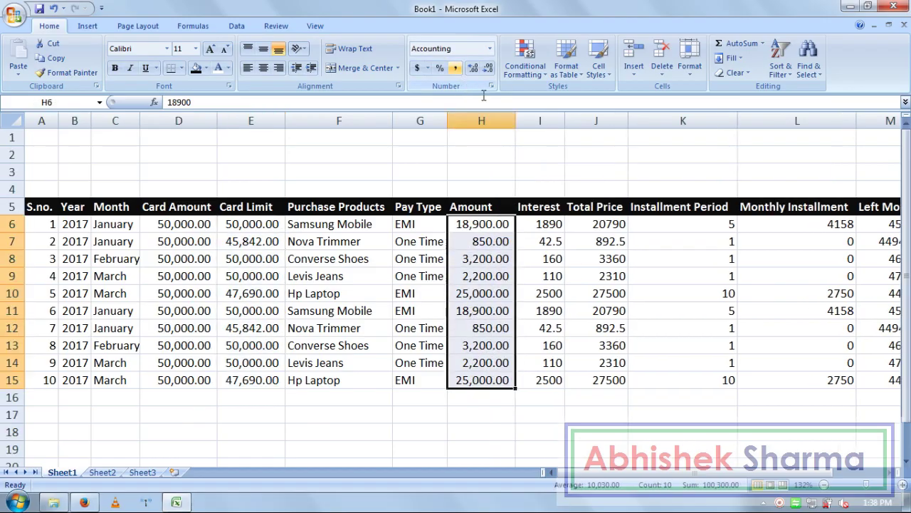
Format the Interest and Total Price values in I6:J15 with the comma number style
{"action": "left_click", "coordinate": [548, 224]}
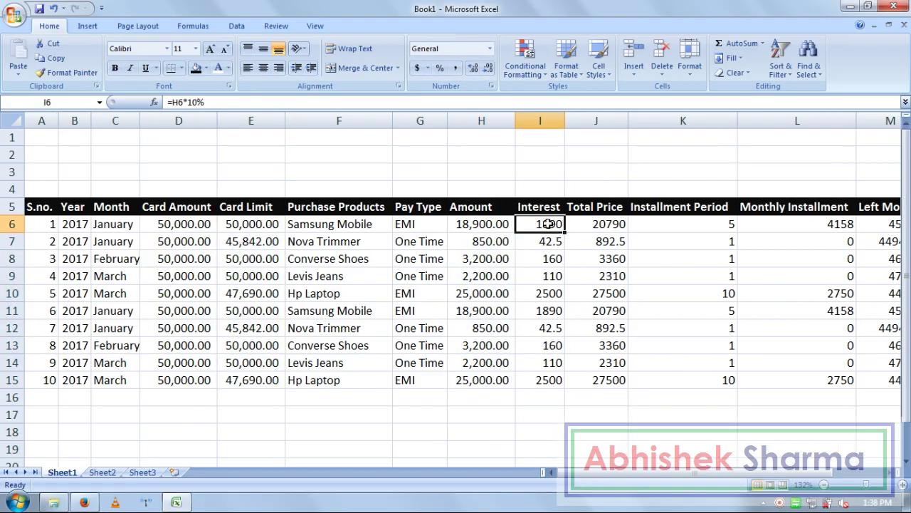
{"action": "left_click_drag", "start_coordinate": [621, 383], "coordinate": [553, 223]}
{"action": "left_click", "coordinate": [455, 69]}
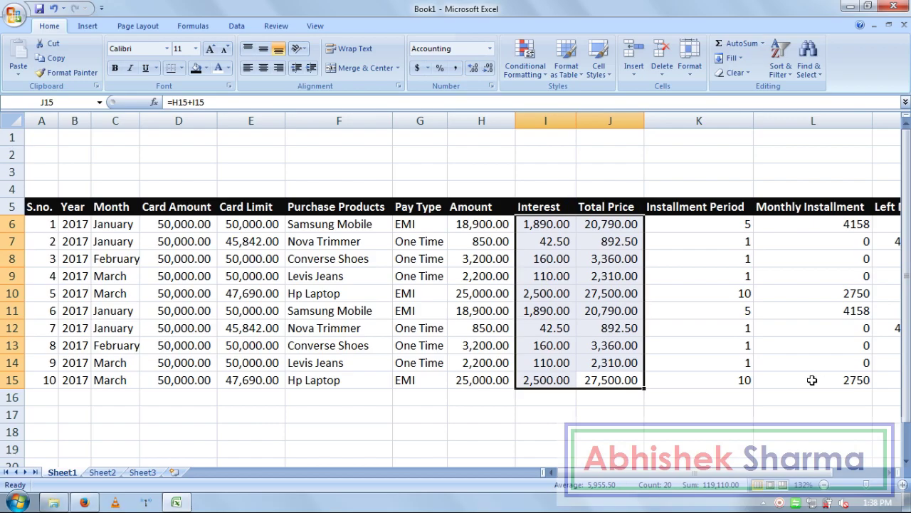
Format the Monthly Installment and Left Money values in L6:M15 with the comma number style
{"action": "left_click_drag", "start_coordinate": [812, 380], "coordinate": [797, 224]}
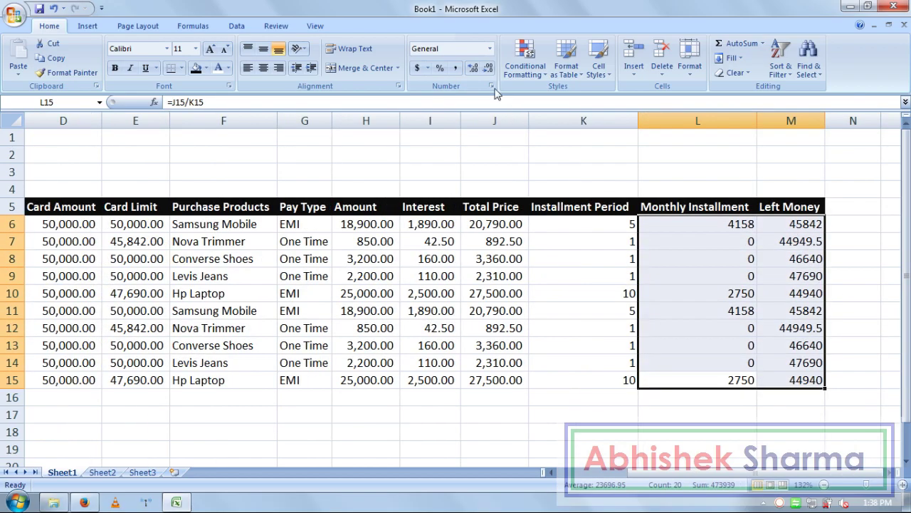
{"action": "left_click", "coordinate": [455, 69]}
{"action": "left_click", "coordinate": [783, 340]}
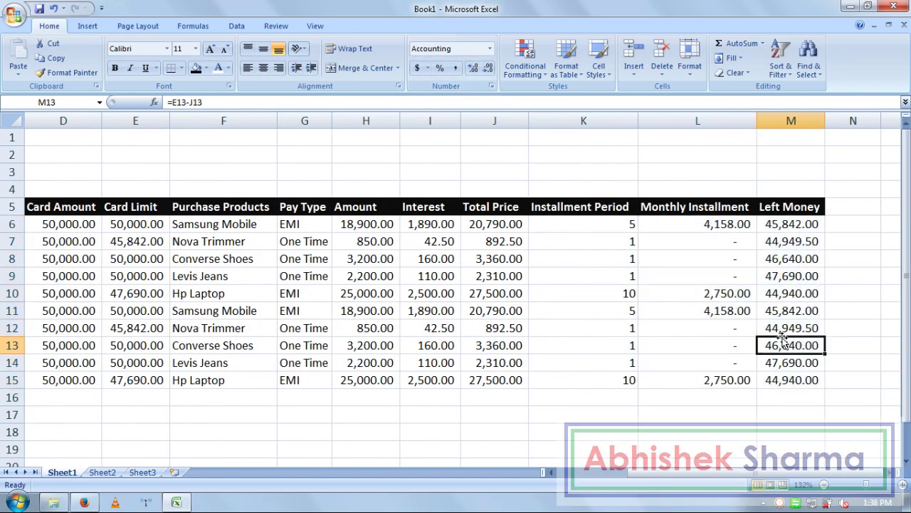
{"action": "left_click", "coordinate": [817, 412]}
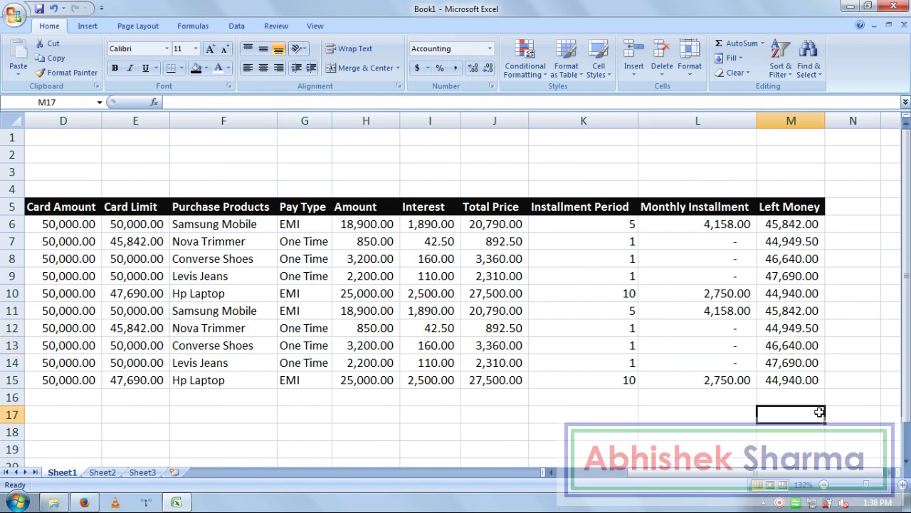
Zoom the sheet so that the whole table in A5:M15 fits the window width
{"action": "left_click_drag", "start_coordinate": [793, 380], "coordinate": [25, 212]}
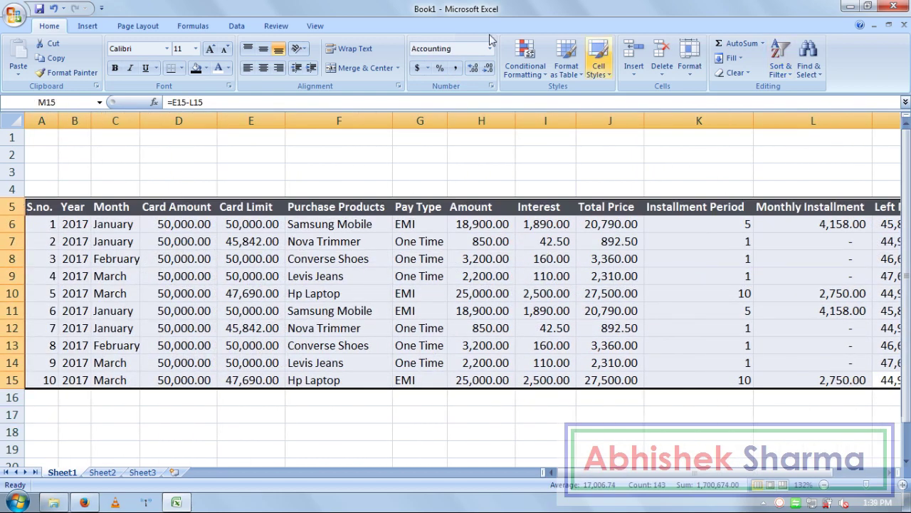
{"action": "left_click", "coordinate": [313, 26]}
{"action": "left_click", "coordinate": [375, 66]}
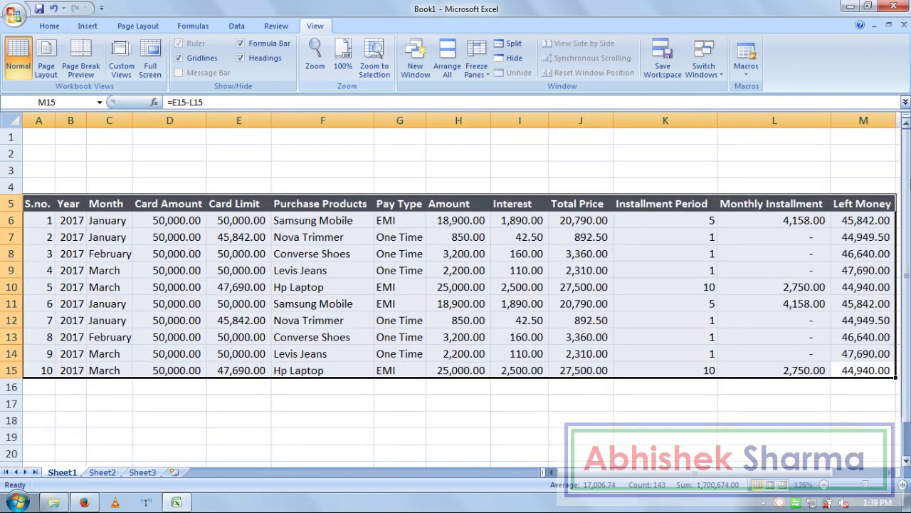
Delete empty row 2 above the table header
{"action": "left_click", "coordinate": [863, 170]}
{"action": "left_click_drag", "start_coordinate": [872, 190], "coordinate": [32, 135]}
{"action": "left_click", "coordinate": [10, 145]}
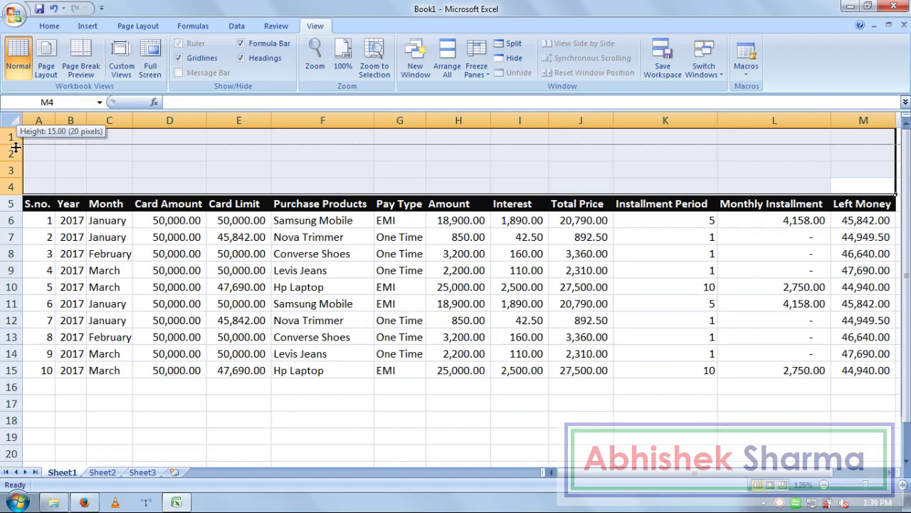
{"action": "right_click", "coordinate": [17, 154]}
{"action": "left_click", "coordinate": [49, 235]}
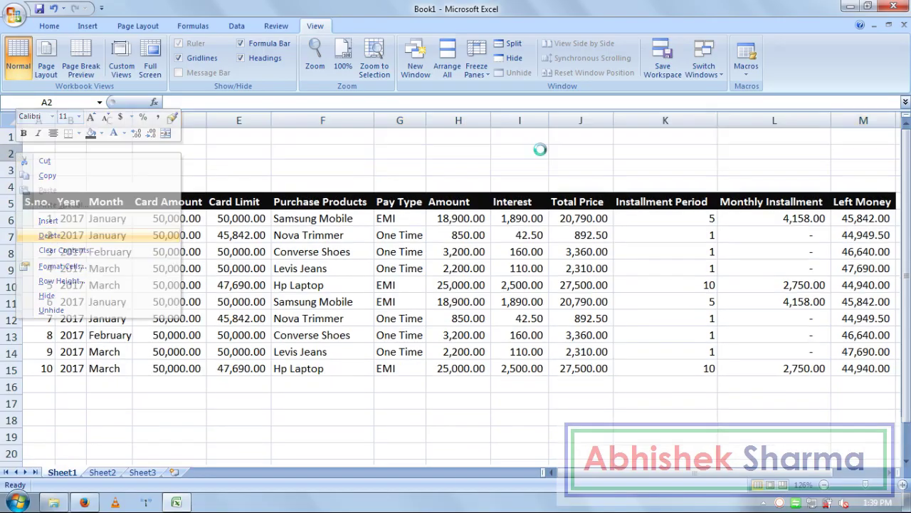
Merge and center the empty cells A1:M3 above the table header for a title
{"action": "left_click_drag", "start_coordinate": [890, 168], "coordinate": [30, 132]}
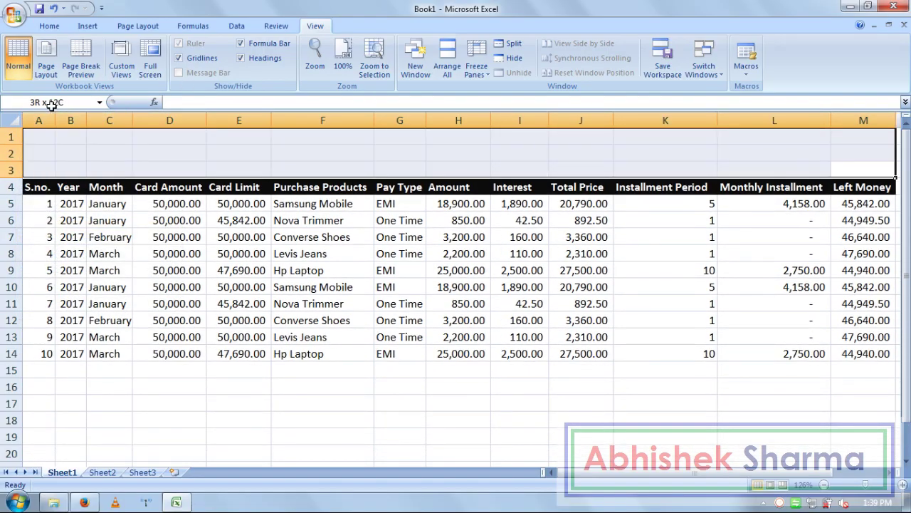
{"action": "left_click", "coordinate": [51, 25]}
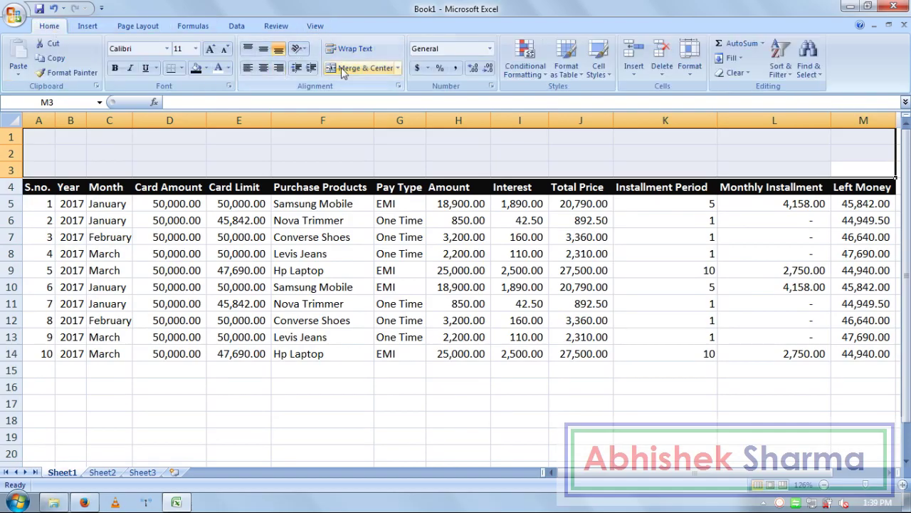
{"action": "left_click", "coordinate": [363, 68]}
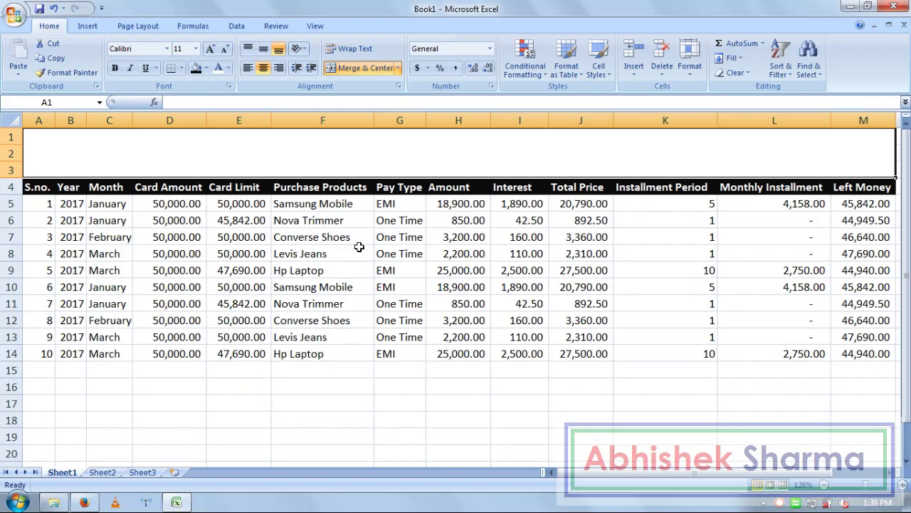
Enter the title "Credit Card Trasaction Report" in the merged cell above the table
{"action": "type", "text": "Credir"}
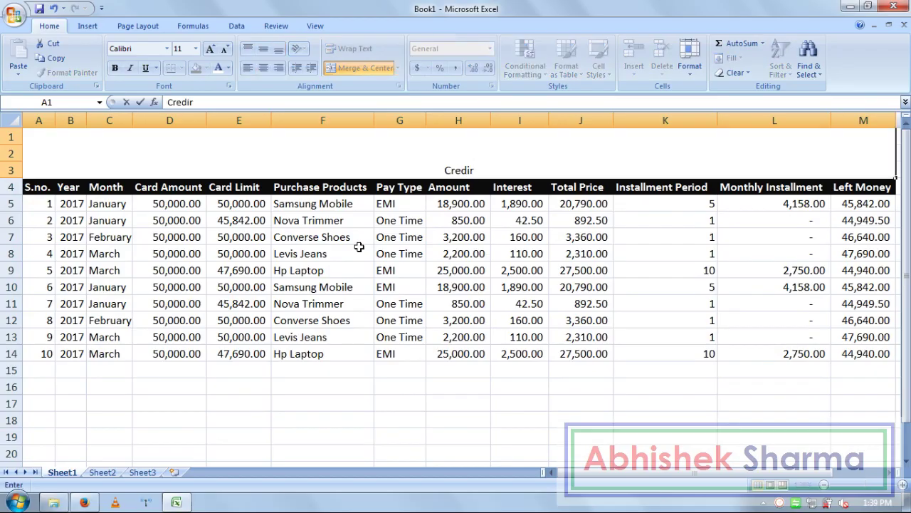
{"action": "key", "text": "BackSpace"}
{"action": "type", "text": "t Card"}
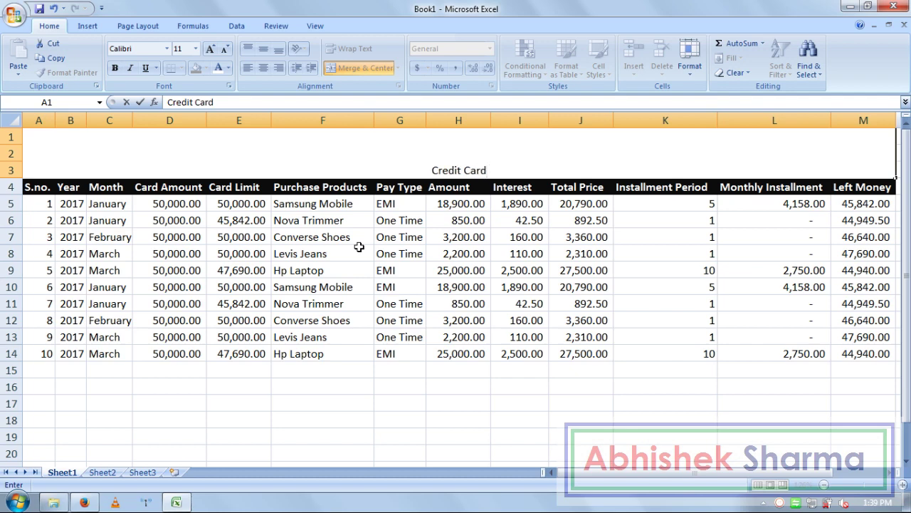
{"action": "type", "text": " T"}
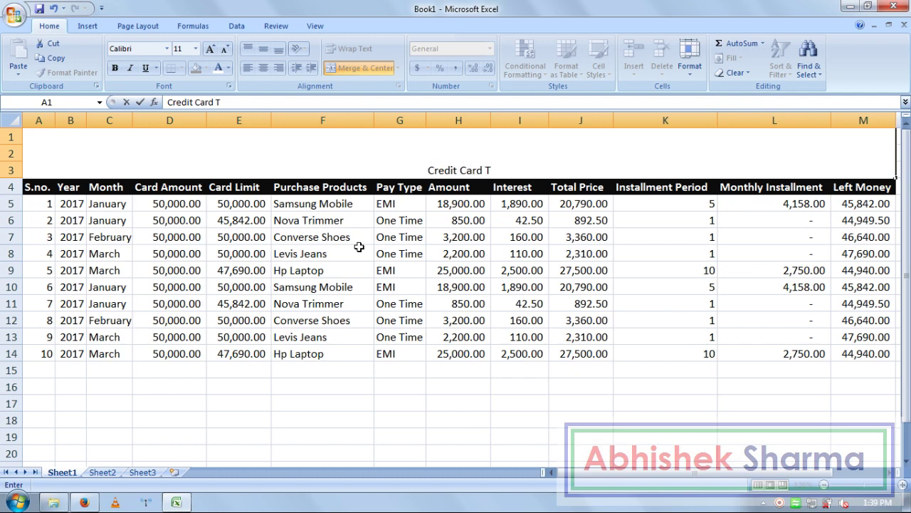
{"action": "type", "text": "ra"}
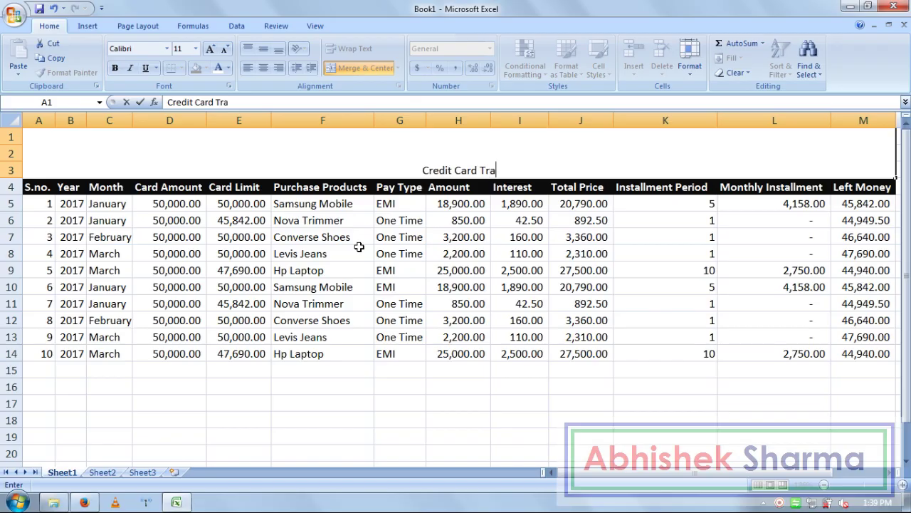
{"action": "type", "text": "sac"}
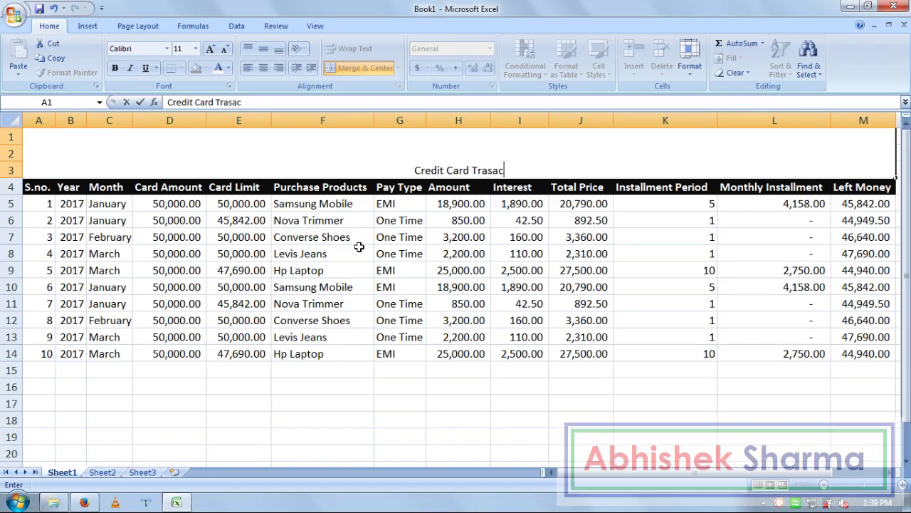
{"action": "type", "text": "tion"}
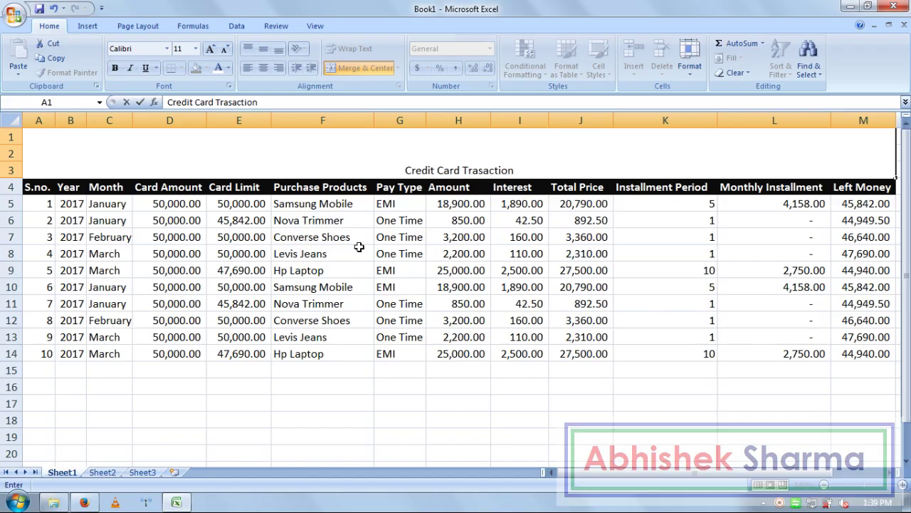
{"action": "type", "text": " inter"}
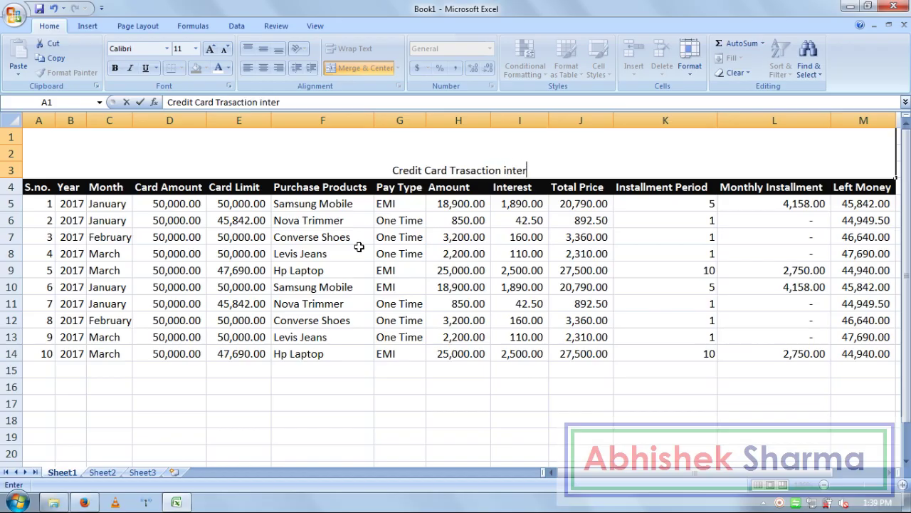
{"action": "key", "text": "BackSpace"}
{"action": "key", "text": "BackSpace"}
{"action": "key", "text": "BackSpace"}
{"action": "key", "text": "BackSpace"}
{"action": "key", "text": "BackSpace"}
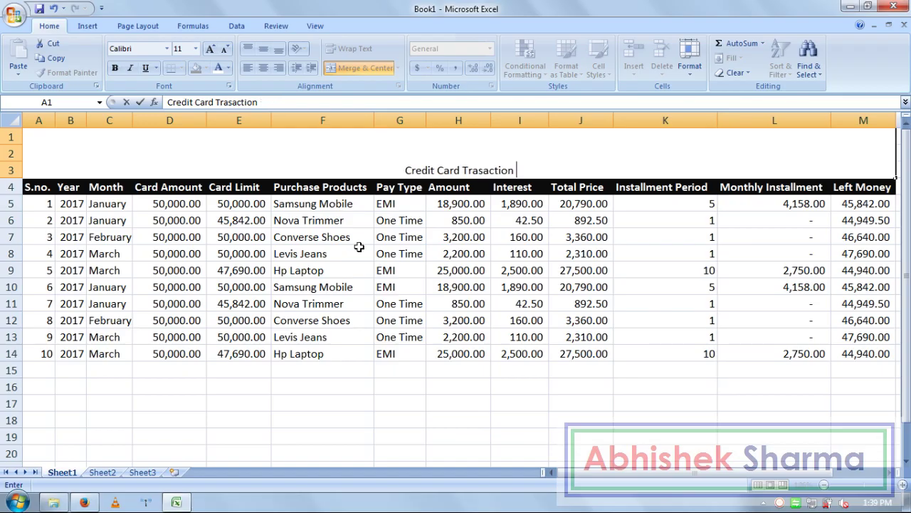
{"action": "type", "text": "report"}
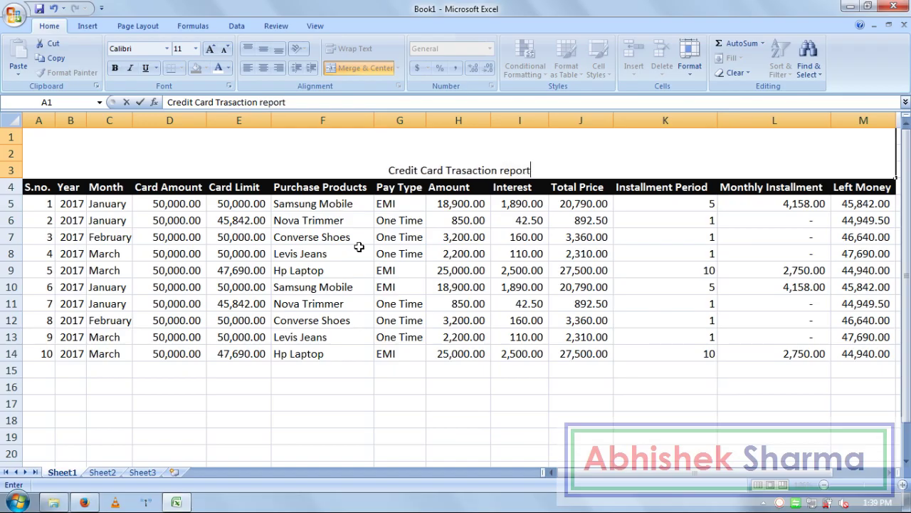
{"action": "key", "text": "BackSpace"}
{"action": "key", "text": "BackSpace"}
{"action": "key", "text": "BackSpace"}
{"action": "key", "text": "BackSpace"}
{"action": "key", "text": "BackSpace"}
{"action": "key", "text": "BackSpace"}
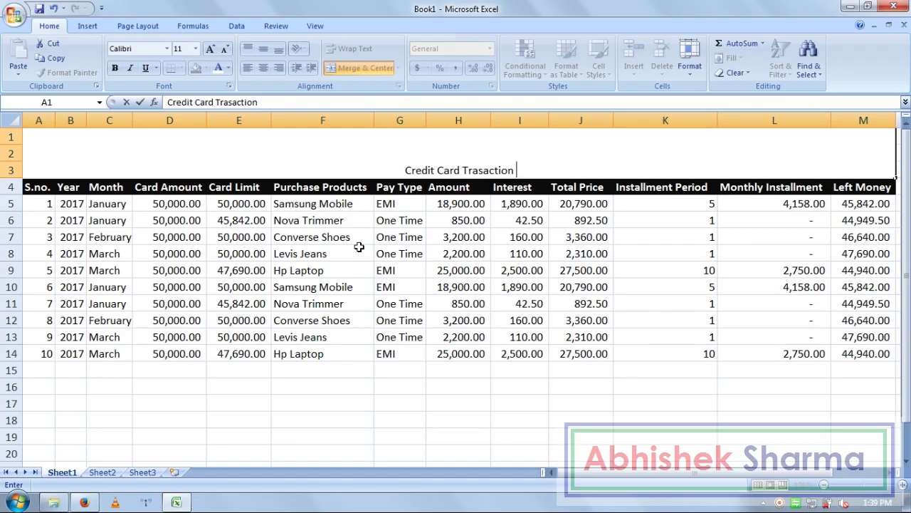
{"action": "type", "text": "report"}
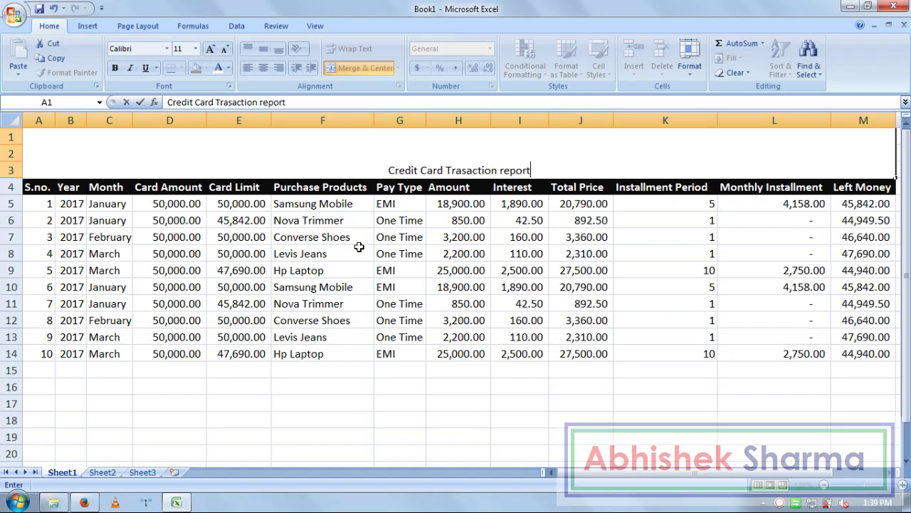
{"action": "key", "text": "BackSpace"}
{"action": "key", "text": "BackSpace"}
{"action": "key", "text": "BackSpace"}
{"action": "key", "text": "BackSpace"}
{"action": "key", "text": "BackSpace"}
{"action": "key", "text": "BackSpace"}
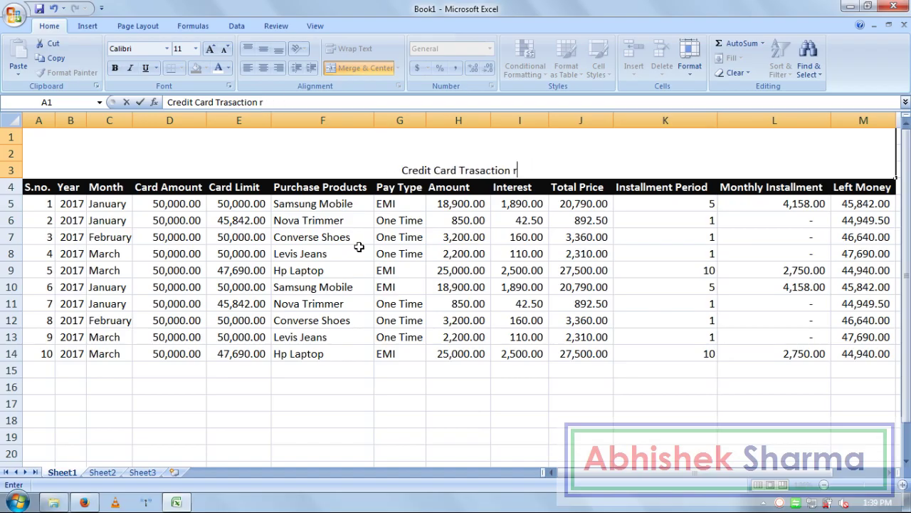
{"action": "type", "text": "Report"}
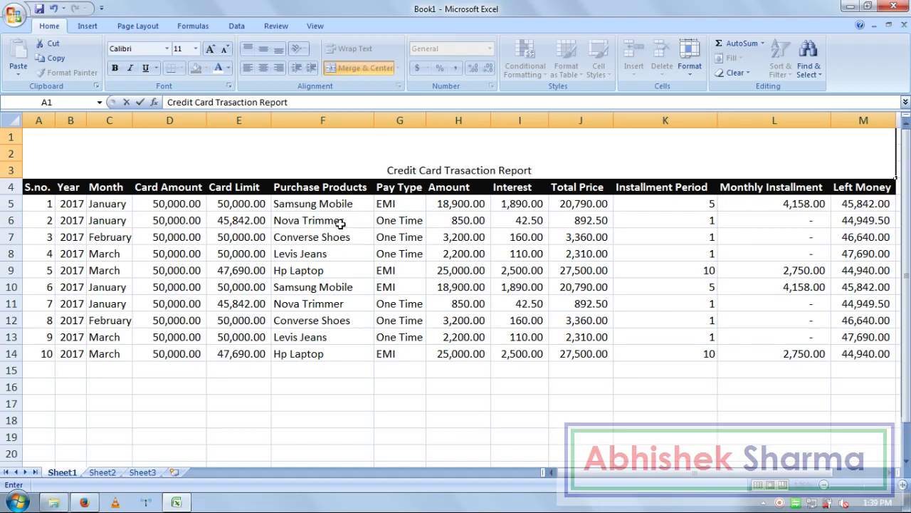
{"action": "left_click", "coordinate": [439, 304]}
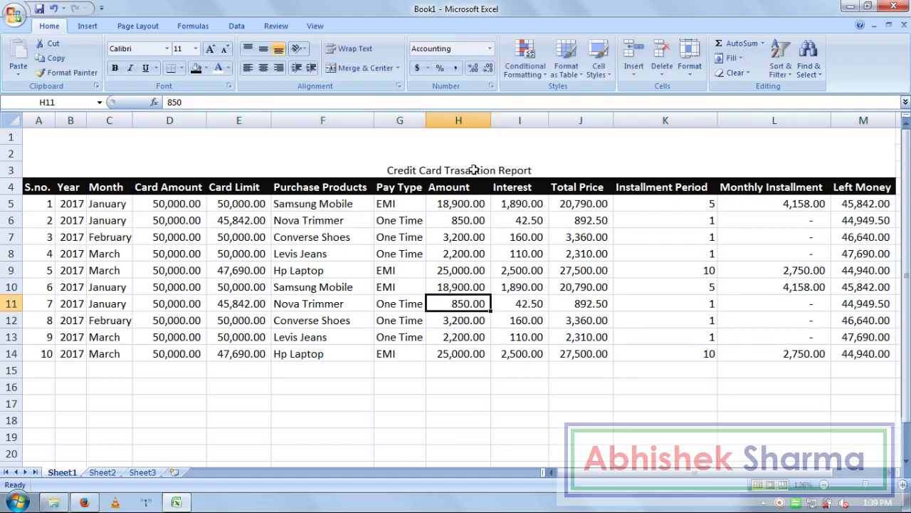
Center the title vertically in its merged cell, enlarge it to 18 points and make it bold
{"action": "left_click", "coordinate": [466, 146]}
{"action": "left_click", "coordinate": [264, 48]}
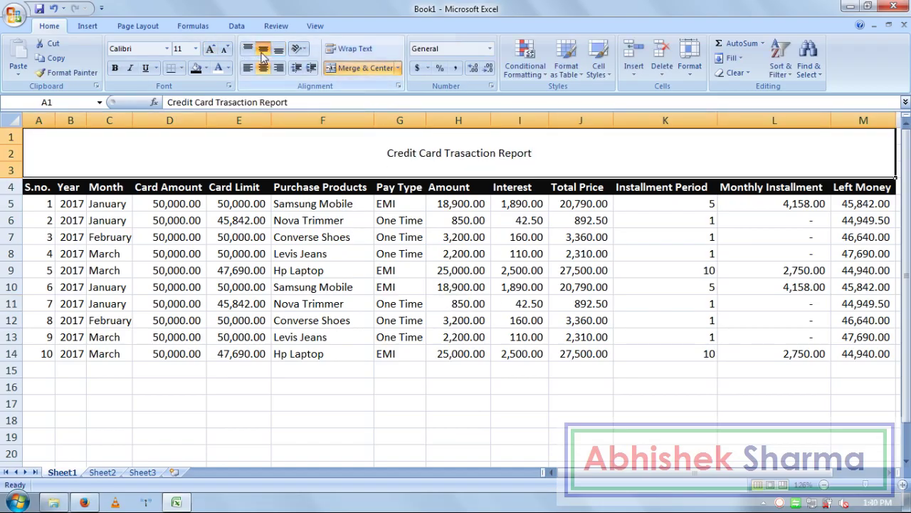
{"action": "left_click", "coordinate": [210, 50]}
{"action": "left_click", "coordinate": [210, 50]}
{"action": "left_click", "coordinate": [210, 50]}
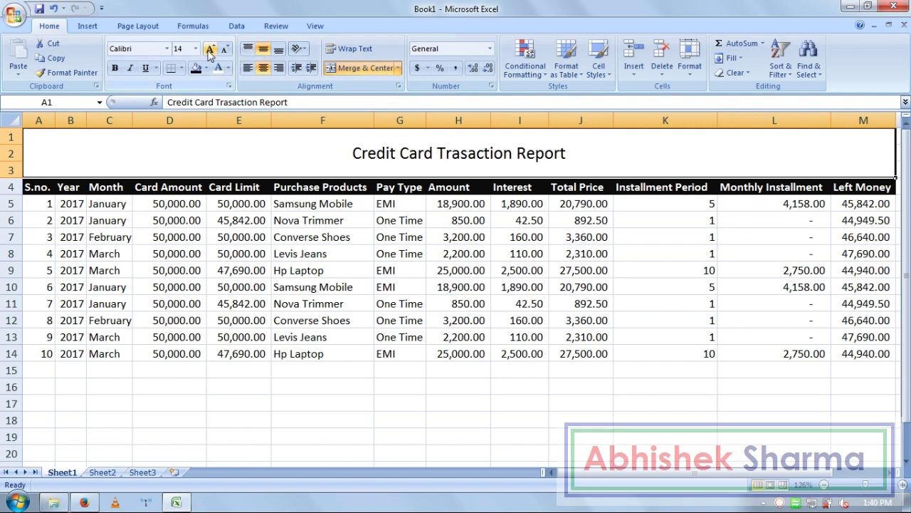
{"action": "left_click", "coordinate": [209, 49]}
{"action": "left_click", "coordinate": [115, 68]}
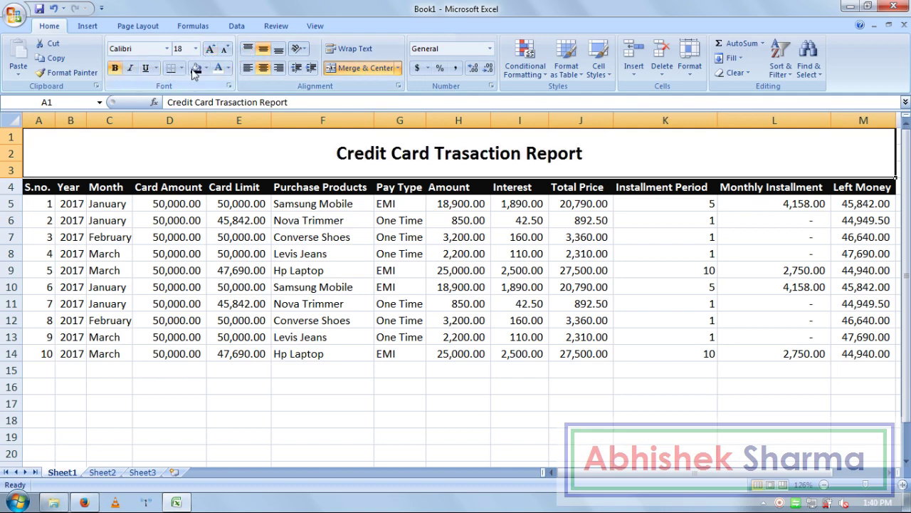
Fill the merged title cell with dark gray and set its font color to yellow
{"action": "left_click", "coordinate": [207, 68]}
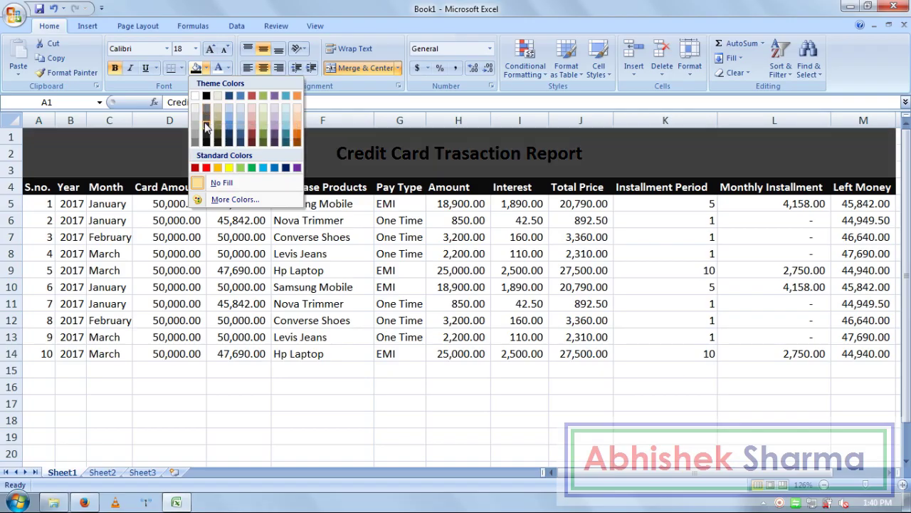
{"action": "left_click", "coordinate": [206, 127]}
{"action": "left_click", "coordinate": [228, 68]}
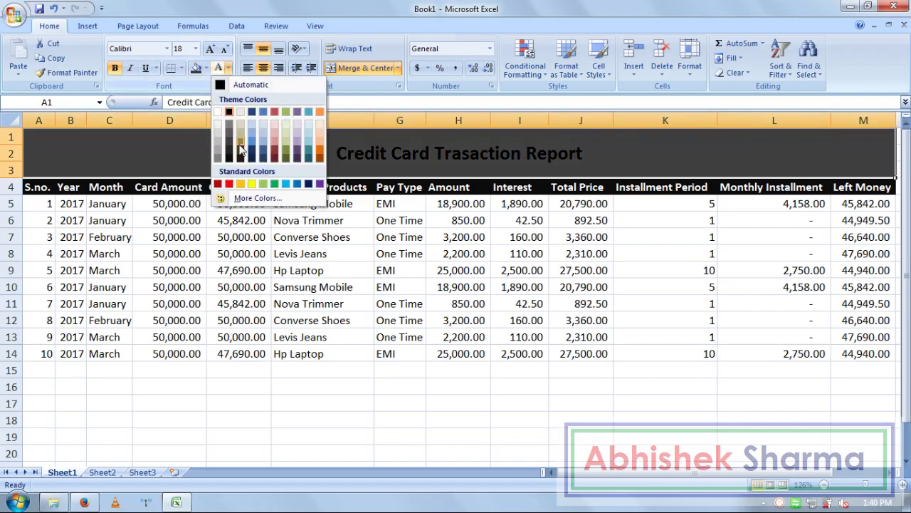
{"action": "left_click", "coordinate": [252, 184]}
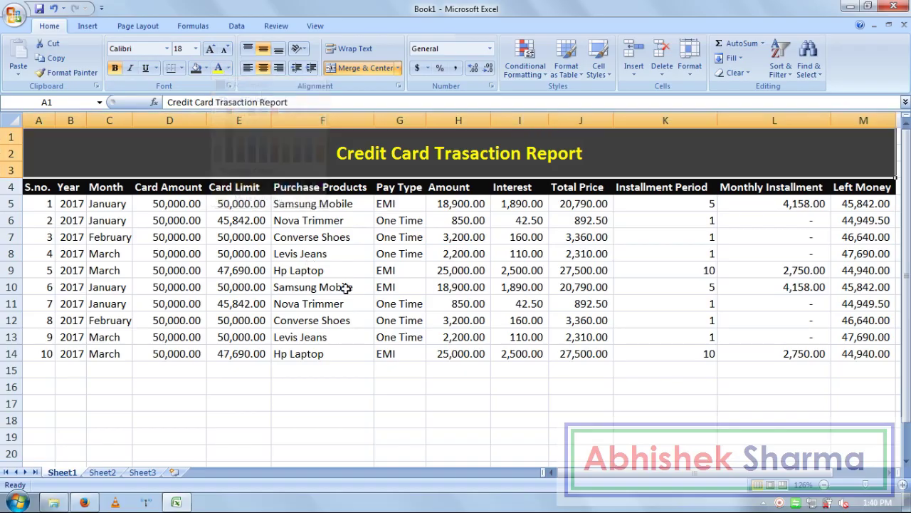
Try underlining and italicizing the report title
{"action": "left_click", "coordinate": [145, 68]}
{"action": "left_click", "coordinate": [327, 287]}
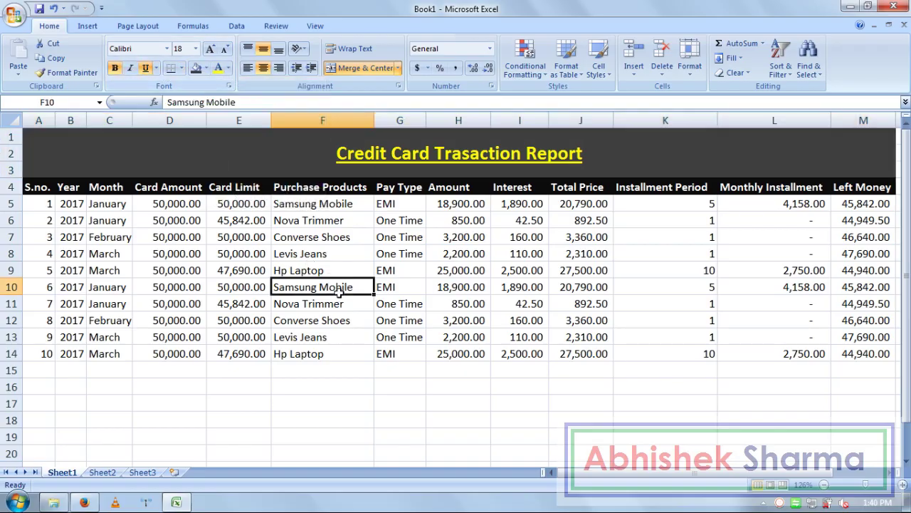
{"action": "left_click", "coordinate": [425, 162]}
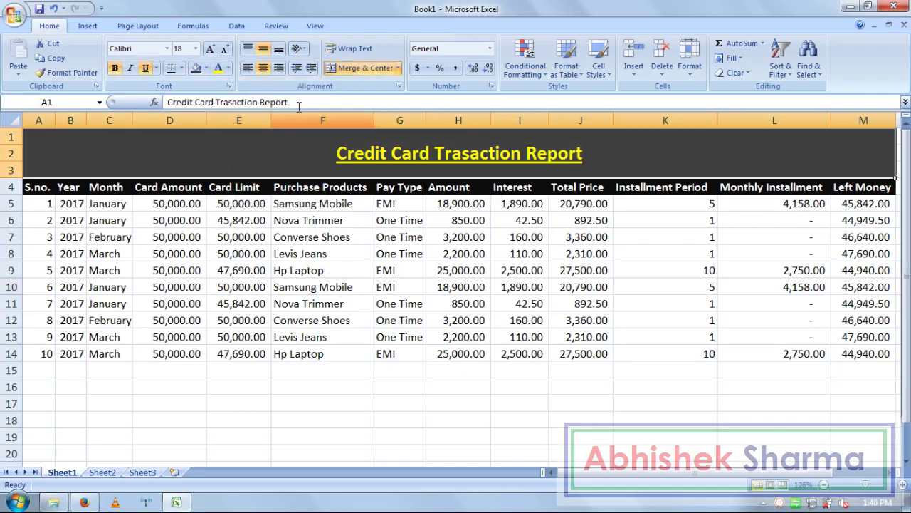
{"action": "left_click", "coordinate": [130, 67]}
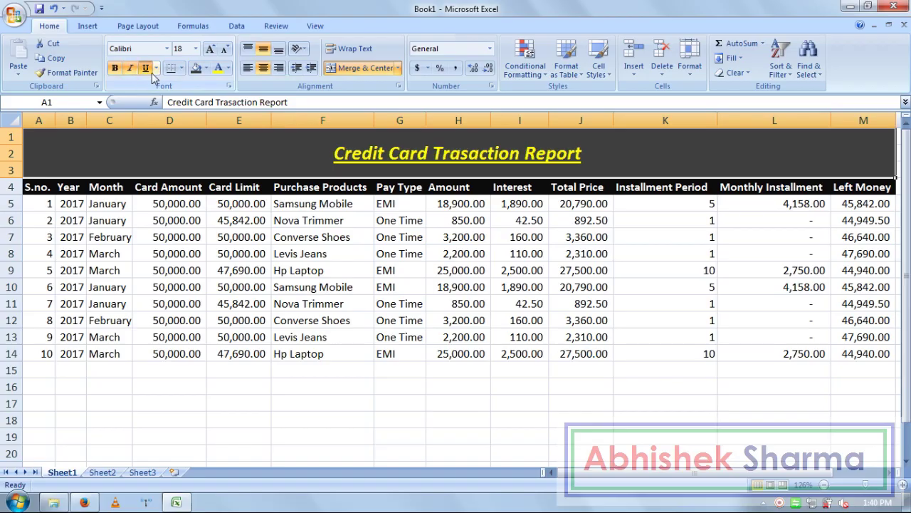
{"action": "left_click", "coordinate": [145, 69]}
{"action": "left_click", "coordinate": [131, 68]}
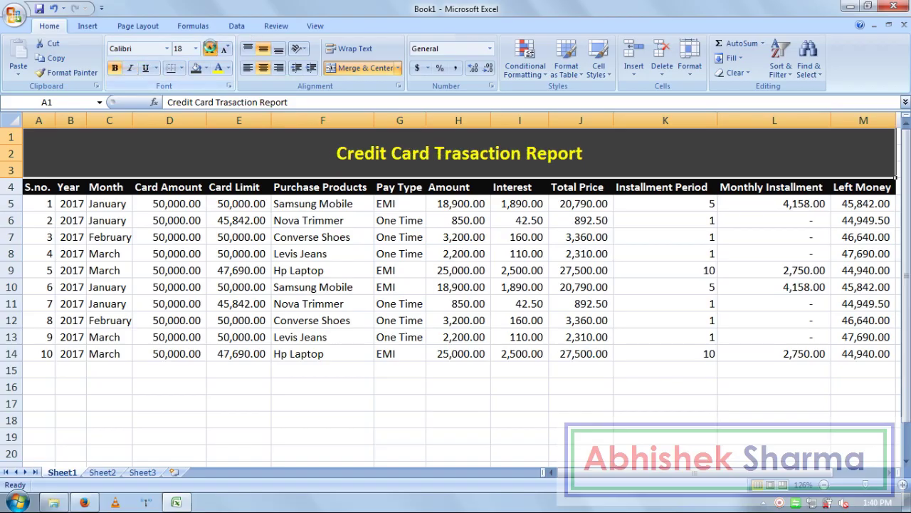
Increase the report title's font size by one step
{"action": "left_click", "coordinate": [210, 49]}
{"action": "left_click", "coordinate": [309, 347]}
Fill the S.no. cells A5:A14 with the darkest tan shade and set their font color to yellow
{"action": "left_click_drag", "start_coordinate": [44, 353], "coordinate": [45, 201]}
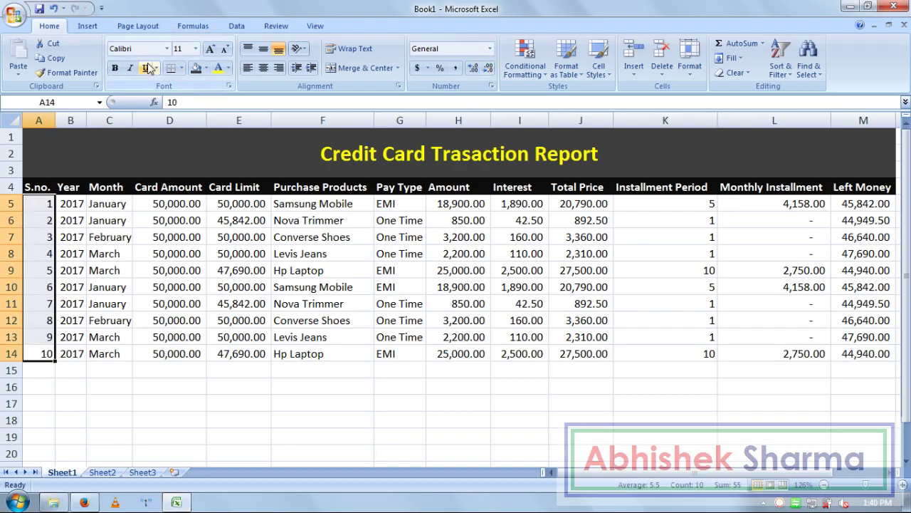
{"action": "left_click", "coordinate": [206, 68]}
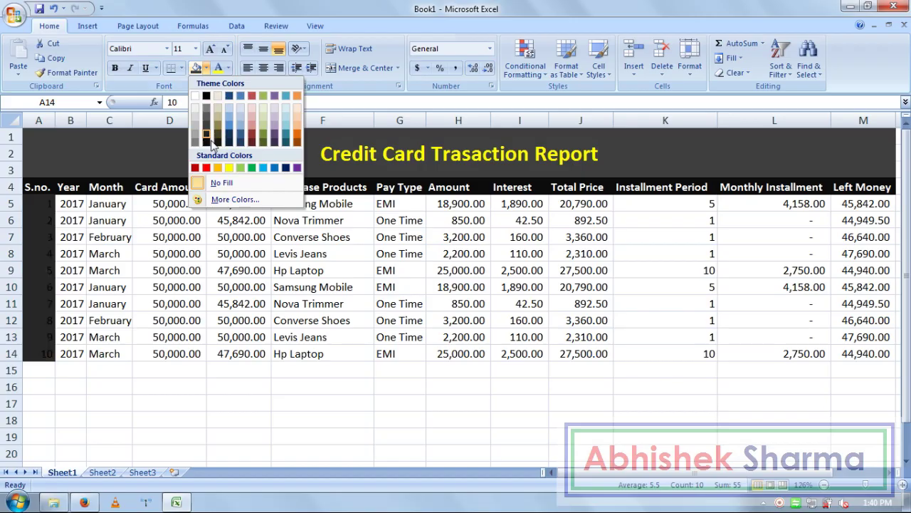
{"action": "left_click", "coordinate": [218, 141]}
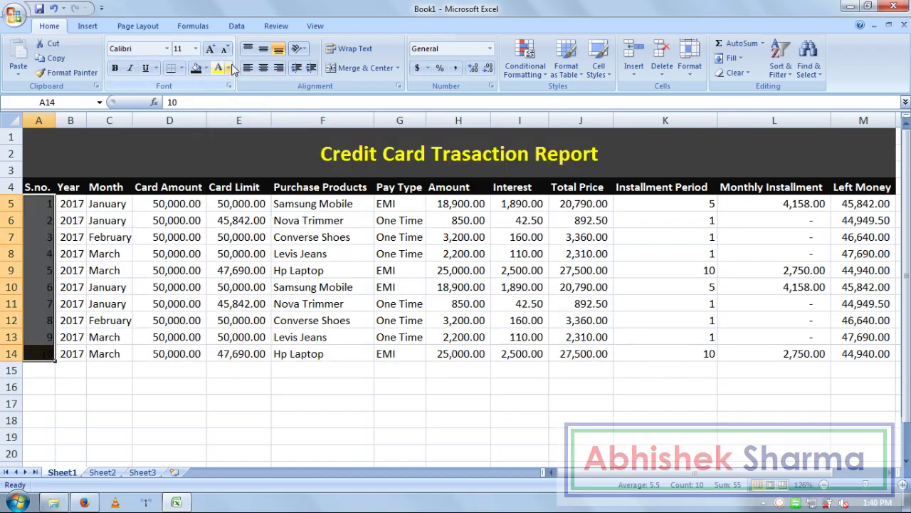
{"action": "left_click", "coordinate": [228, 69]}
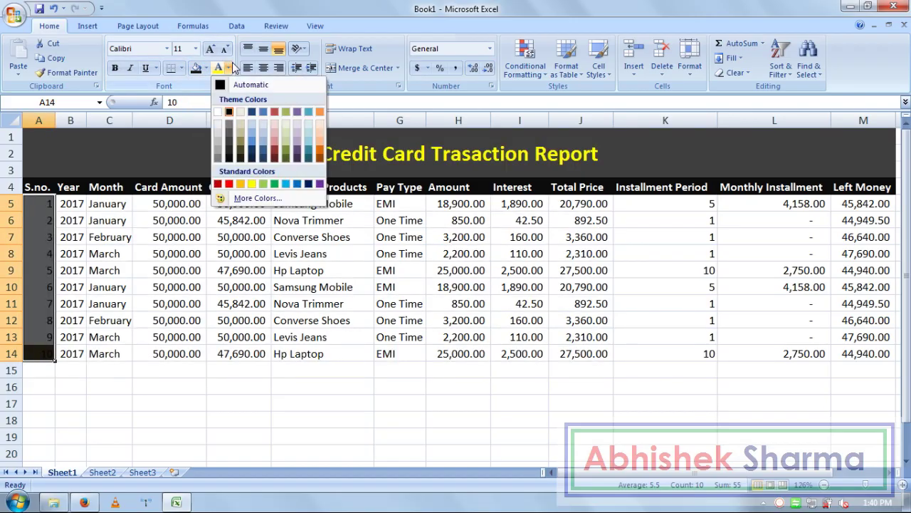
{"action": "left_click", "coordinate": [252, 184]}
Fill the Year cells B5:B14 with dark red and set their font color to white
{"action": "left_click_drag", "start_coordinate": [71, 354], "coordinate": [82, 203]}
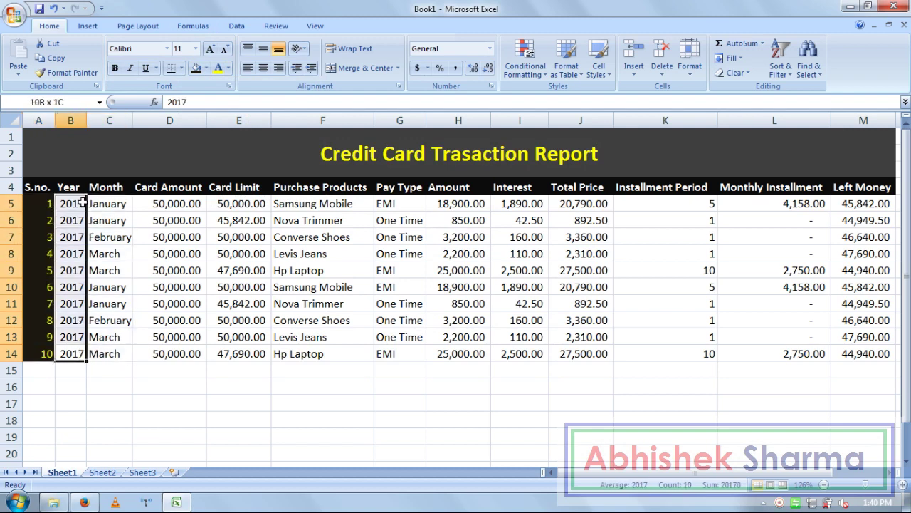
{"action": "left_click", "coordinate": [206, 68]}
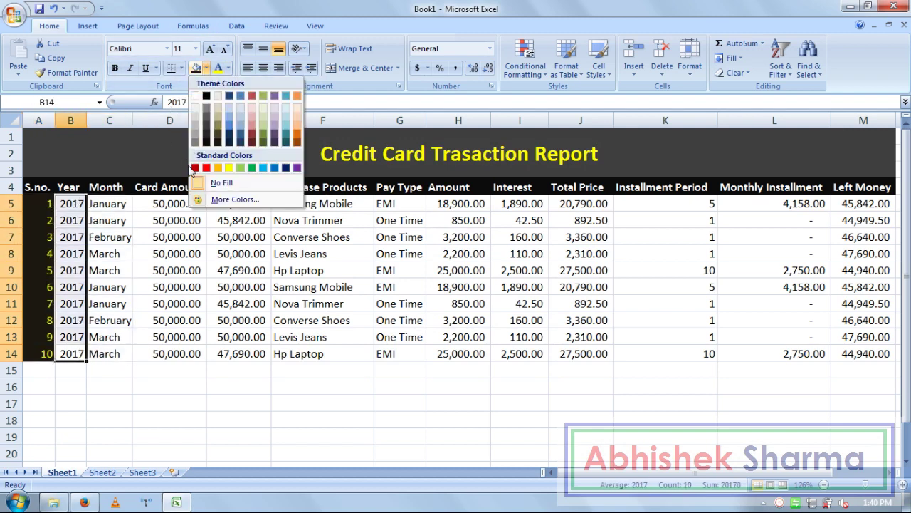
{"action": "left_click", "coordinate": [195, 169]}
{"action": "left_click", "coordinate": [228, 68]}
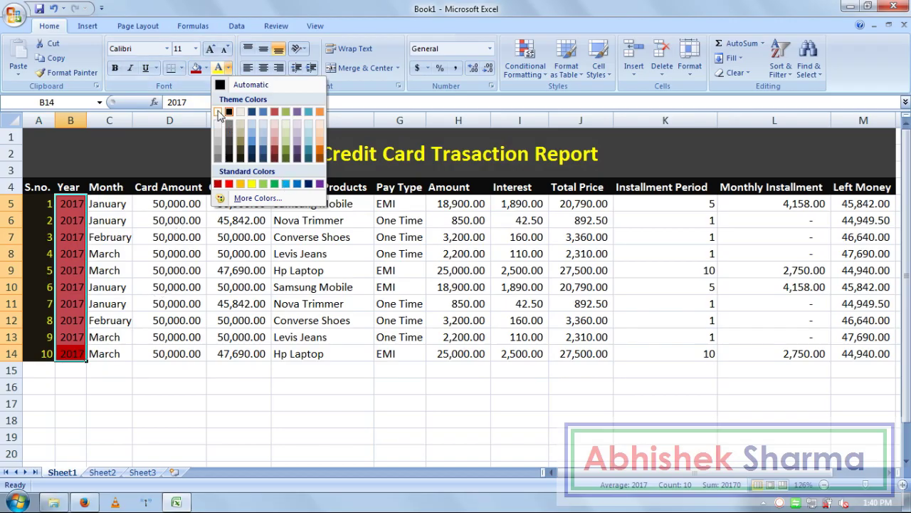
{"action": "left_click", "coordinate": [218, 112]}
Fill the Month cells C5:C14 with dark blue and make their text white
{"action": "left_click_drag", "start_coordinate": [126, 353], "coordinate": [126, 199]}
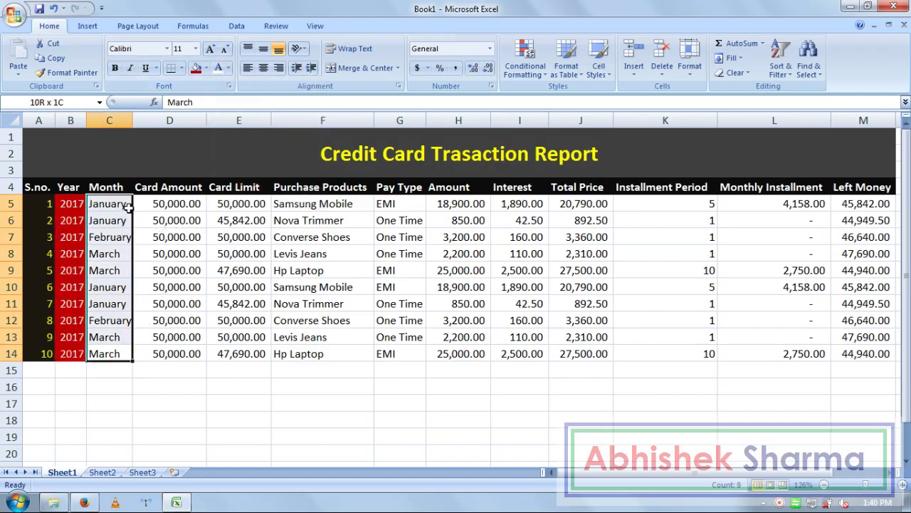
{"action": "left_click", "coordinate": [205, 68]}
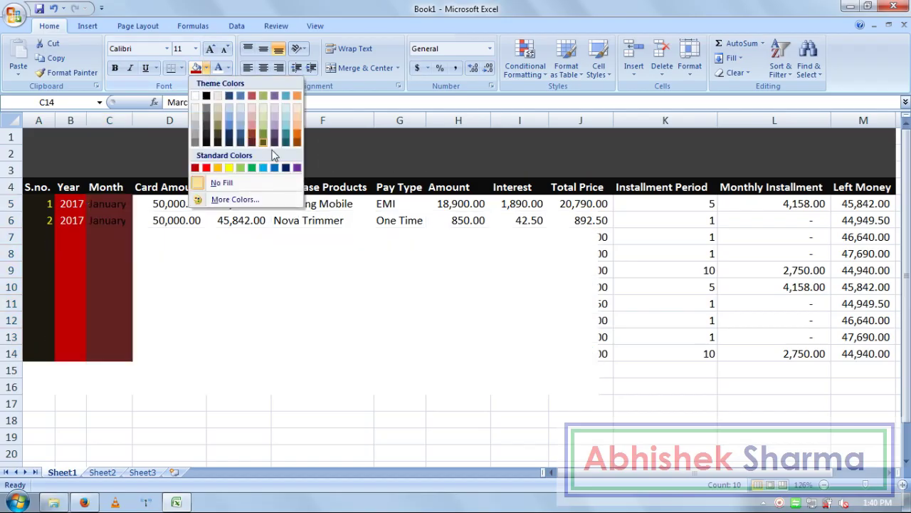
{"action": "left_click", "coordinate": [286, 171]}
{"action": "left_click", "coordinate": [218, 68]}
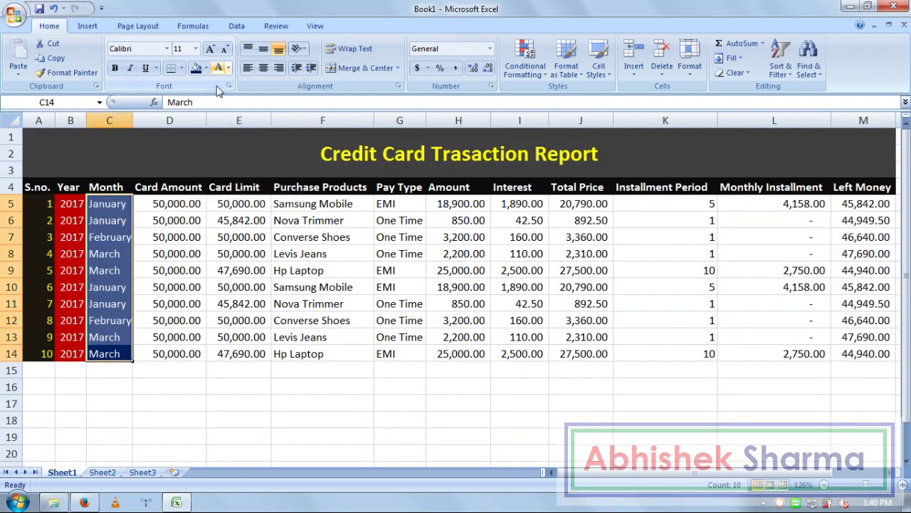
Fill the Card Amount cells D5:D14 with green and set their font color to yellow
{"action": "left_click_drag", "start_coordinate": [174, 353], "coordinate": [178, 203]}
{"action": "left_click", "coordinate": [206, 69]}
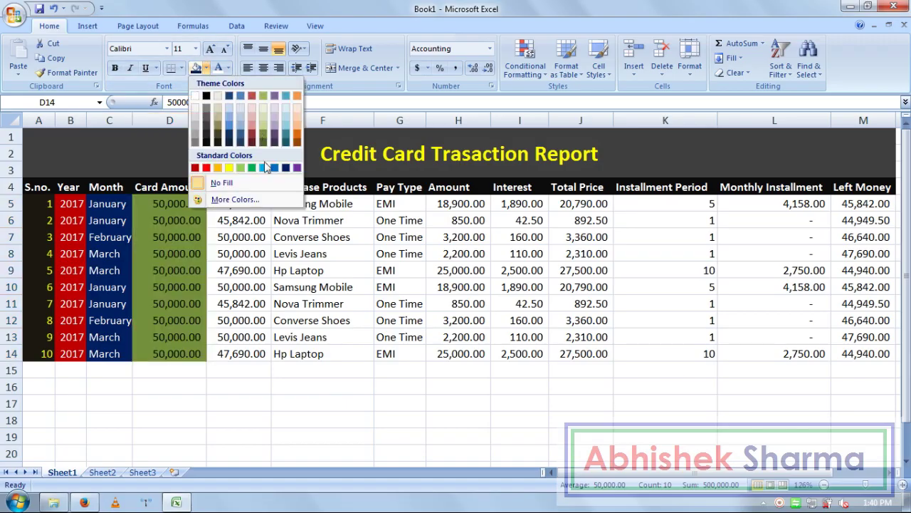
{"action": "left_click", "coordinate": [252, 168]}
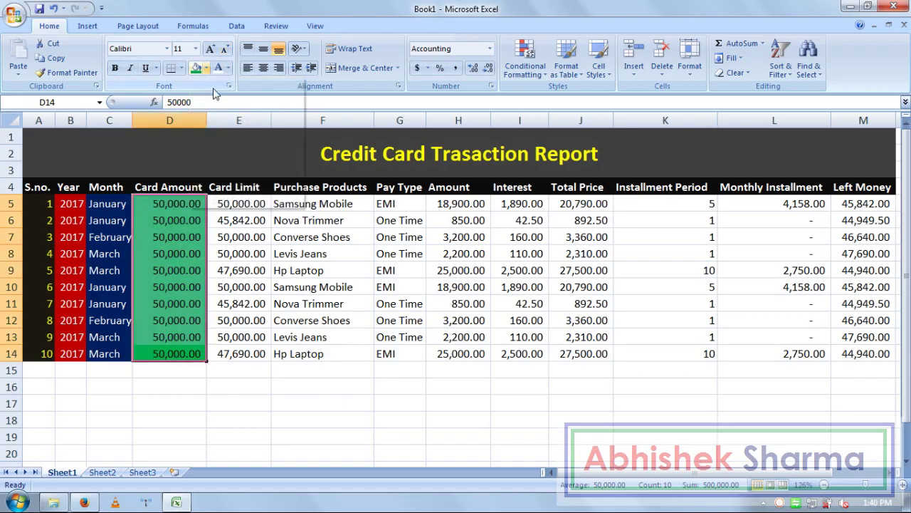
{"action": "left_click", "coordinate": [206, 68]}
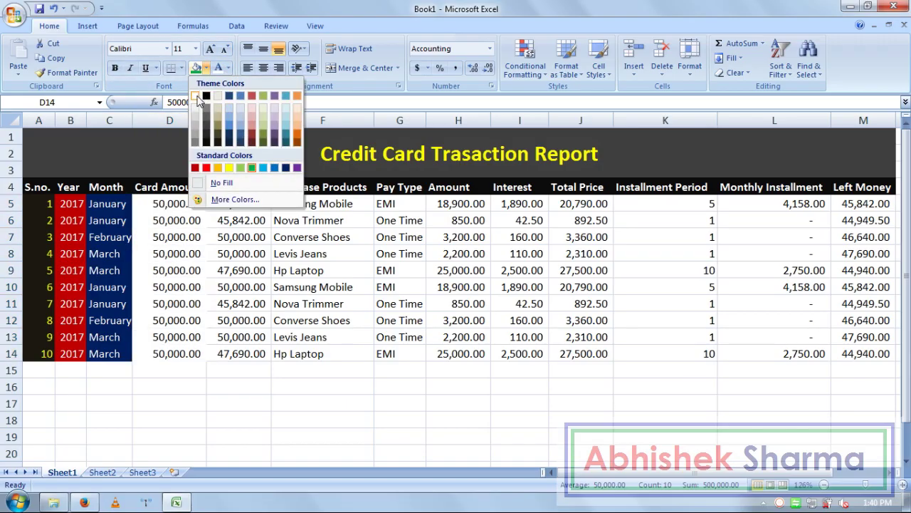
{"action": "left_click", "coordinate": [228, 68]}
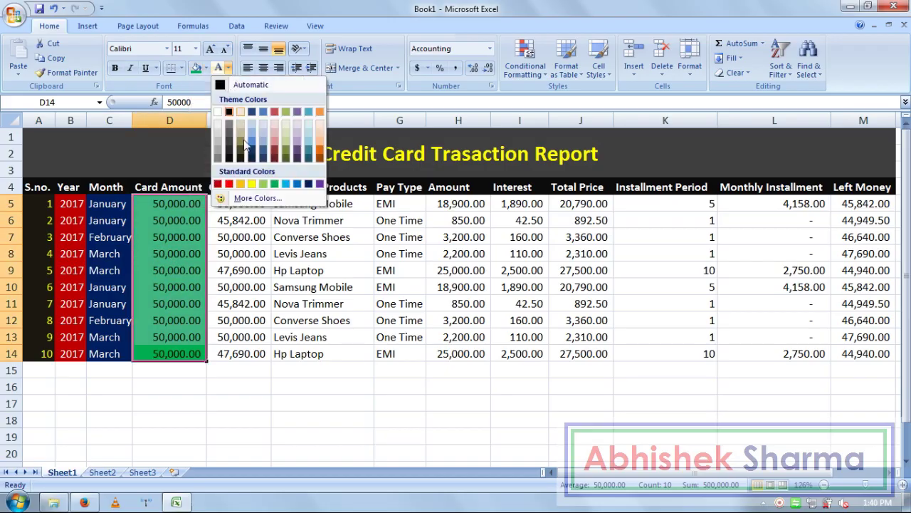
{"action": "left_click", "coordinate": [256, 185]}
Darken the green fill of the Card Amount cells D5:D14 with a custom color of lower luminance
{"action": "left_click_drag", "start_coordinate": [240, 354], "coordinate": [188, 354]}
{"action": "left_click", "coordinate": [206, 68]}
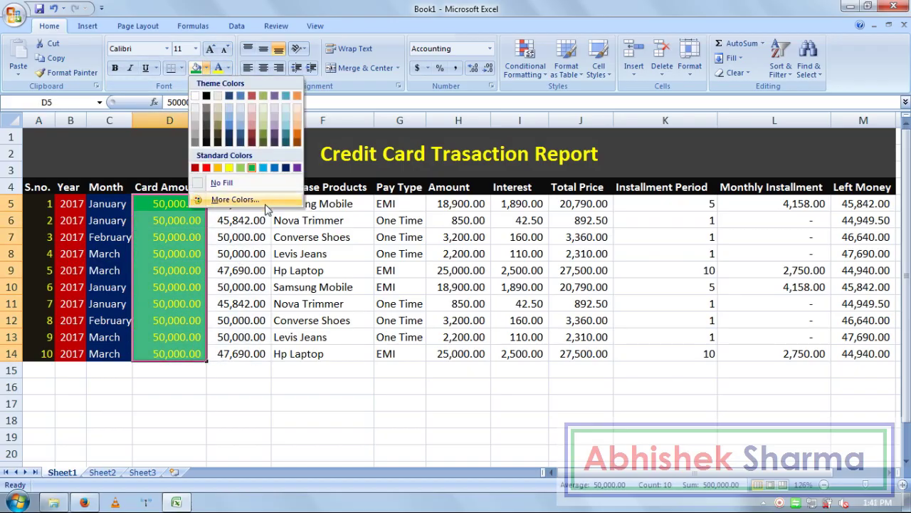
{"action": "left_click", "coordinate": [235, 199]}
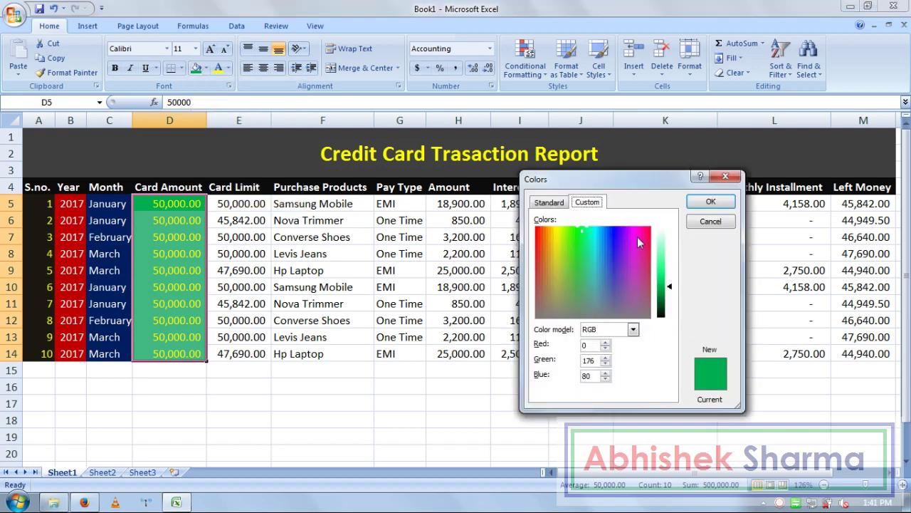
{"action": "left_click_drag", "start_coordinate": [673, 286], "coordinate": [672, 315]}
{"action": "left_click", "coordinate": [710, 202]}
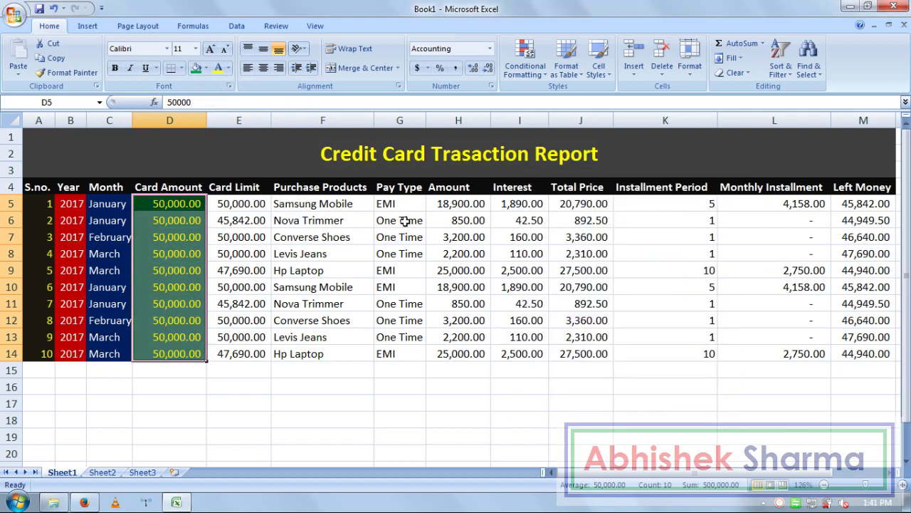
{"action": "left_click", "coordinate": [277, 239]}
Fill the Card Limit cells E5:E14 with dark orange and make their text yellow
{"action": "left_click_drag", "start_coordinate": [242, 353], "coordinate": [244, 203]}
{"action": "left_click", "coordinate": [206, 68]}
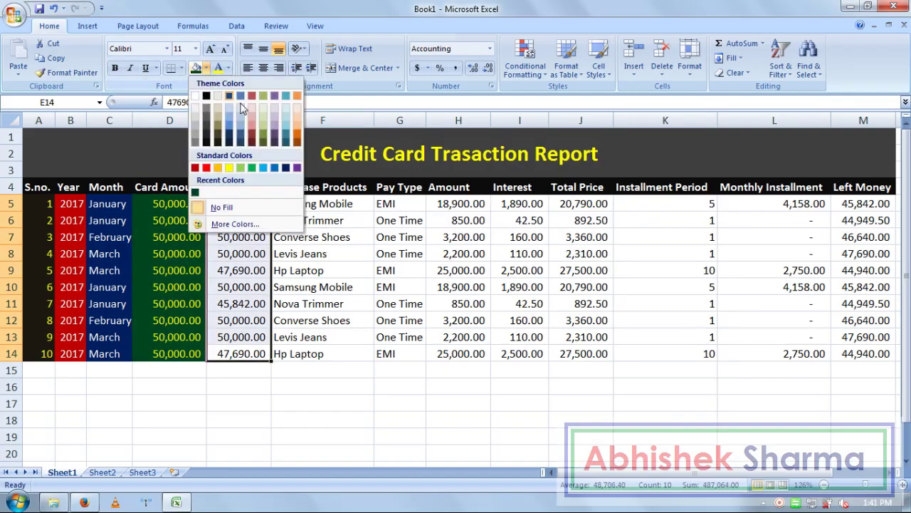
{"action": "left_click", "coordinate": [219, 68]}
Fill the Purchase Products cells F5:F14 with the darkest theme red and set their font color to white
{"action": "left_click_drag", "start_coordinate": [304, 352], "coordinate": [306, 204]}
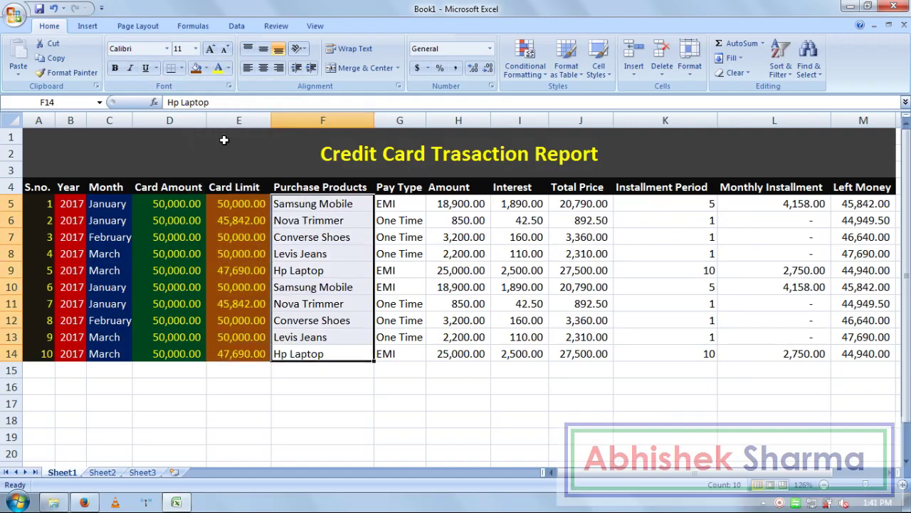
{"action": "left_click", "coordinate": [206, 67]}
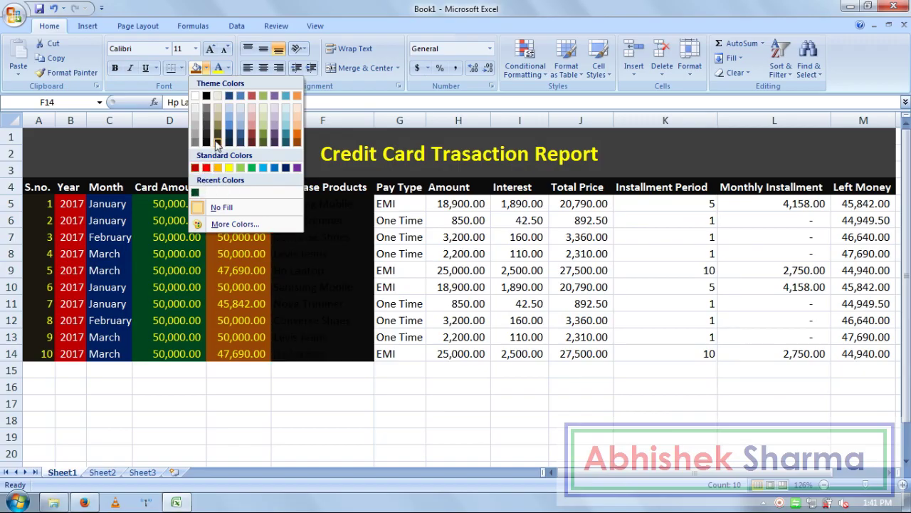
{"action": "left_click", "coordinate": [253, 143]}
{"action": "left_click", "coordinate": [228, 68]}
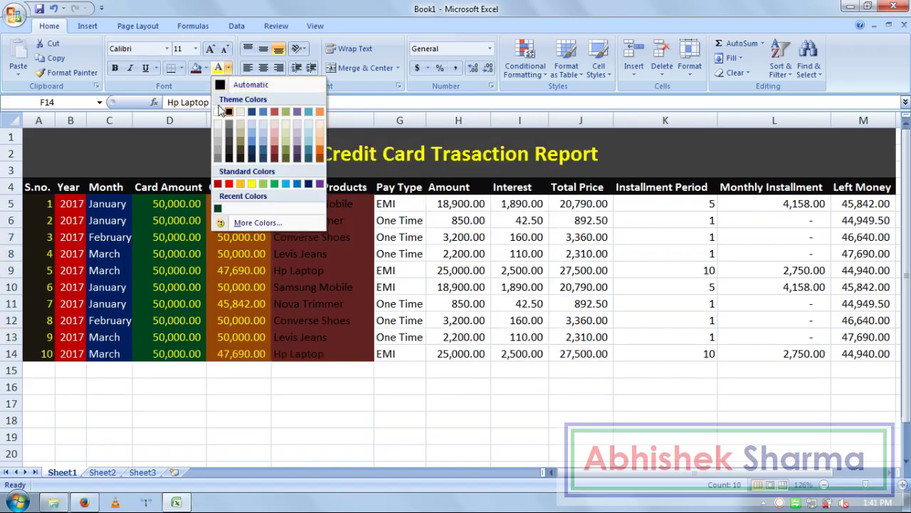
{"action": "left_click", "coordinate": [218, 112]}
Copy the formatting of cells A5:F14 onto the remaining table cells G5:M14 with Format Painter
{"action": "mouse_move", "coordinate": [306, 349]}
{"action": "left_mouse_down"}
{"action": "mouse_move", "coordinate": [141, 279]}
{"action": "mouse_move", "coordinate": [62, 206]}
{"action": "mouse_move", "coordinate": [43, 205]}
{"action": "left_mouse_up"}
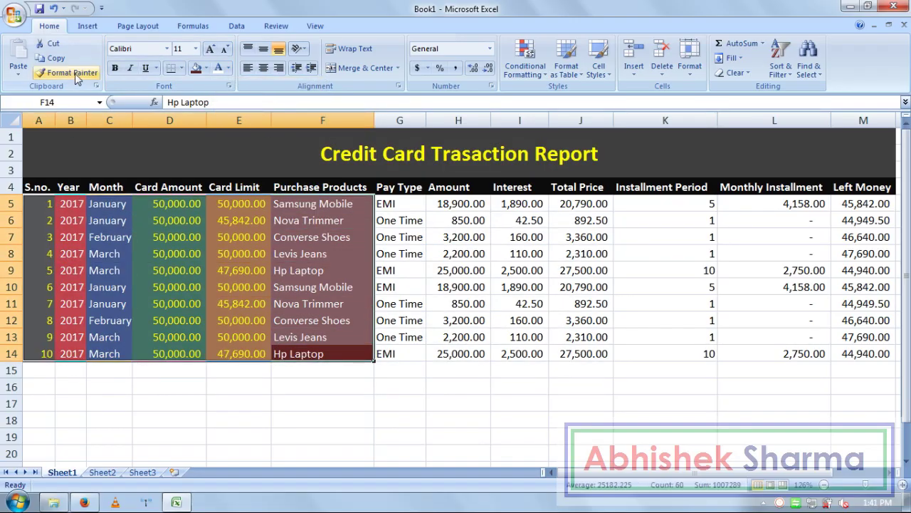
{"action": "left_click", "coordinate": [76, 74]}
{"action": "mouse_move", "coordinate": [388, 202]}
{"action": "left_mouse_down"}
{"action": "mouse_move", "coordinate": [685, 327]}
{"action": "mouse_move", "coordinate": [861, 357]}
{"action": "left_mouse_up"}
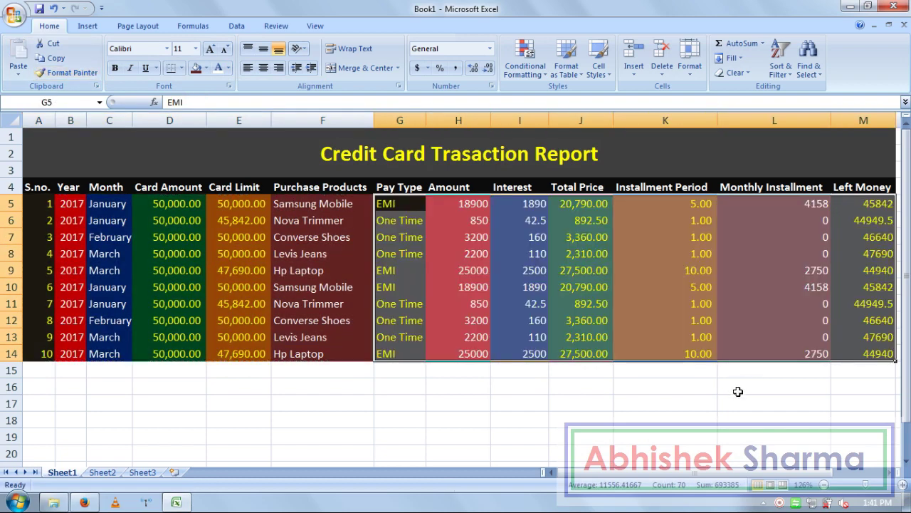
{"action": "left_click", "coordinate": [738, 391]}
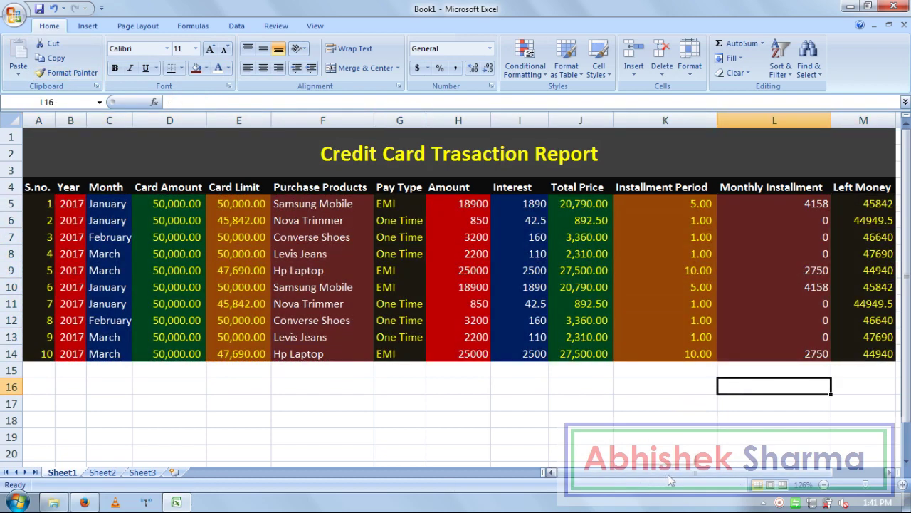
Set the number format of the Installment Period cells K5:K14 to General
{"action": "scroll", "coordinate": [669, 481], "scroll_direction": "right", "scroll_amount": 2}
{"action": "left_click", "coordinate": [655, 413]}
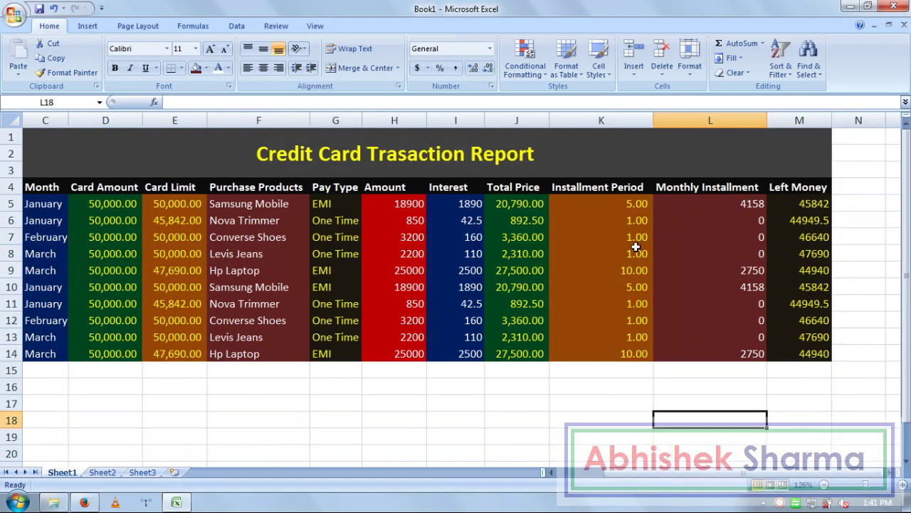
{"action": "left_click_drag", "start_coordinate": [621, 207], "coordinate": [617, 349]}
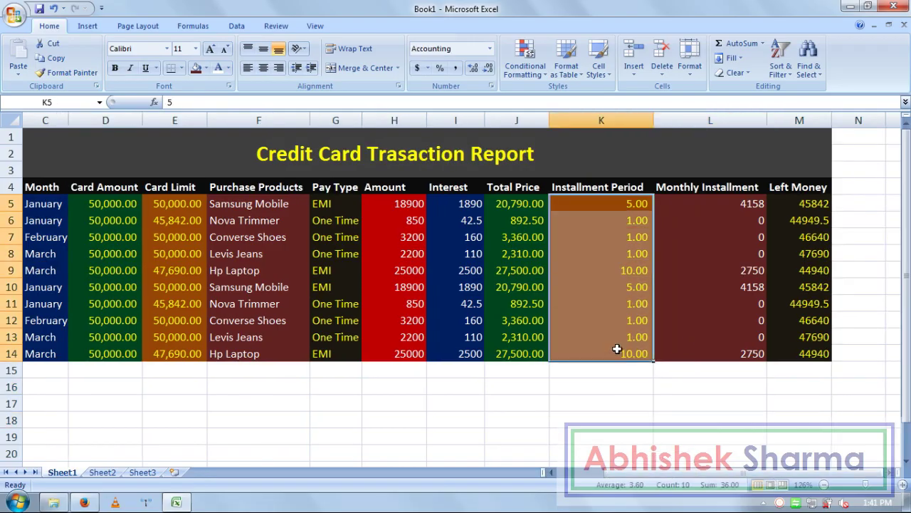
{"action": "left_click", "coordinate": [491, 48]}
{"action": "left_click", "coordinate": [488, 69]}
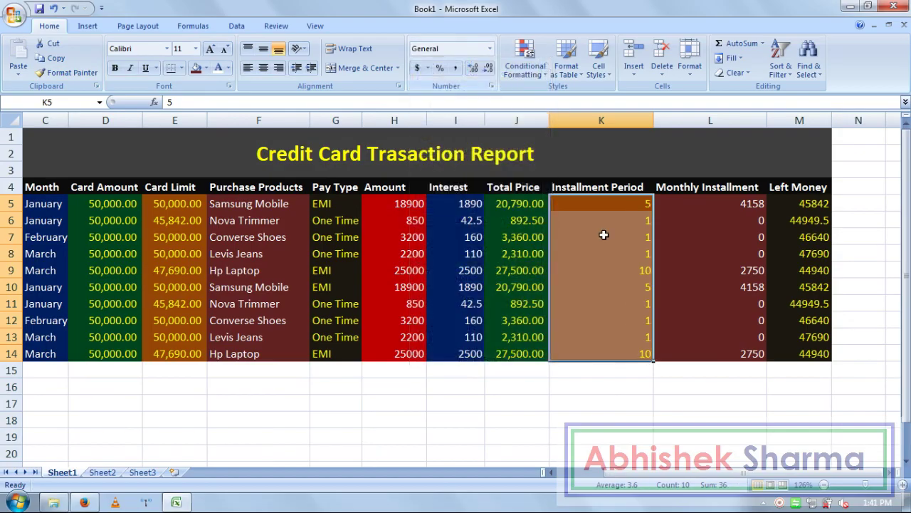
{"action": "left_click", "coordinate": [617, 285]}
{"action": "left_click", "coordinate": [735, 236]}
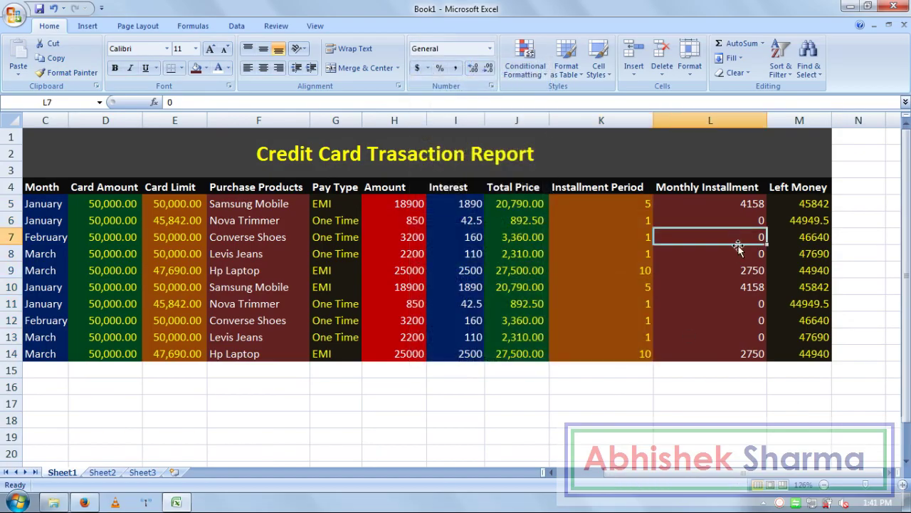
Apply the Comma Style number format to the Monthly Installment and Left Money cells L5:M14
{"action": "left_click_drag", "start_coordinate": [822, 354], "coordinate": [749, 208]}
{"action": "left_click", "coordinate": [491, 49]}
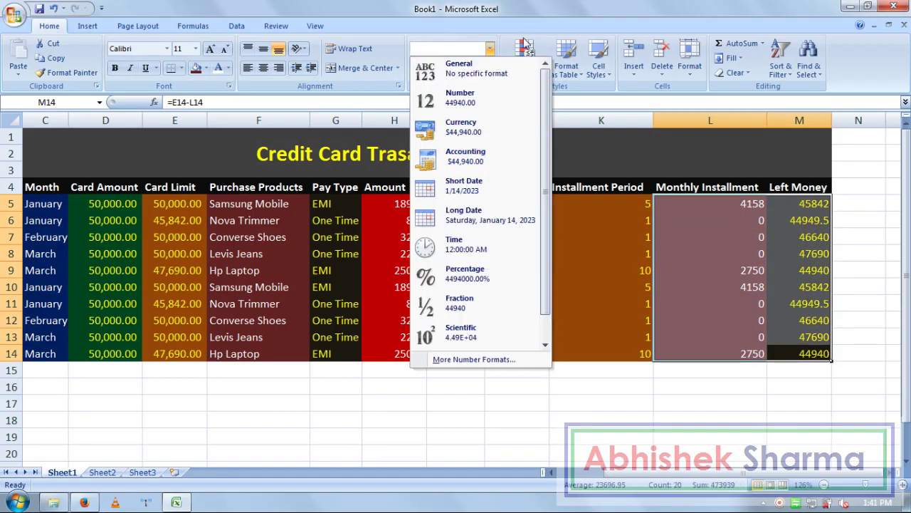
{"action": "left_click", "coordinate": [492, 49]}
{"action": "left_click", "coordinate": [456, 68]}
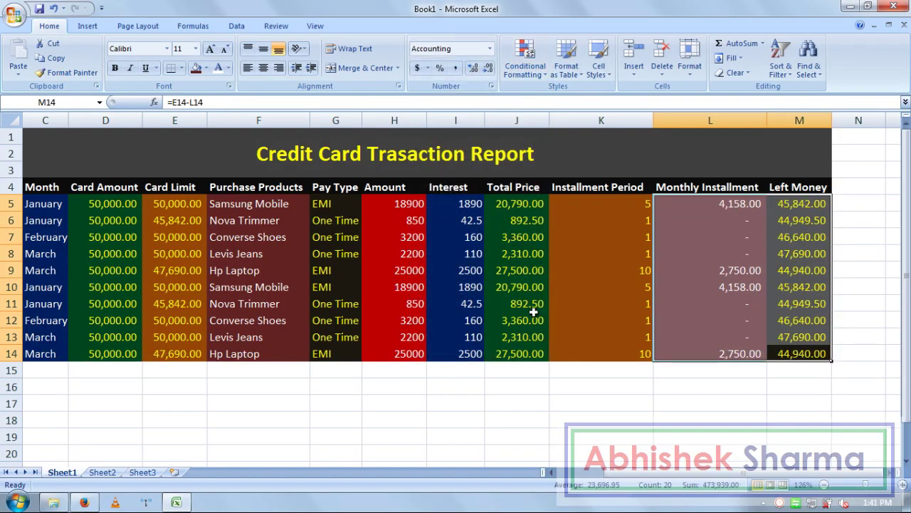
Apply the Comma Style number format to the Amount, Interest and Total Price cells H5:J14
{"action": "left_click_drag", "start_coordinate": [532, 354], "coordinate": [409, 203]}
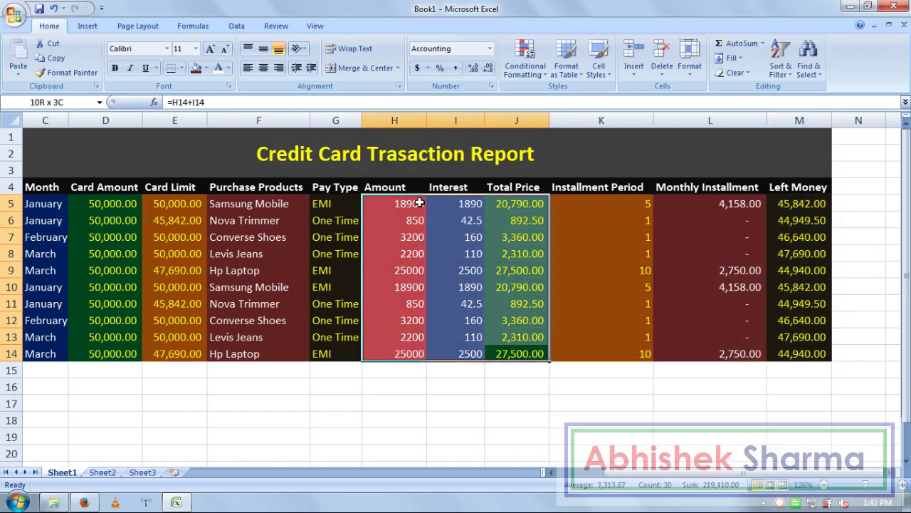
{"action": "left_click", "coordinate": [456, 68]}
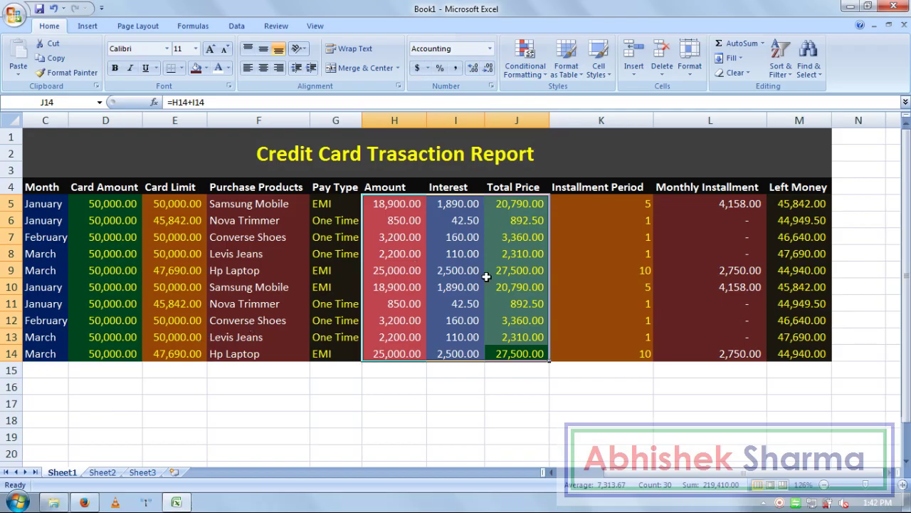
{"action": "left_click", "coordinate": [580, 367]}
{"action": "left_click", "coordinate": [796, 394]}
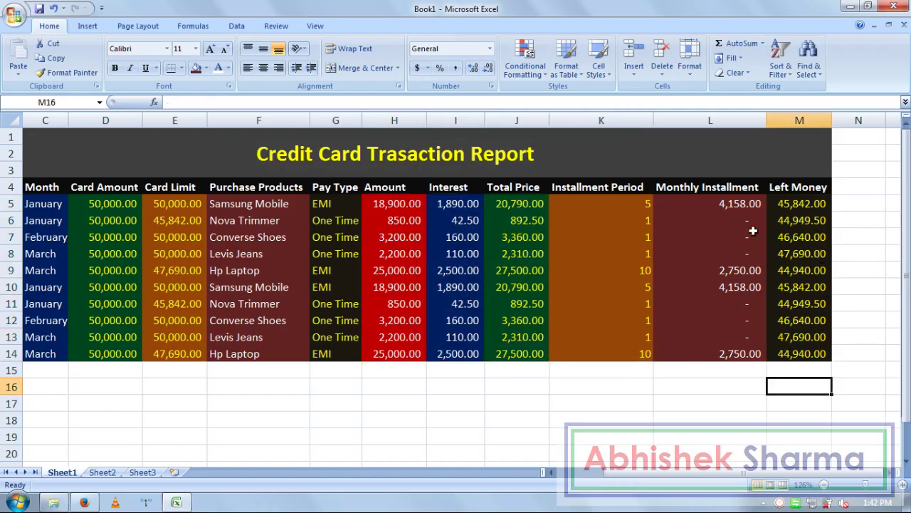
{"action": "left_click", "coordinate": [734, 389]}
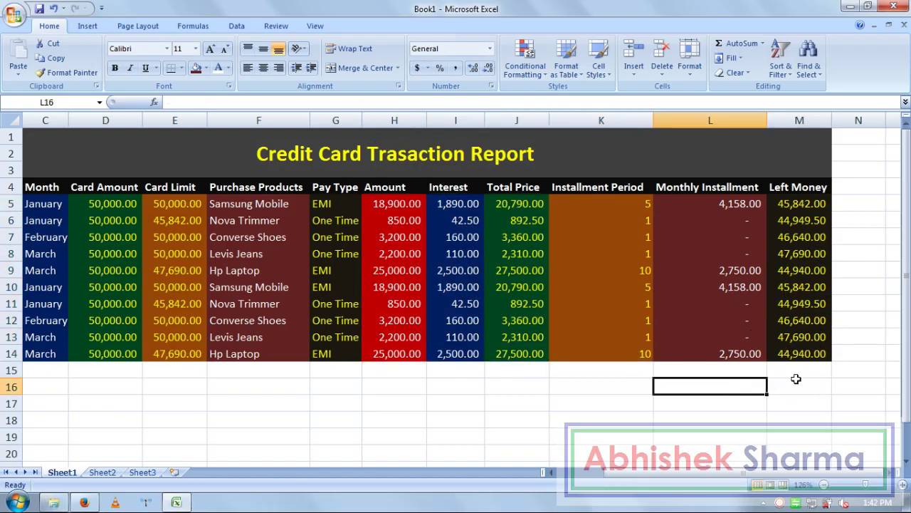
{"action": "left_click_drag", "start_coordinate": [810, 353], "coordinate": [4, 105]}
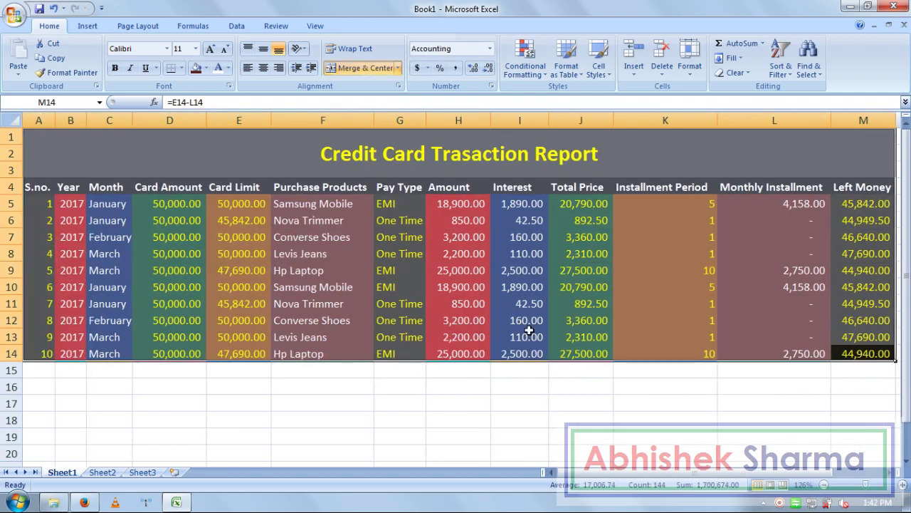
{"action": "left_click", "coordinate": [611, 398]}
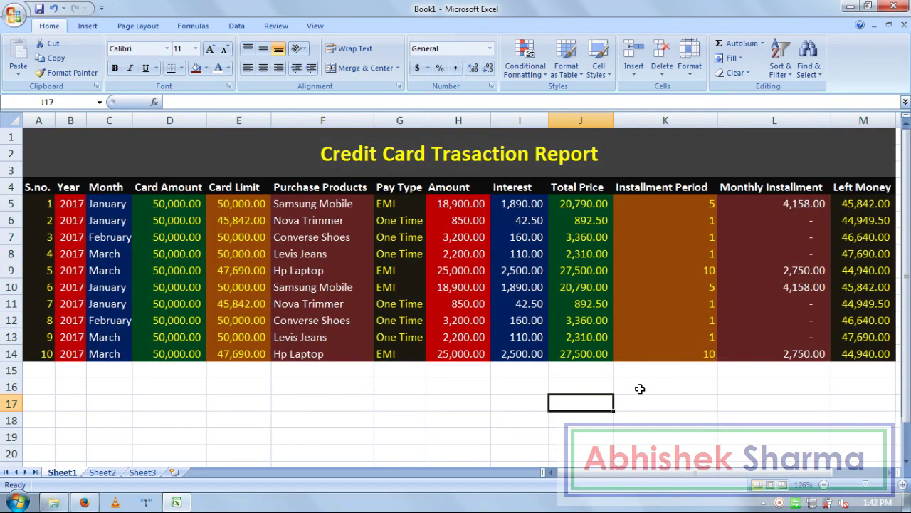